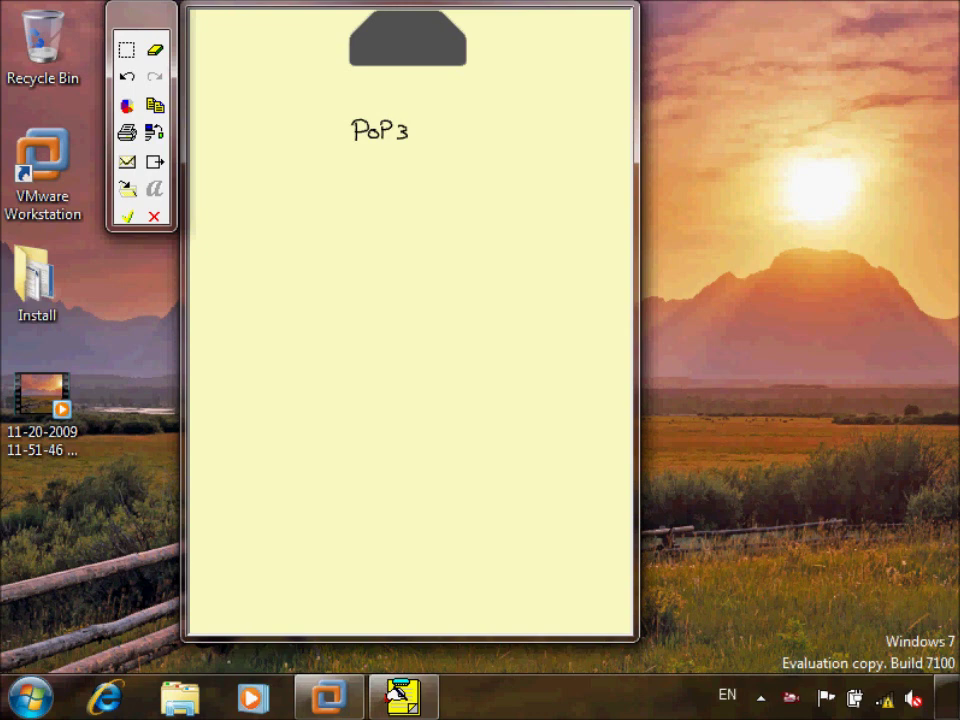
# Circle 'PoP3' on the pad, draw an arrow below it and write '.Pst' underneath
pyautogui.moveTo(416, 138)
pyautogui.mouseDown()
pyautogui.moveTo(332, 130)
pyautogui.moveTo(422, 142)
pyautogui.moveTo(420, 127)
pyautogui.mouseUp()
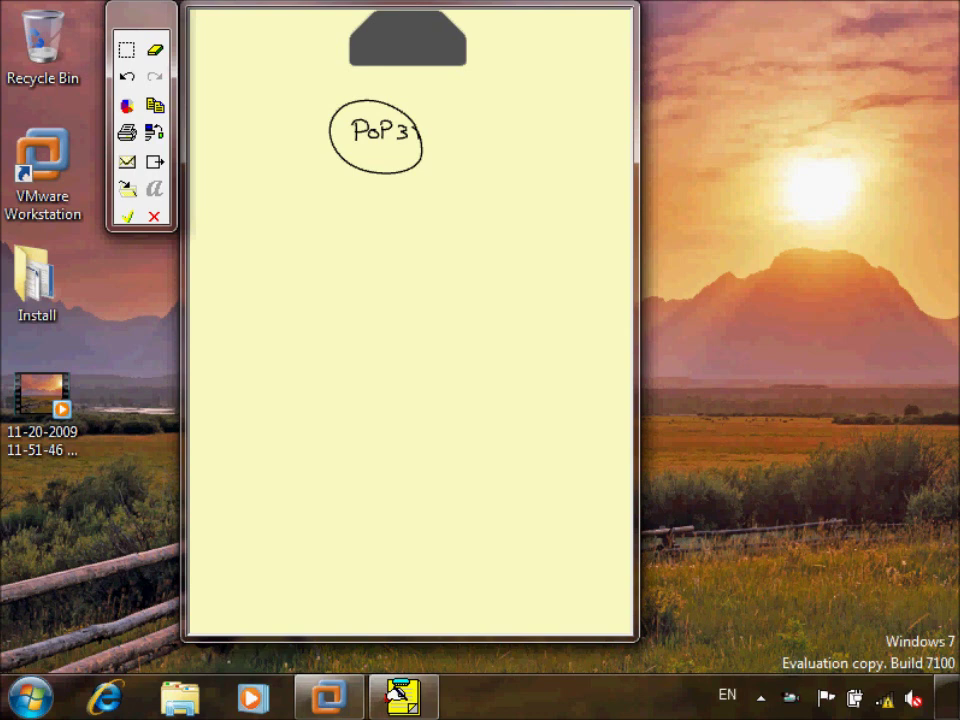
pyautogui.moveTo(387, 171)
pyautogui.mouseDown()
pyautogui.moveTo(387, 190)
pyautogui.moveTo(403, 178)
pyautogui.moveTo(411, 221)
pyautogui.mouseUp()
pyautogui.click(390, 214)
pyautogui.moveTo(425, 206)
pyautogui.mouseDown()
pyautogui.moveTo(426, 221)
pyautogui.moveTo(430, 210)
pyautogui.mouseUp()
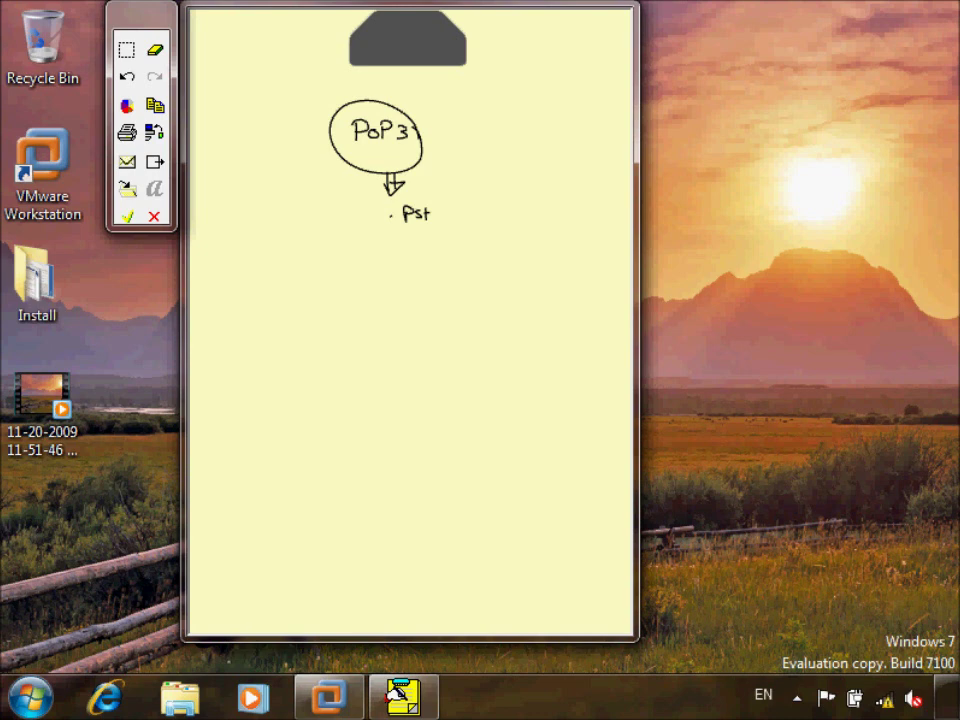
# Bring up the Client1 machine full screen and log on to Windows XP
pyautogui.moveTo(330, 697)
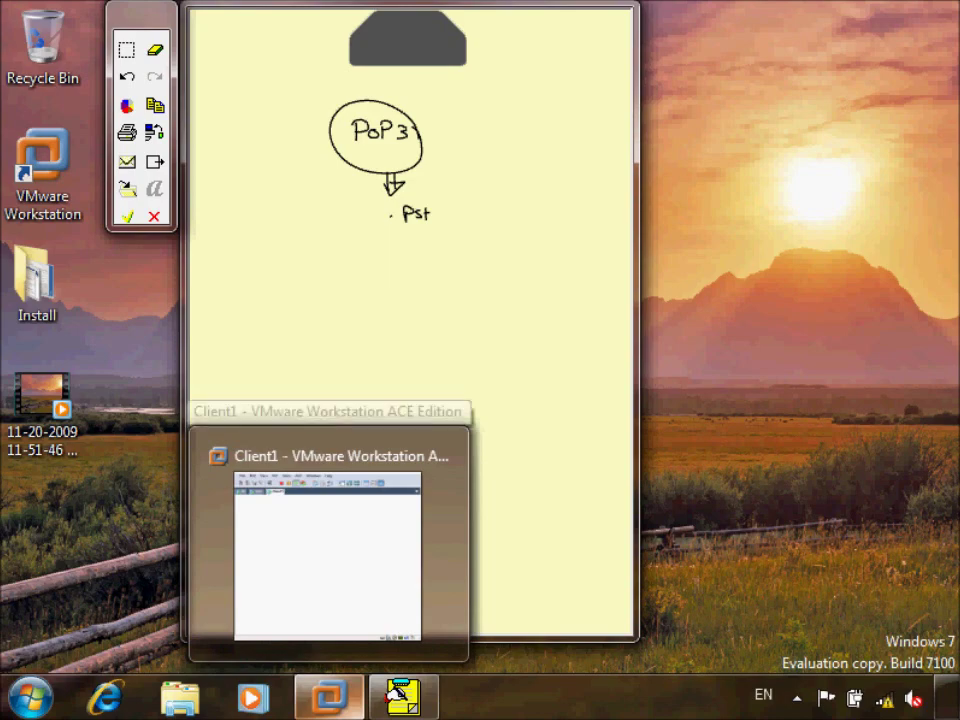
pyautogui.click(330, 697)
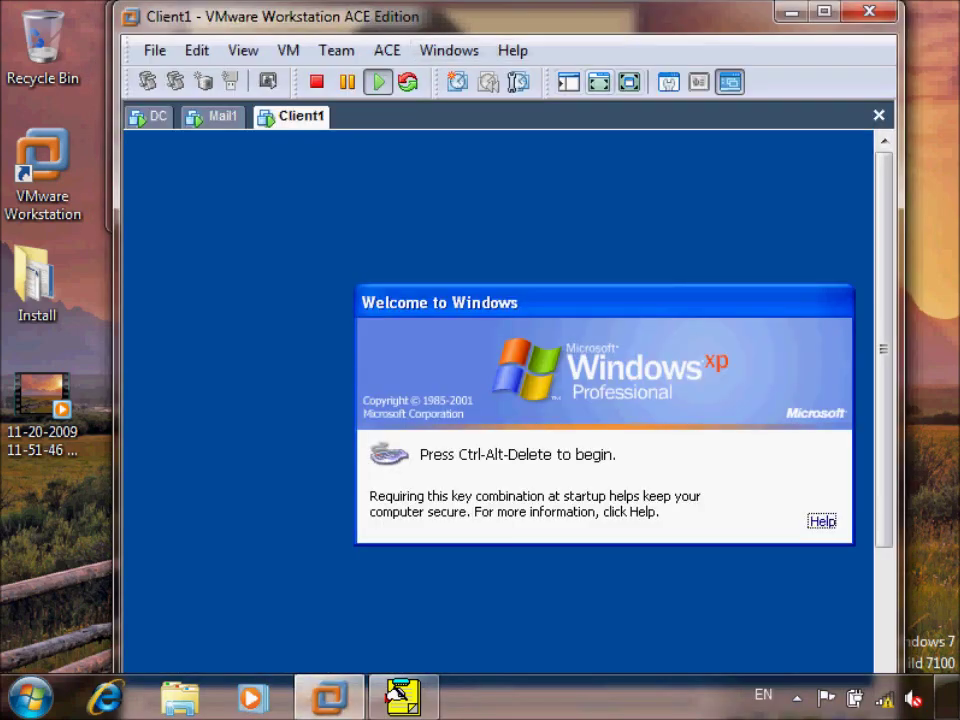
pyautogui.hotkey('ctrl', 'alt', 'Return')
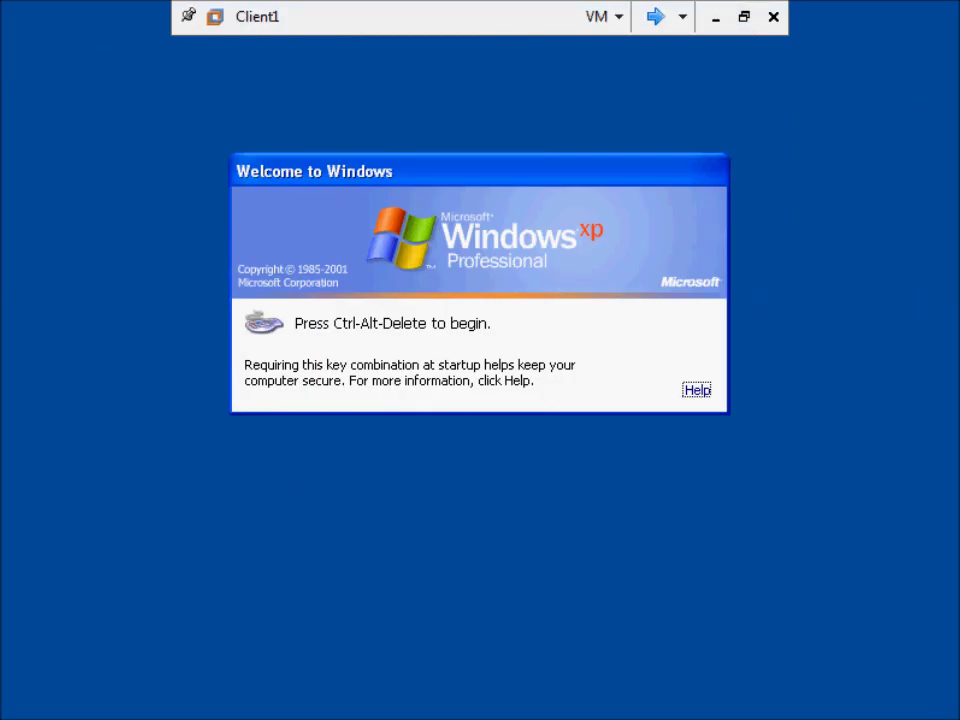
pyautogui.press('ctrl+alt+Insert')
pyautogui.write('password')
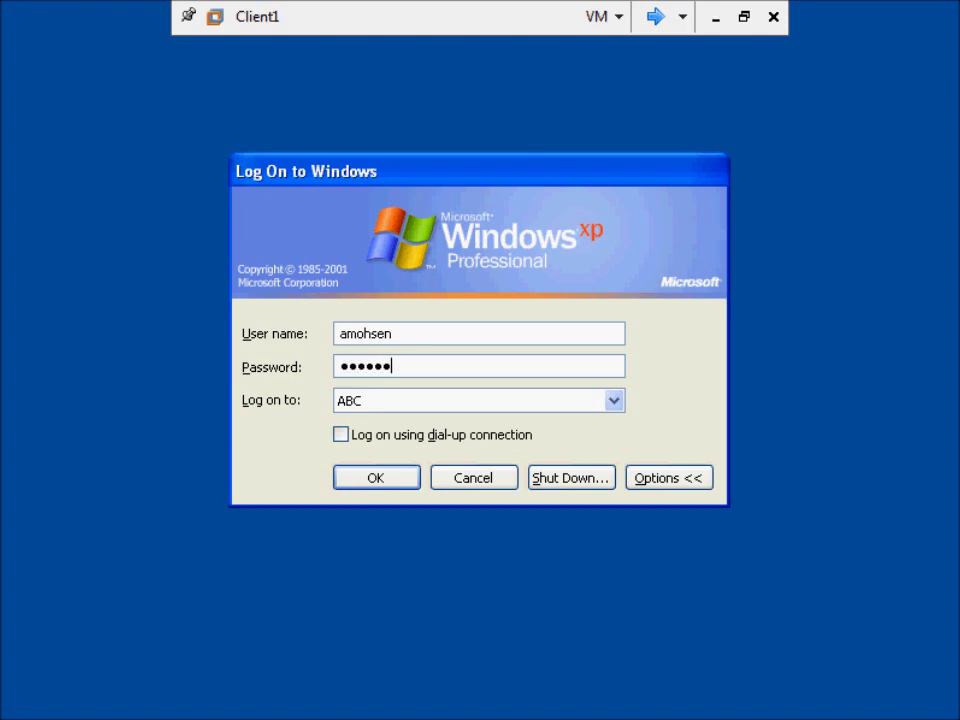
pyautogui.press('Return')
pyautogui.press('n')
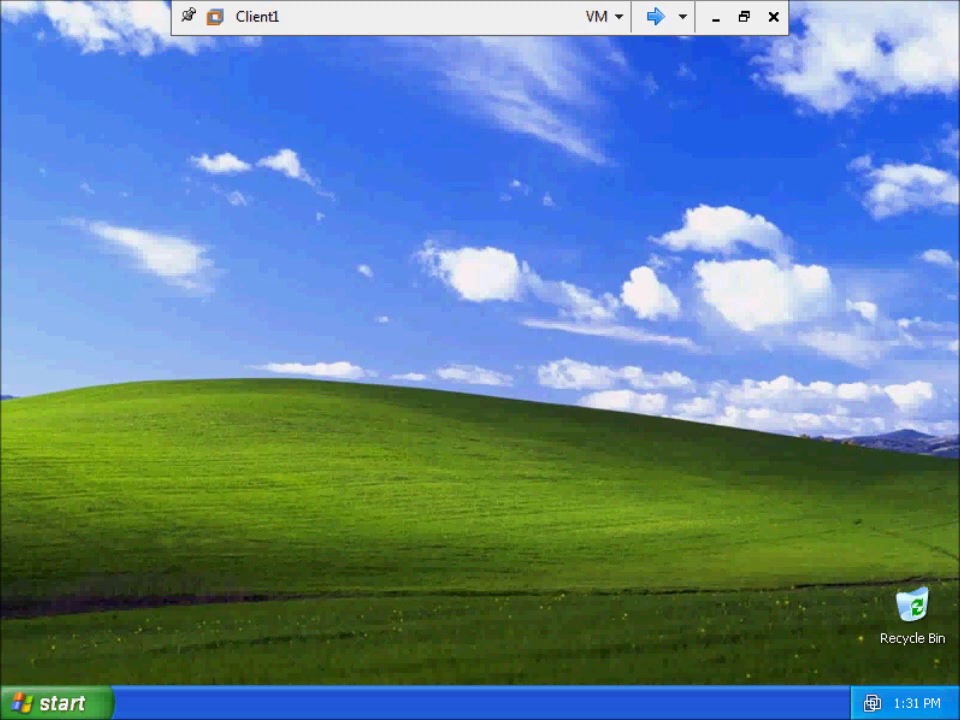
# Browse C:\Documents and Settings\user\Local Settings\Application Data\Microsoft\Outlook in Explorer
pyautogui.press('super')
pyautogui.press('Up')
pyautogui.press('Up')
pyautogui.press('Return')
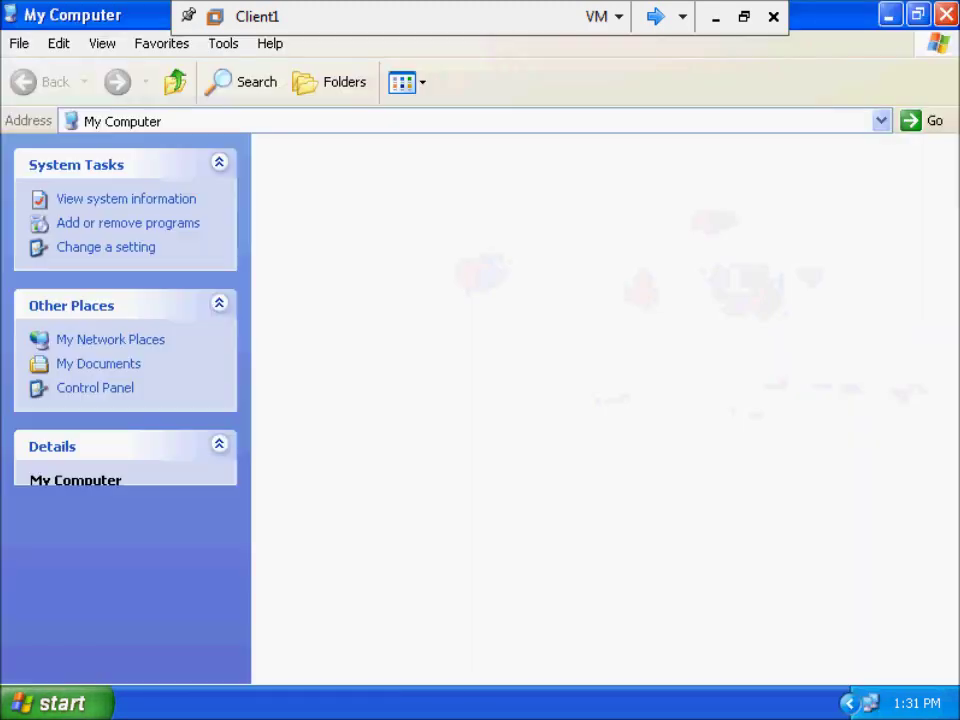
pyautogui.click(300, 201)
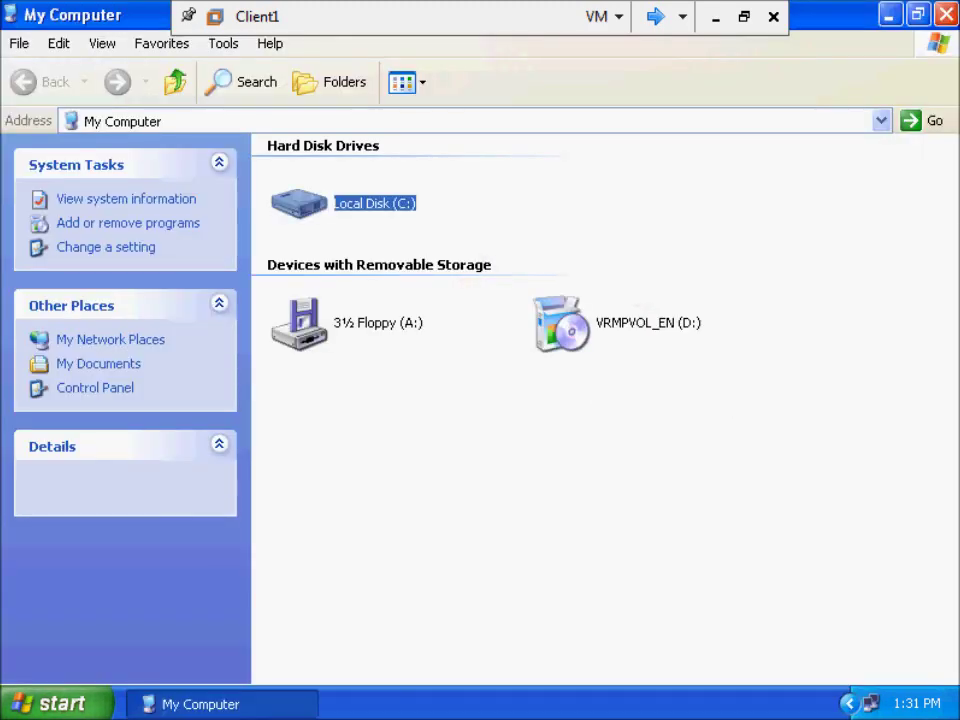
pyautogui.press('Return')
pyautogui.click(390, 168)
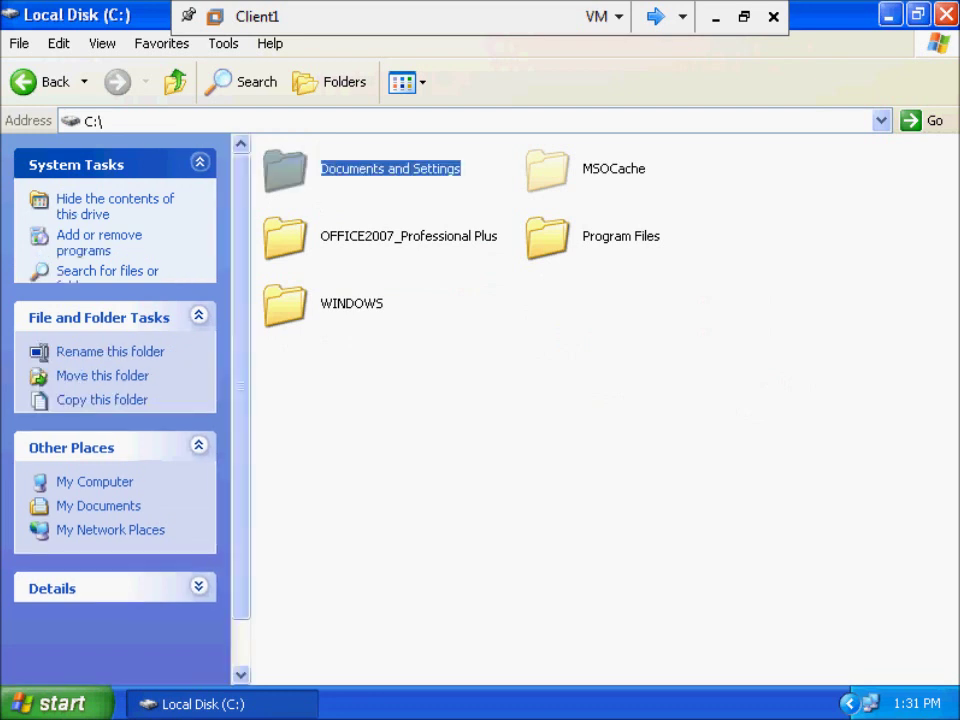
pyautogui.press('Return')
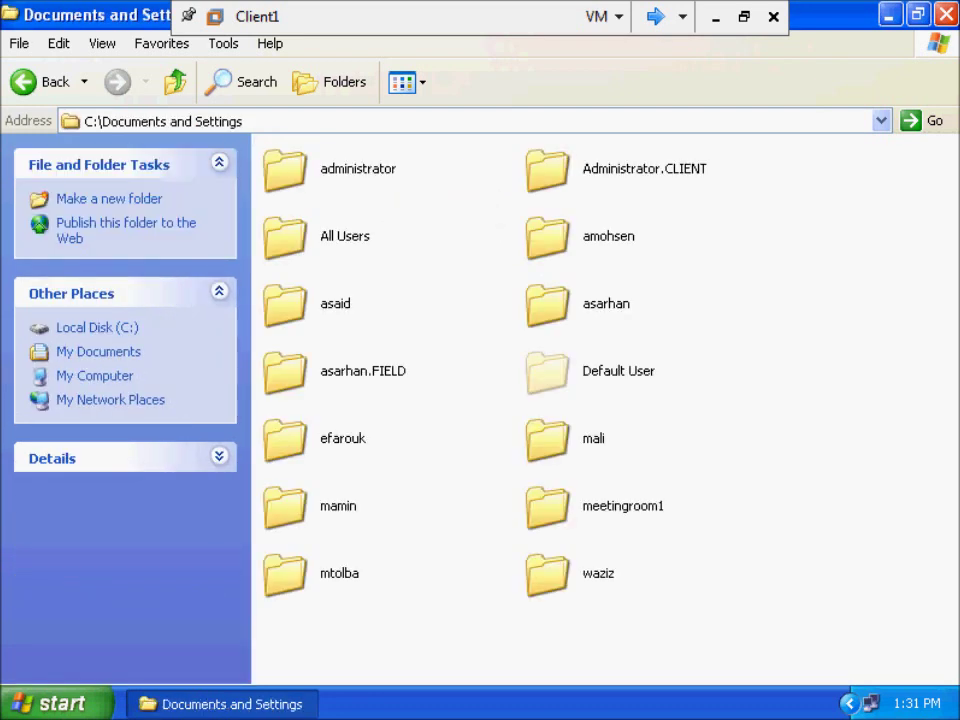
pyautogui.doubleClick(600, 240)
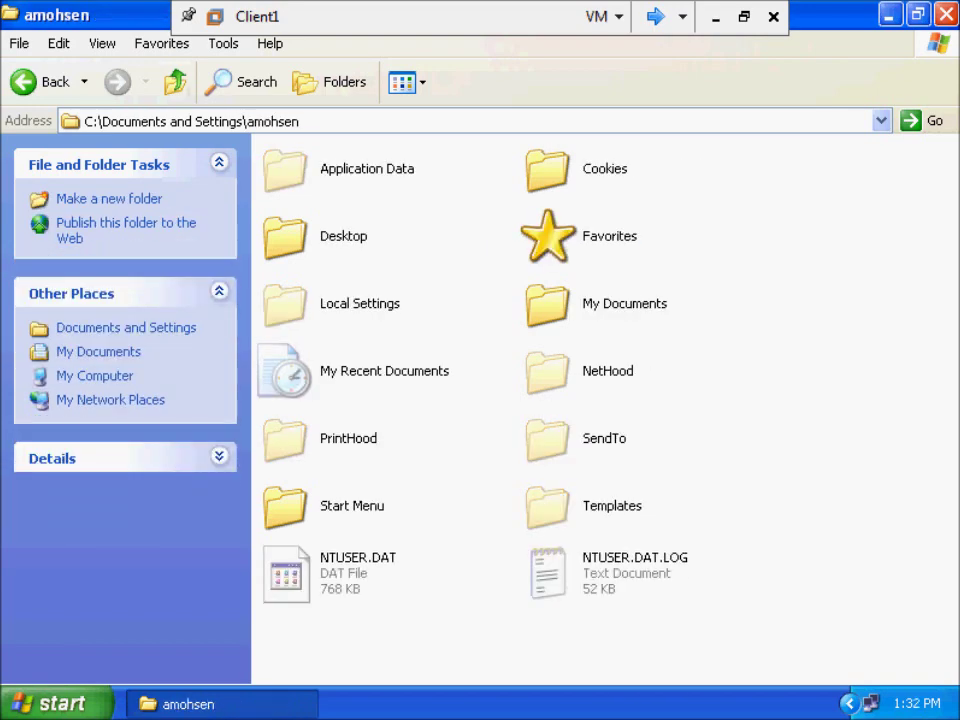
pyautogui.doubleClick(285, 303)
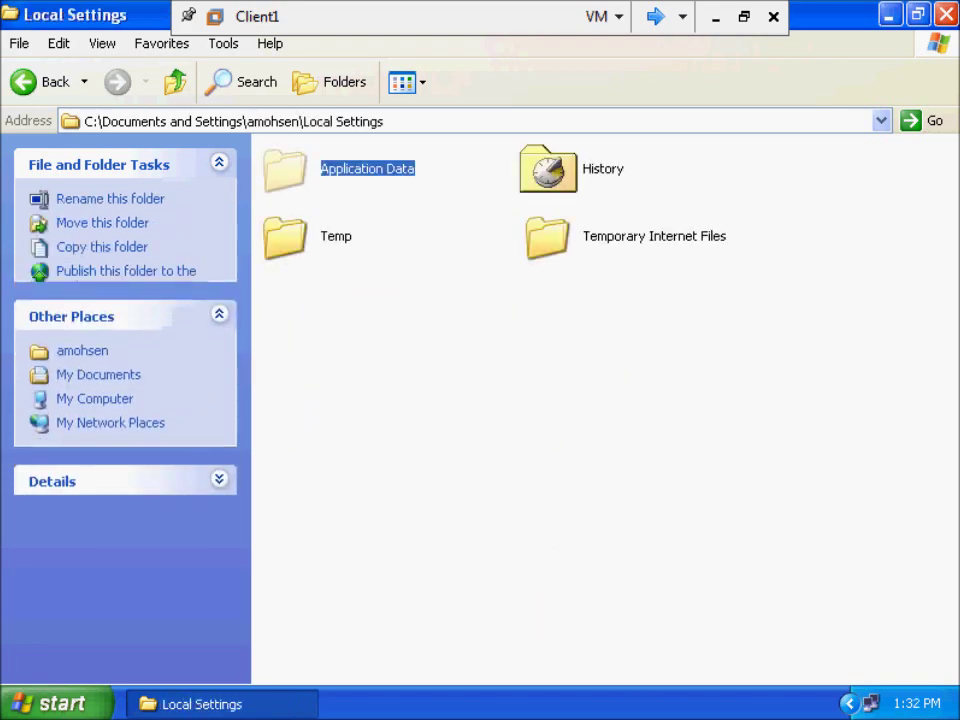
pyautogui.doubleClick(285, 168)
pyautogui.doubleClick(285, 167)
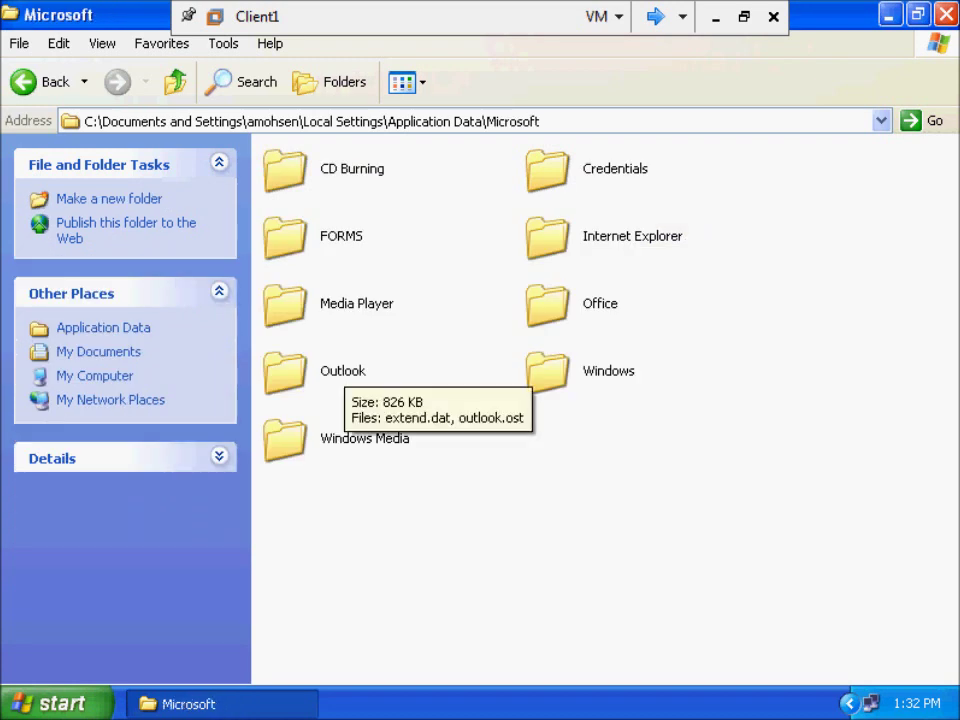
pyautogui.doubleClick(285, 370)
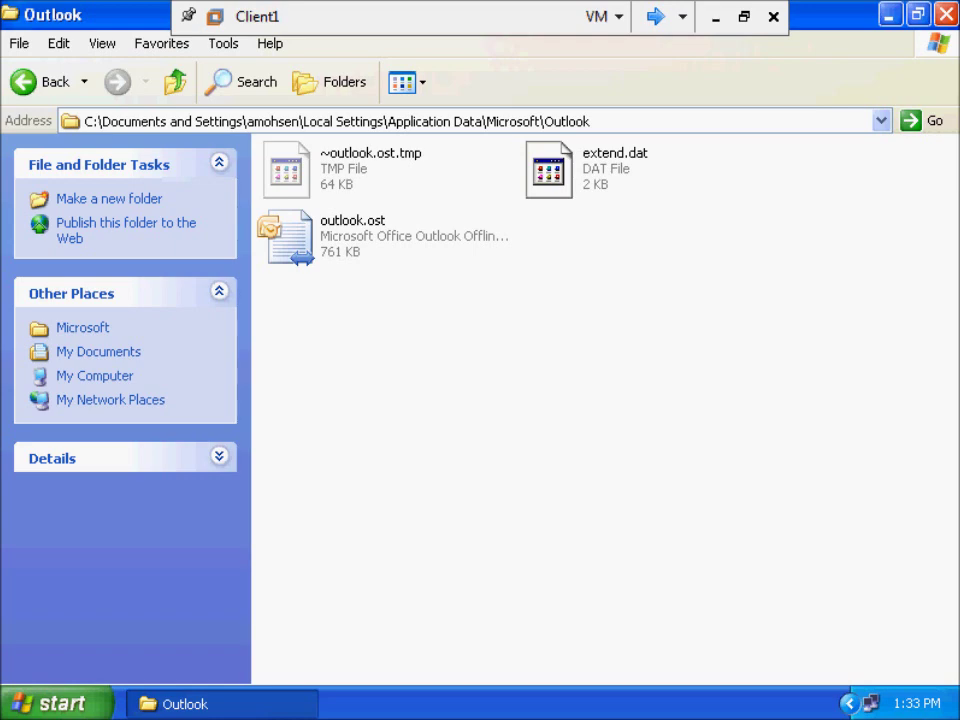
# Close the Outlook folder Explorer window with Alt+F4
pyautogui.hotkey('alt', 'F4')
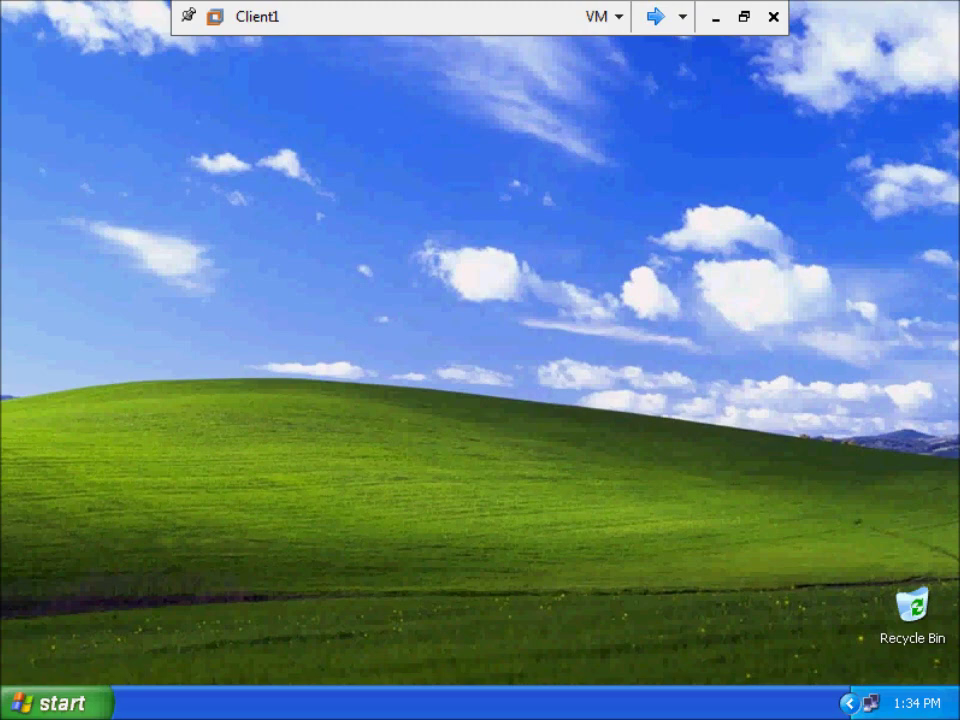
# Switch to the Mail1 server full screen and unlock it with the administrator password
pyautogui.click(744, 17)
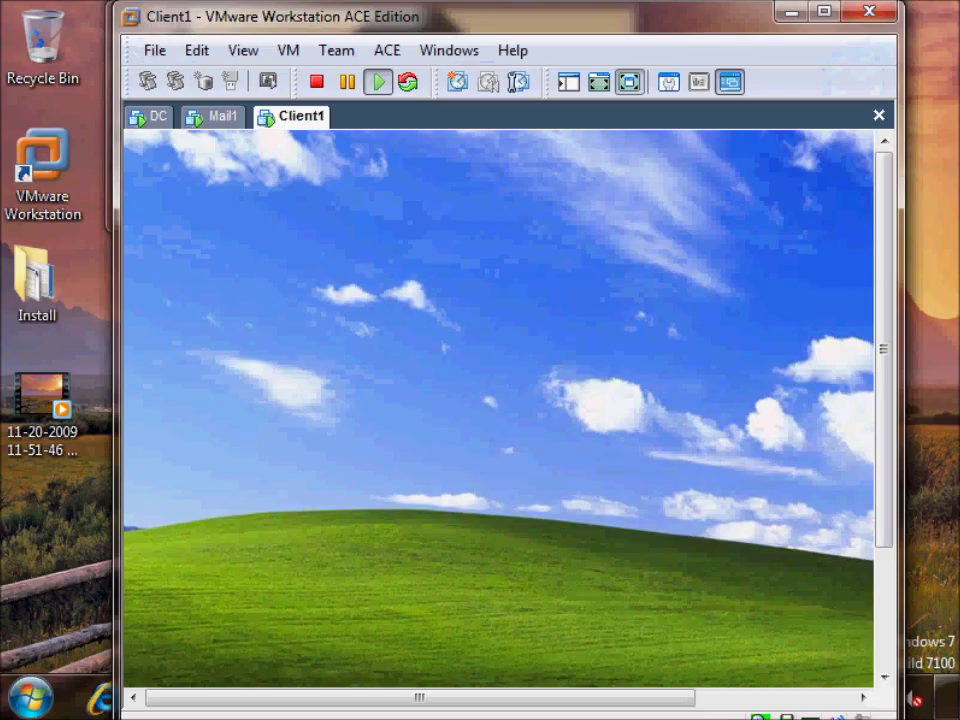
pyautogui.hotkey('ctrl', 'shift', 'Tab')
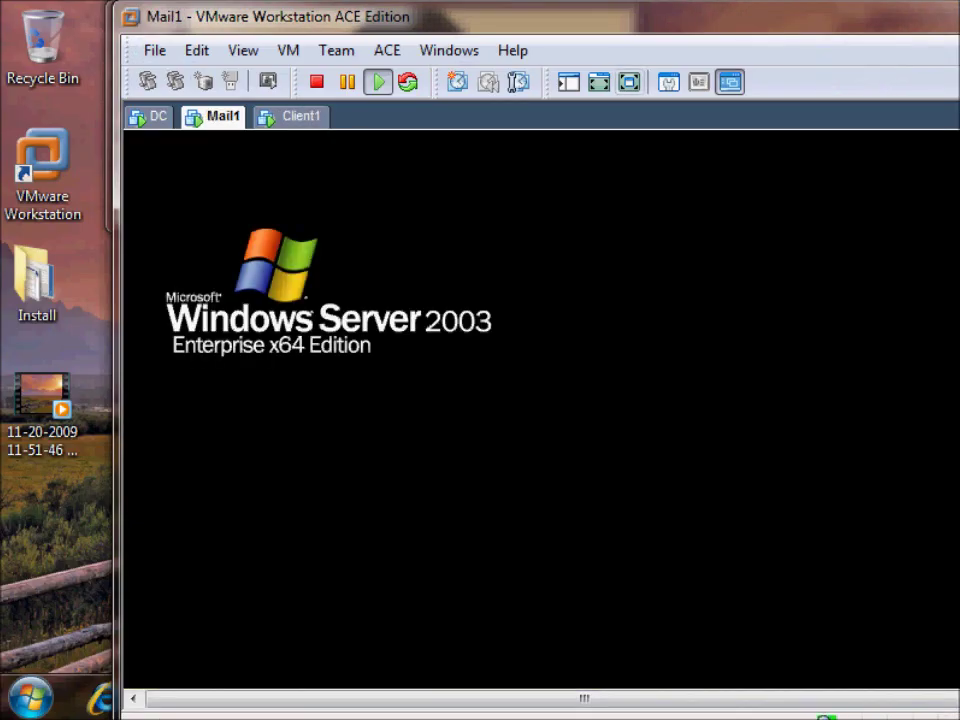
pyautogui.hotkey('ctrl', 'alt', 'Return')
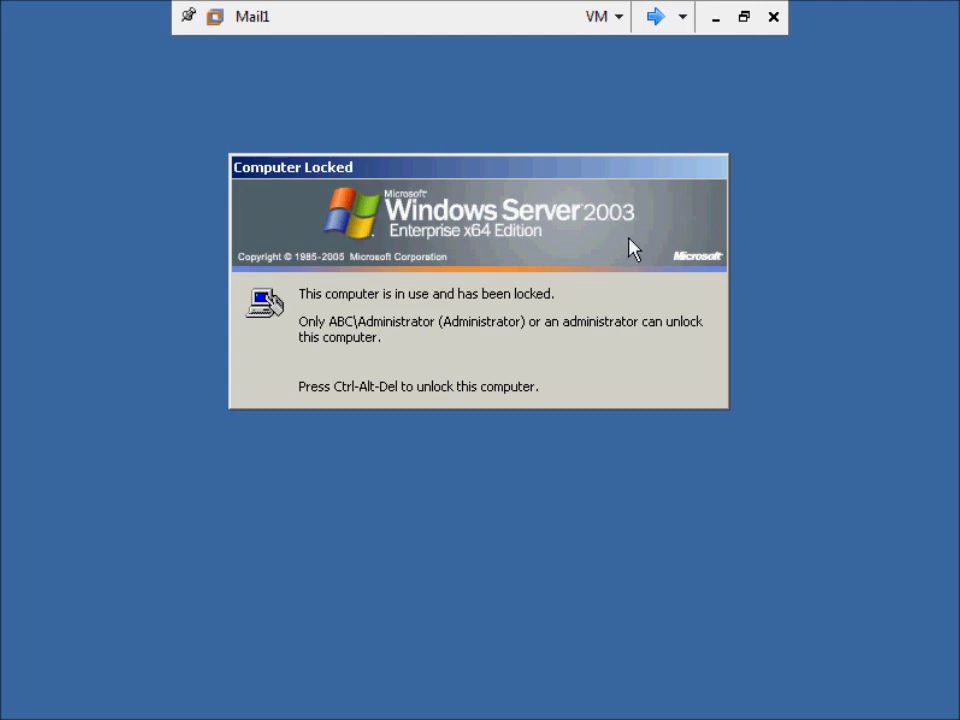
pyautogui.press('ctrl+alt+Insert')
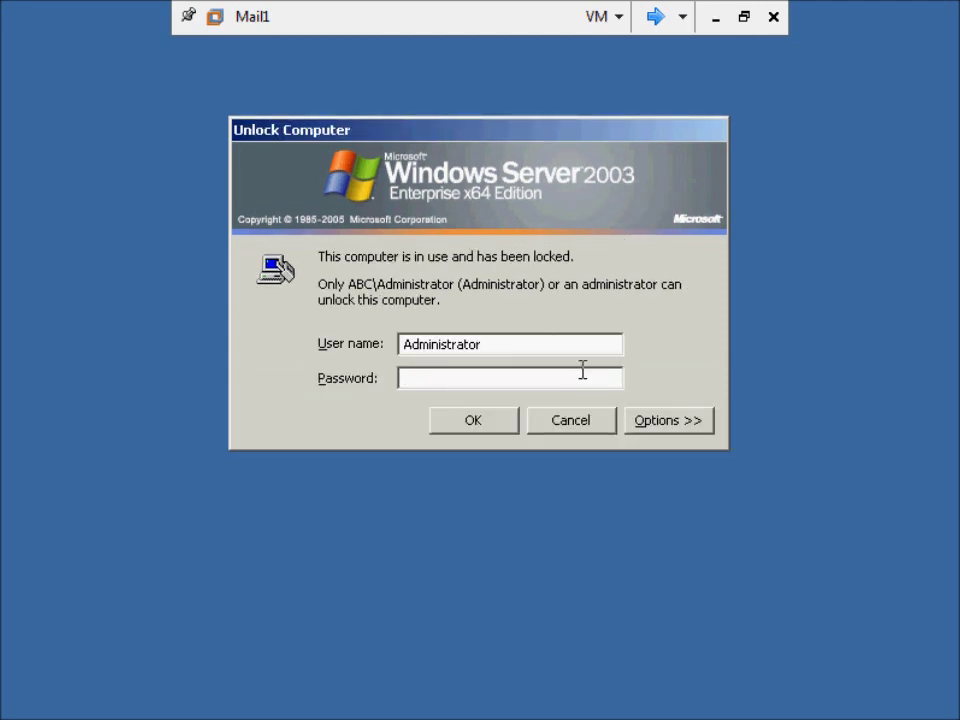
pyautogui.write('********')
pyautogui.press('Return')
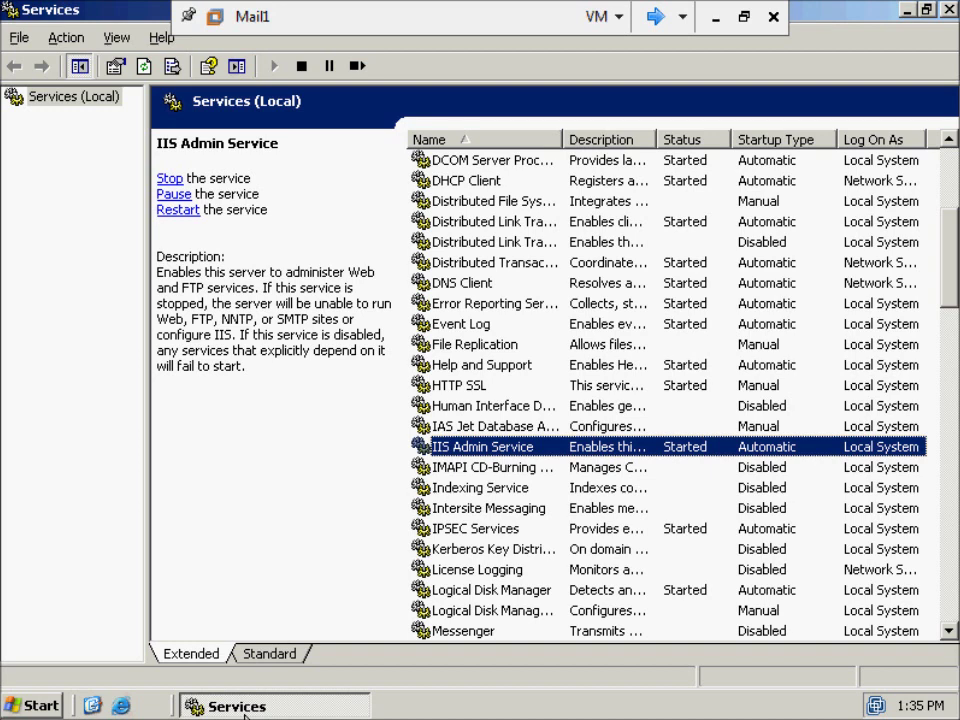
# Widen the Name column and select Microsoft Exchange POP3 in the Standard services view
pyautogui.click(466, 366)
pyautogui.scroll(-5, 466, 368)
pyautogui.moveTo(566, 138); pyautogui.dragTo(722, 138)
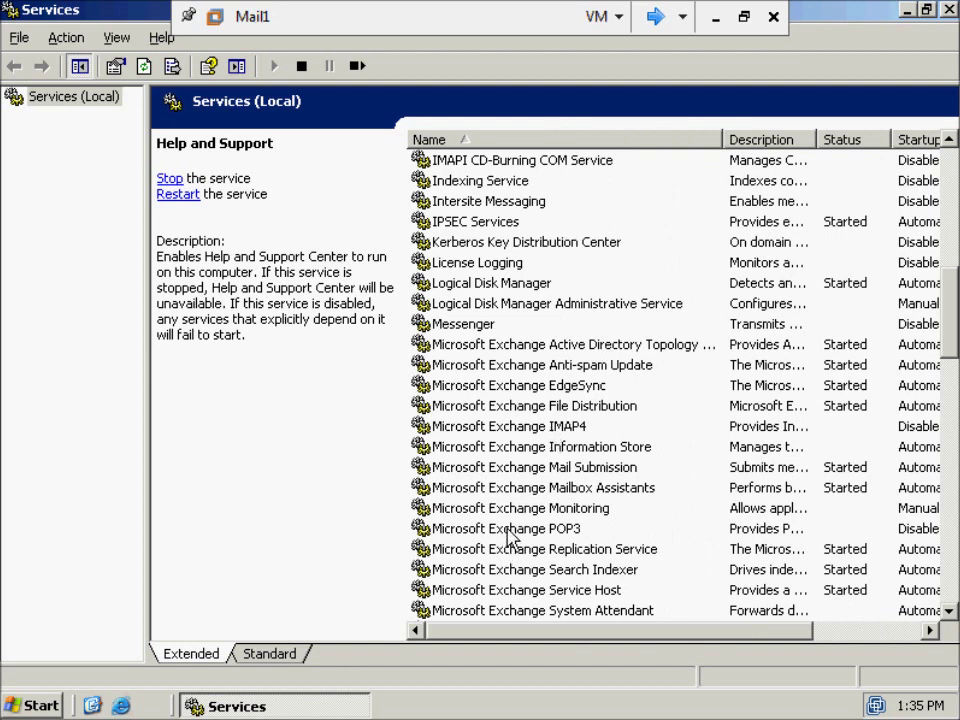
pyautogui.click(508, 530)
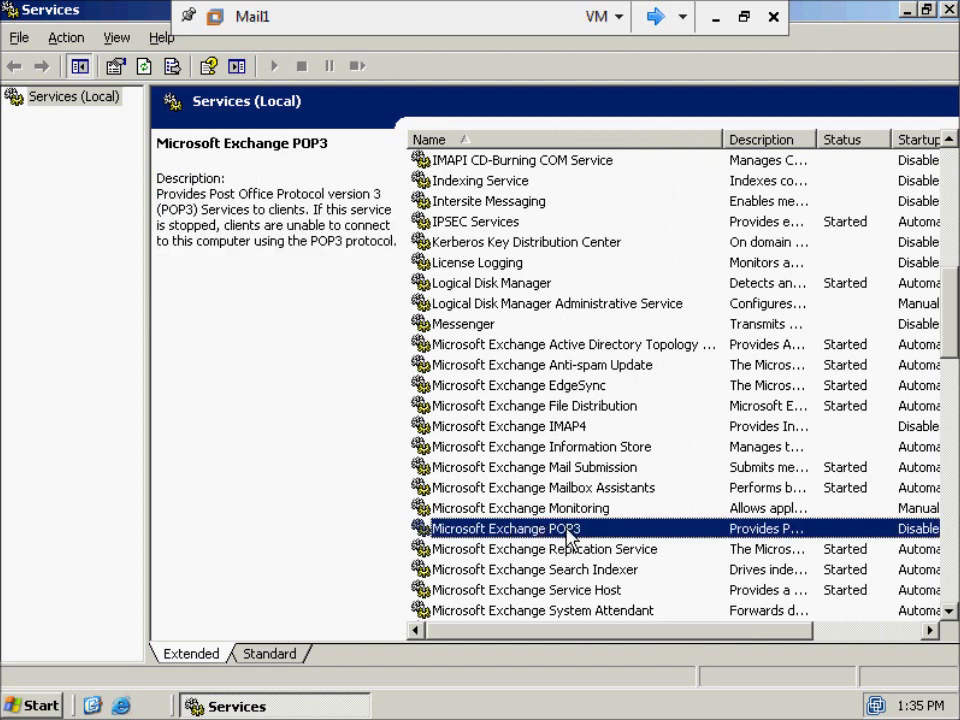
pyautogui.click(293, 655)
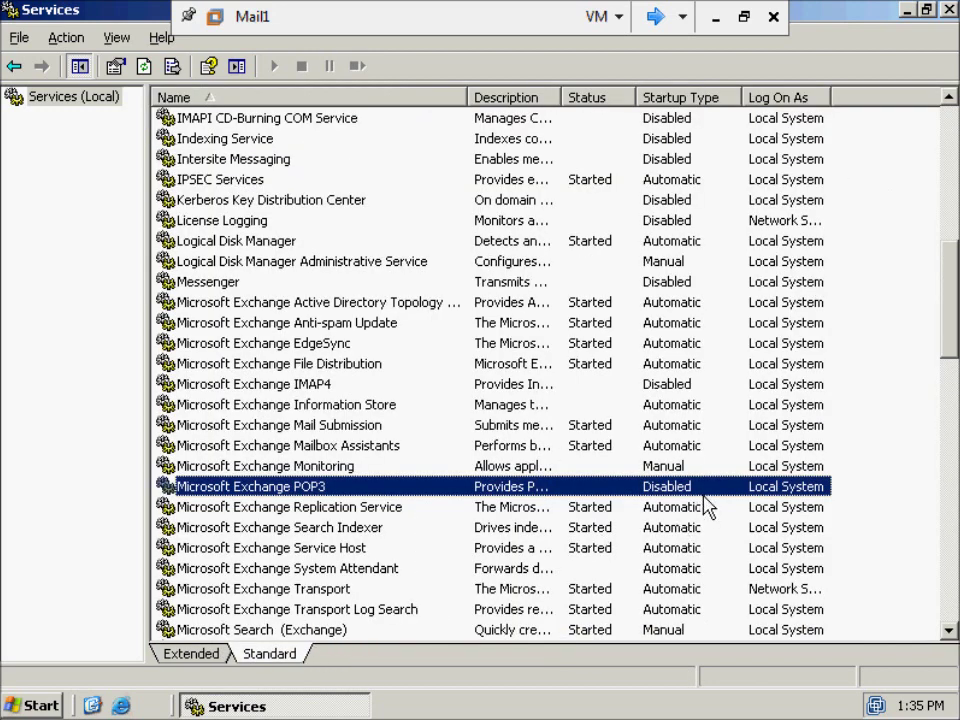
pyautogui.doubleClick(330, 490)
# Set Microsoft Exchange POP3 startup to Automatic, apply, start the service and close its properties
pyautogui.click(658, 343)
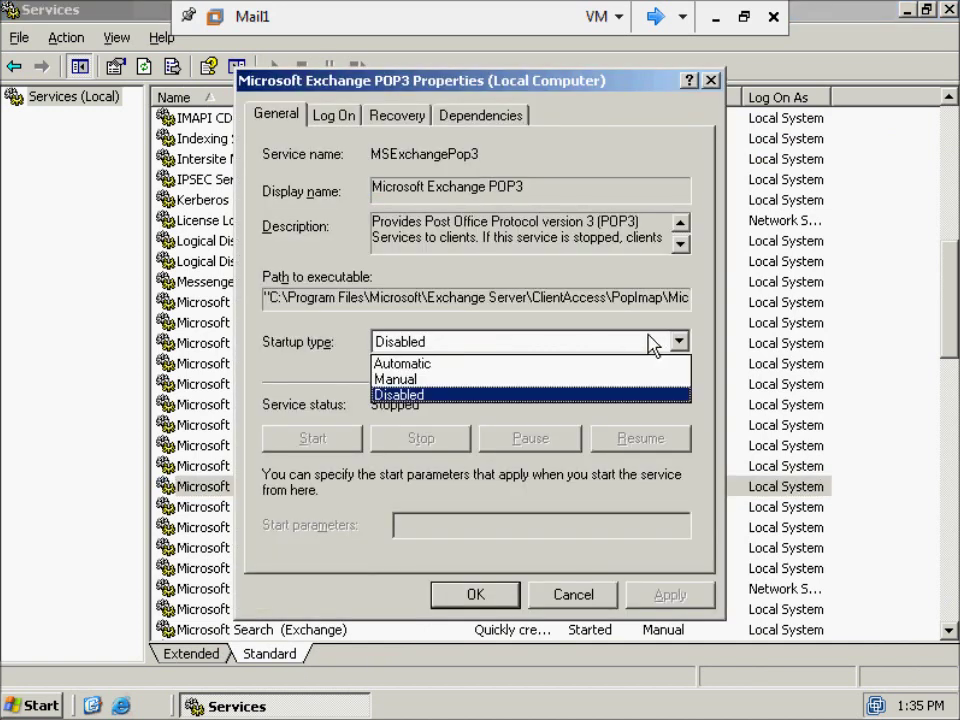
pyautogui.click(484, 366)
pyautogui.click(692, 604)
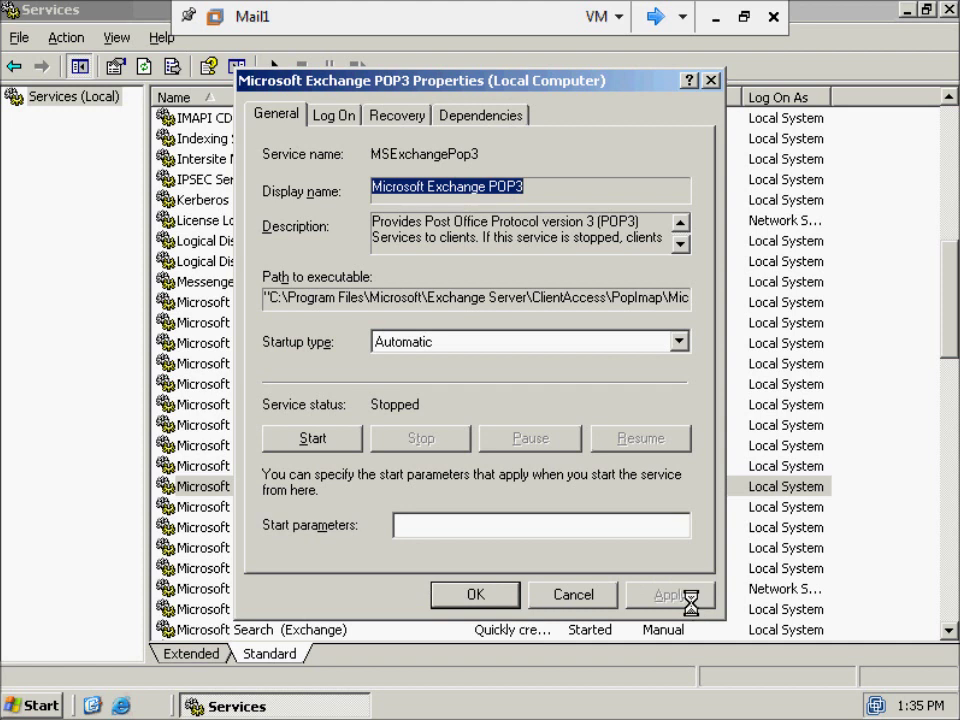
pyautogui.click(313, 440)
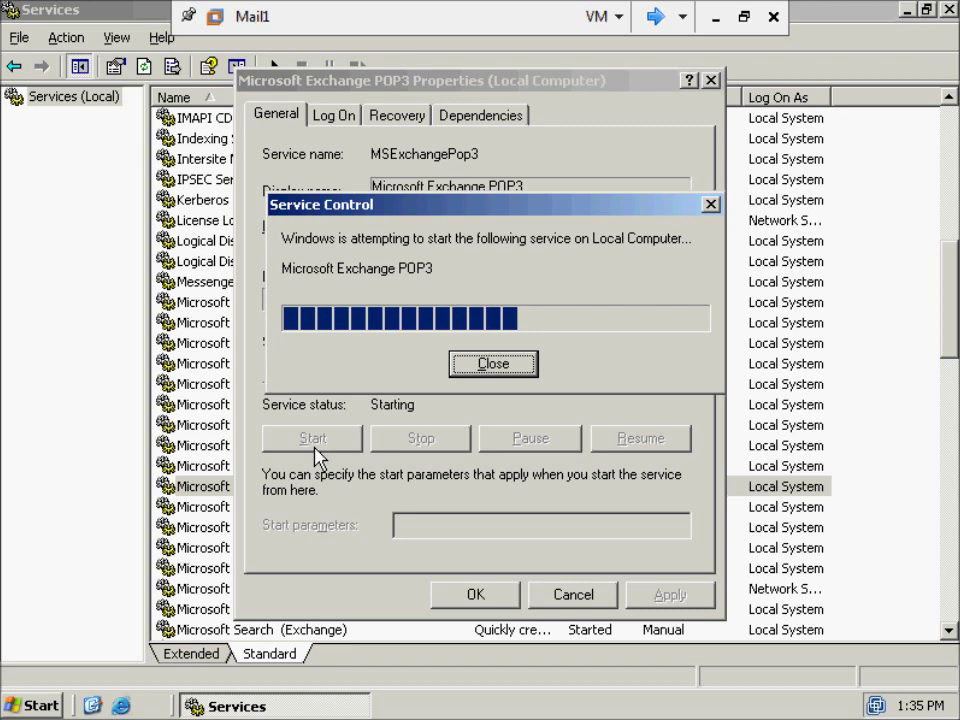
pyautogui.click(477, 605)
# Close Services on Mail1 and bring up the Client1 machine full screen
pyautogui.click(949, 9)
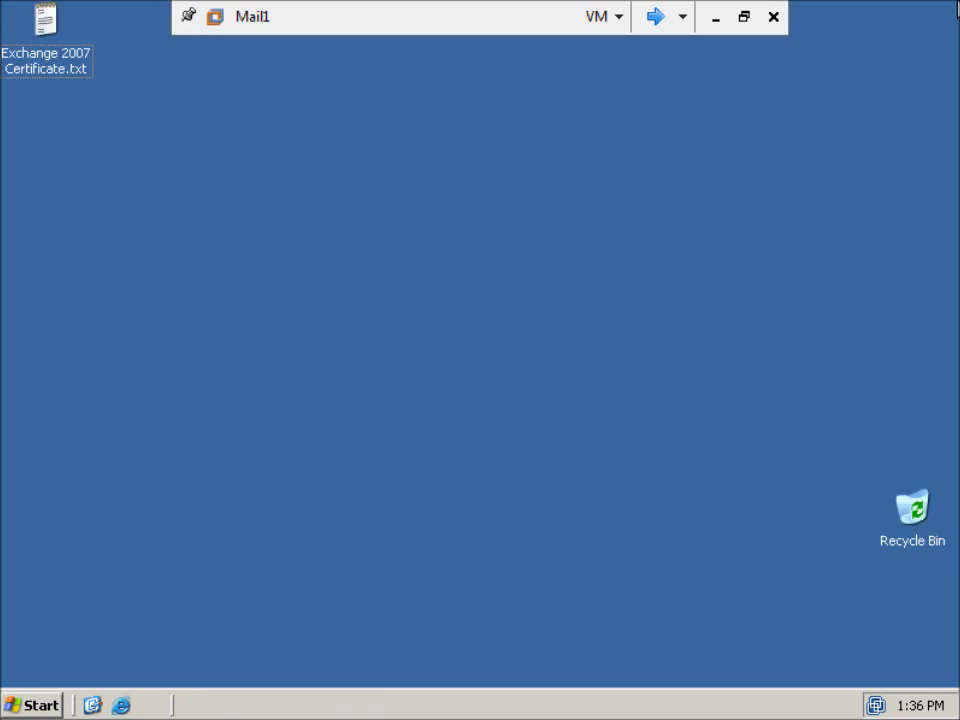
pyautogui.click(743, 16)
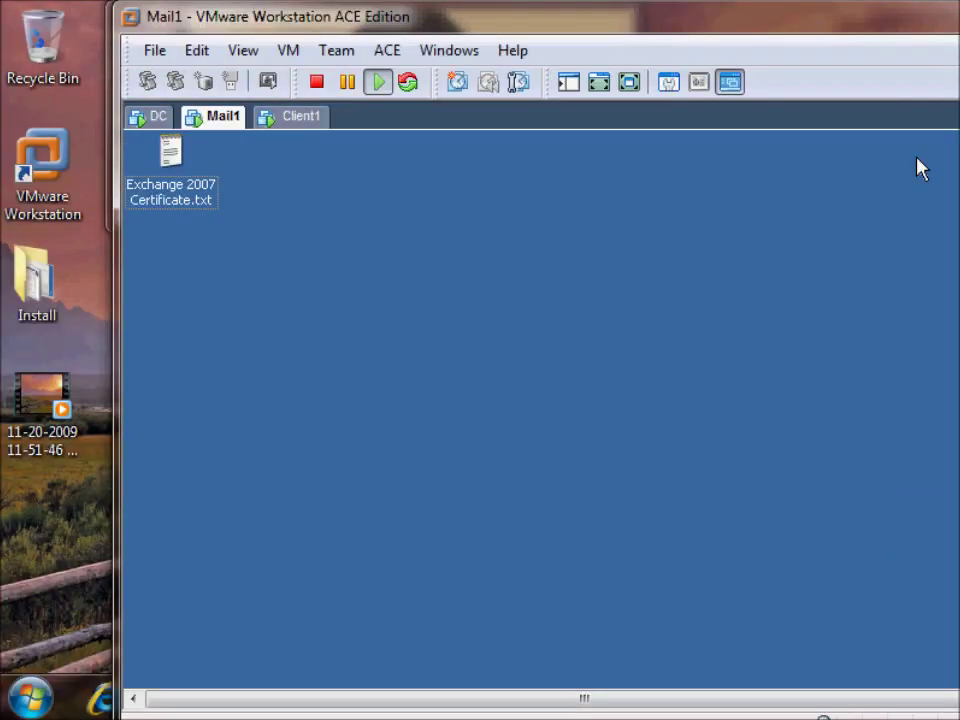
pyautogui.click(290, 116)
pyautogui.click(599, 82)
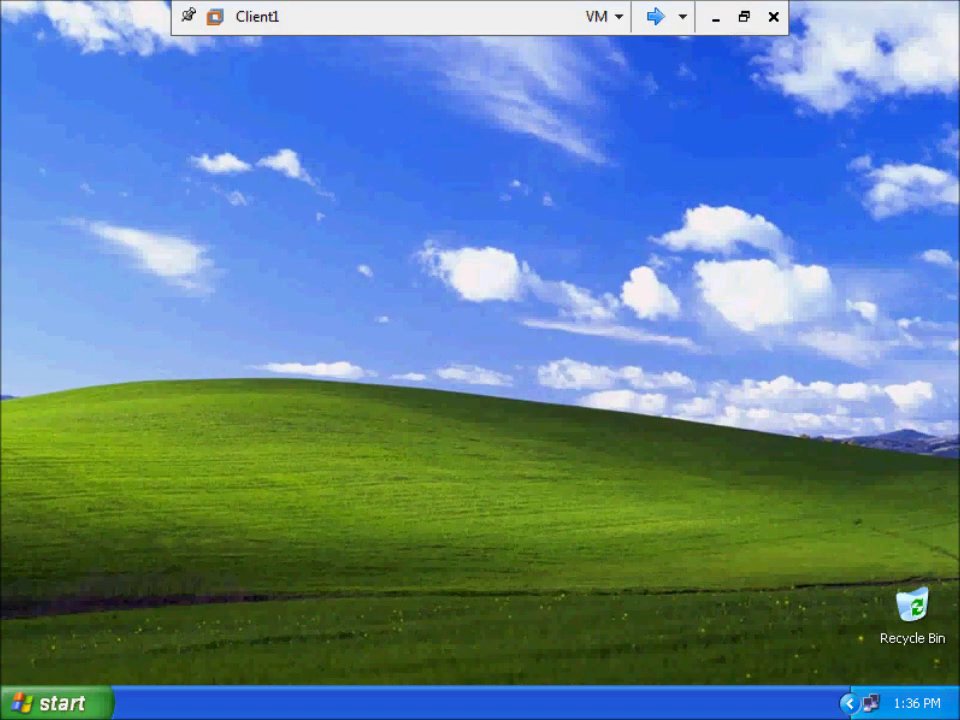
# Check the existing mail profiles under Control Panel > Mail, then close Control Panel
pyautogui.press('super')
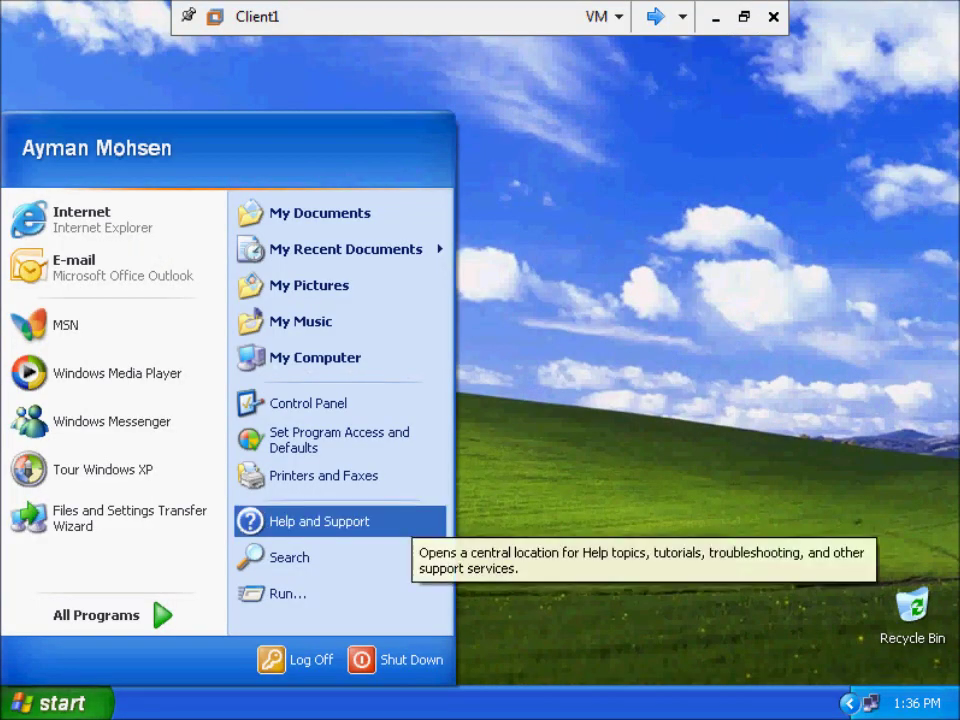
pyautogui.press('Return')
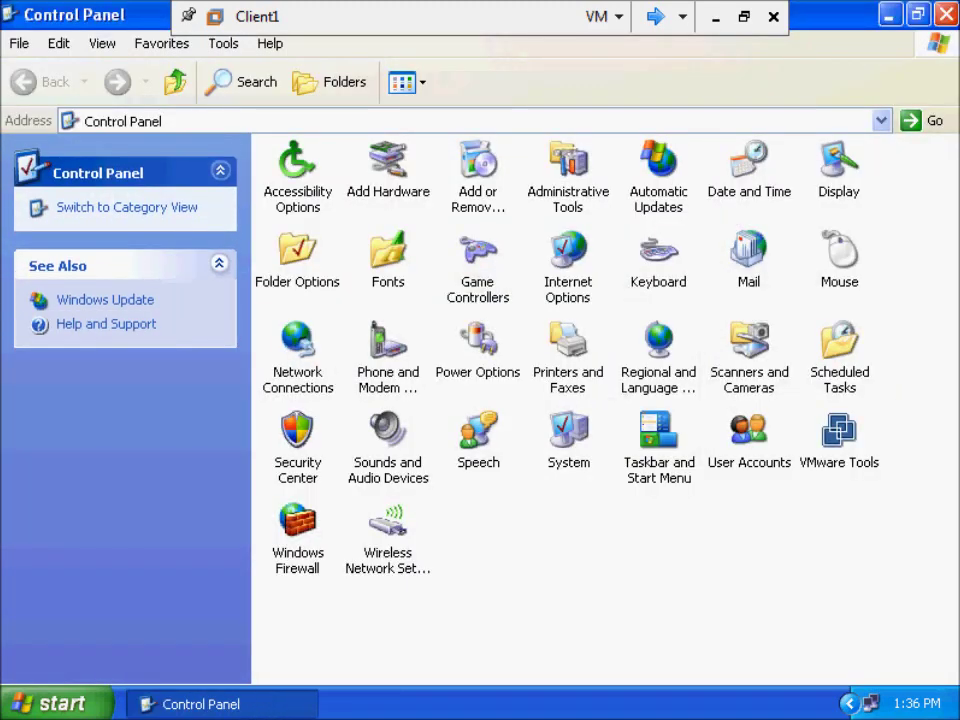
pyautogui.press('m')
pyautogui.press('Return')
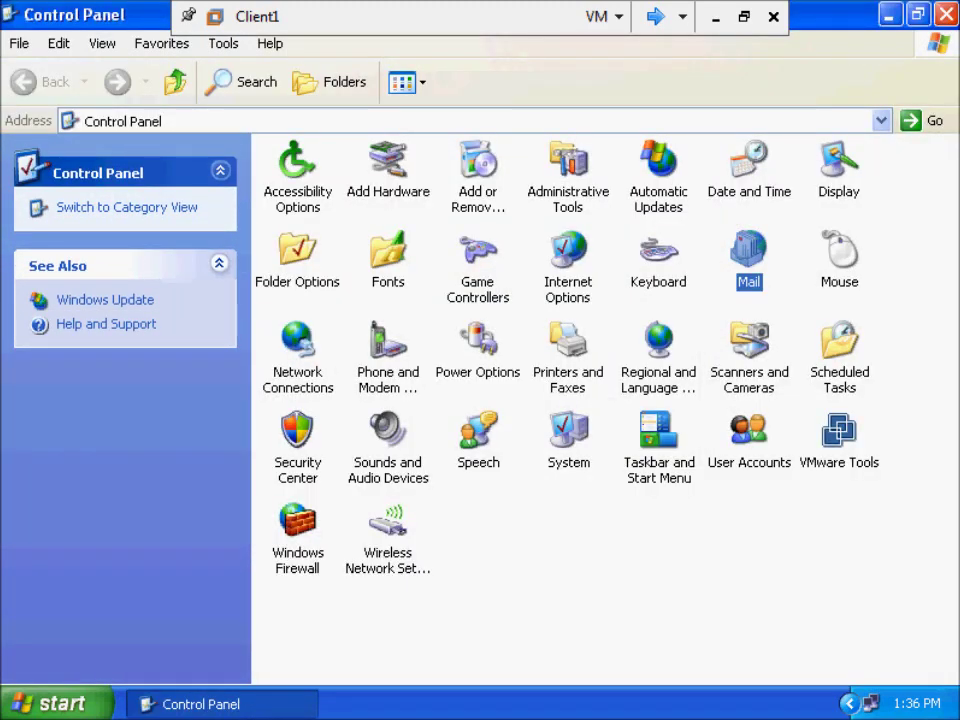
pyautogui.hotkey('alt', 's')
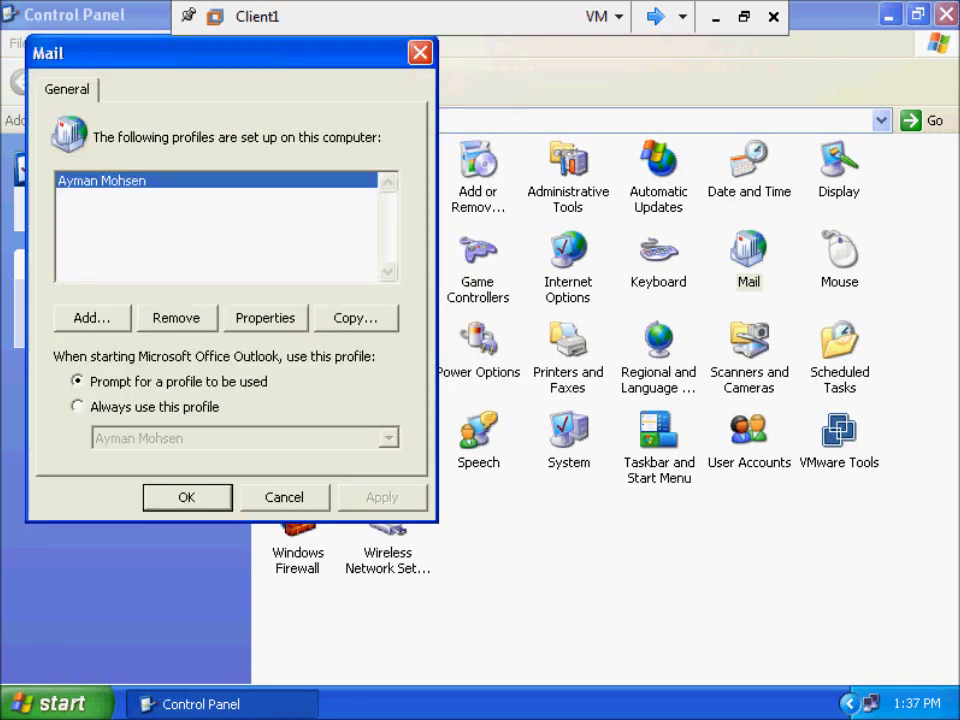
pyautogui.press('Return')
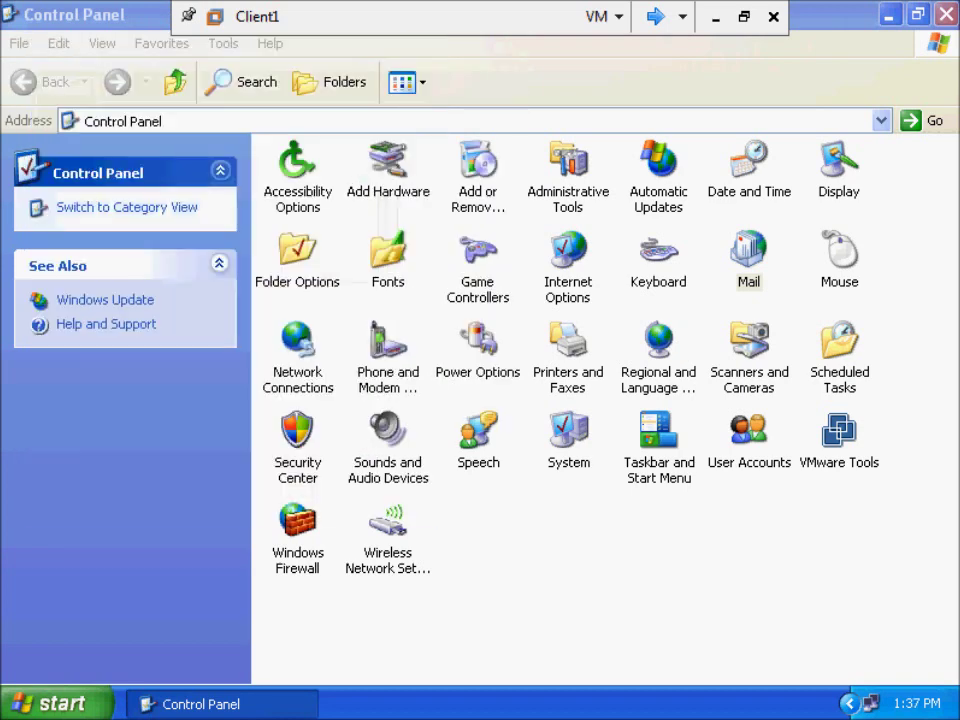
pyautogui.hotkey('alt', 'F4')
# Launch Outlook from the E-mail entry using the default profile
pyautogui.press('super')
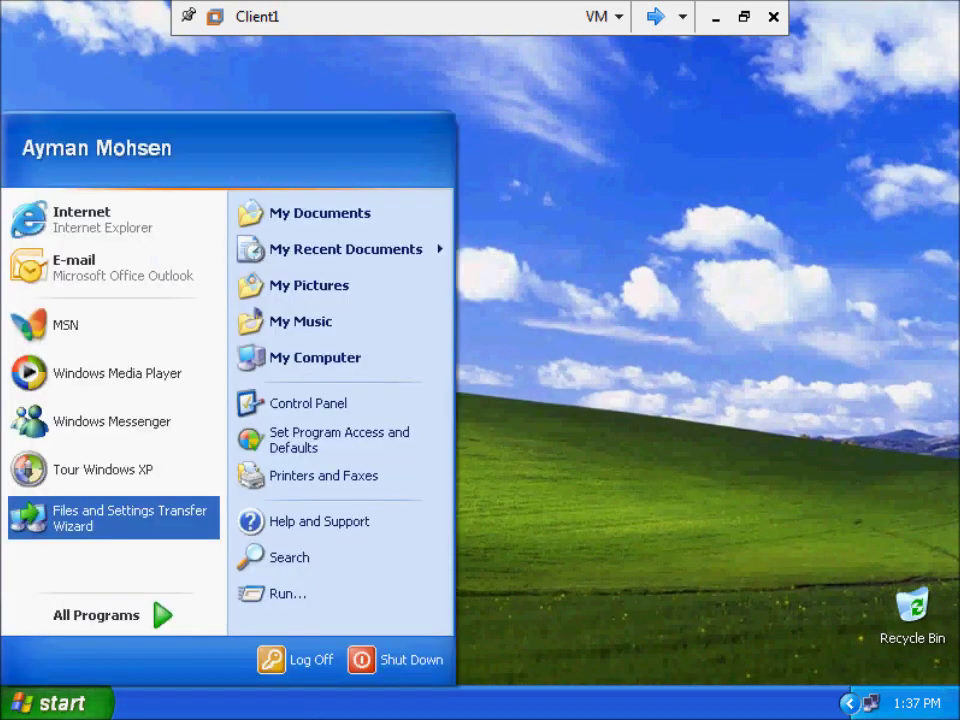
pyautogui.press('Up')
pyautogui.press('Up')
pyautogui.press('Up')
pyautogui.press('Up')
pyautogui.press('Up')
pyautogui.press('Return')
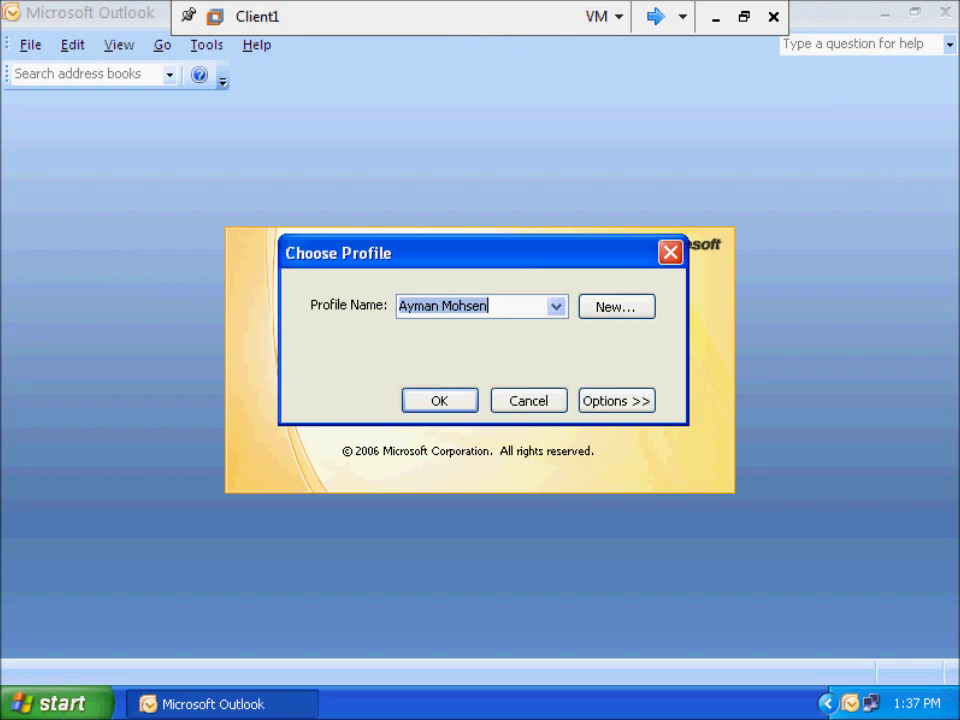
pyautogui.press('Return')
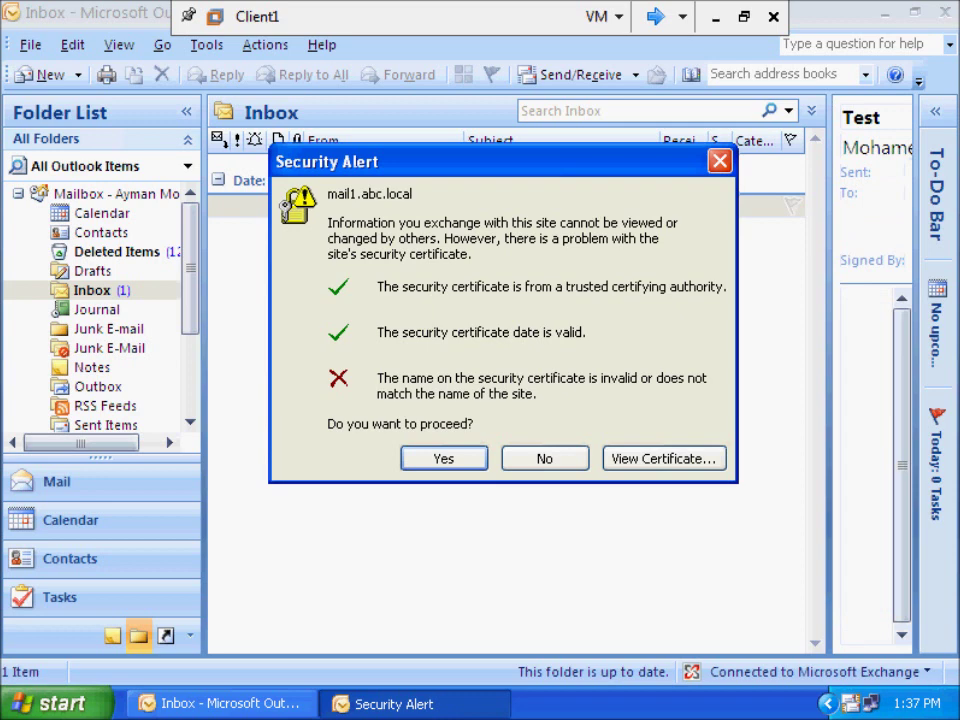
# Decline the certificate security alert, then open and close the Test message
pyautogui.press('Tab')
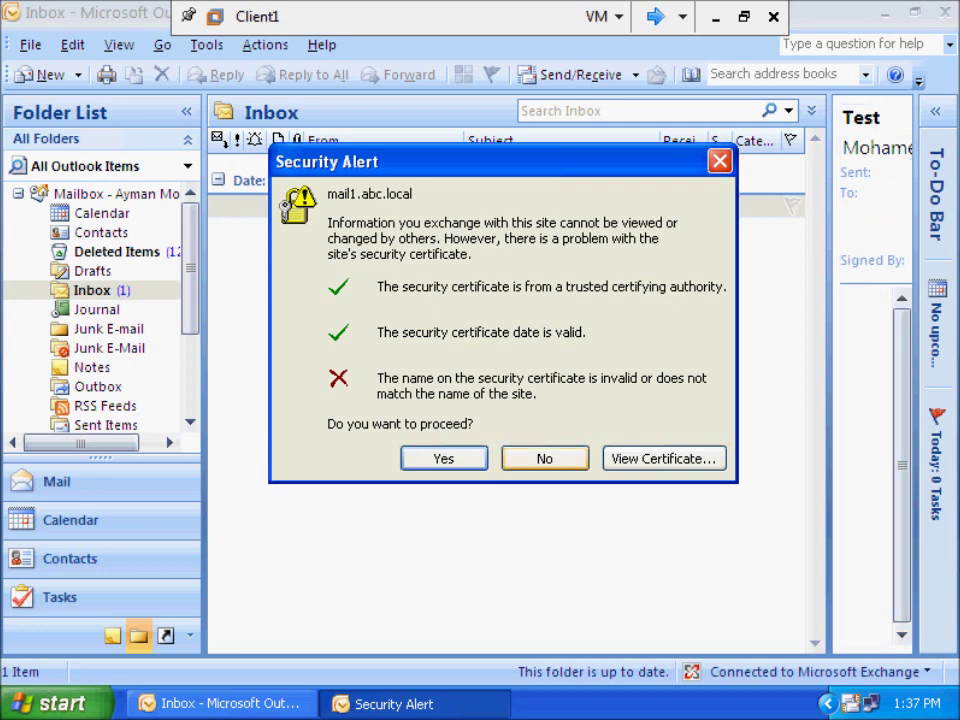
pyautogui.press('Return')
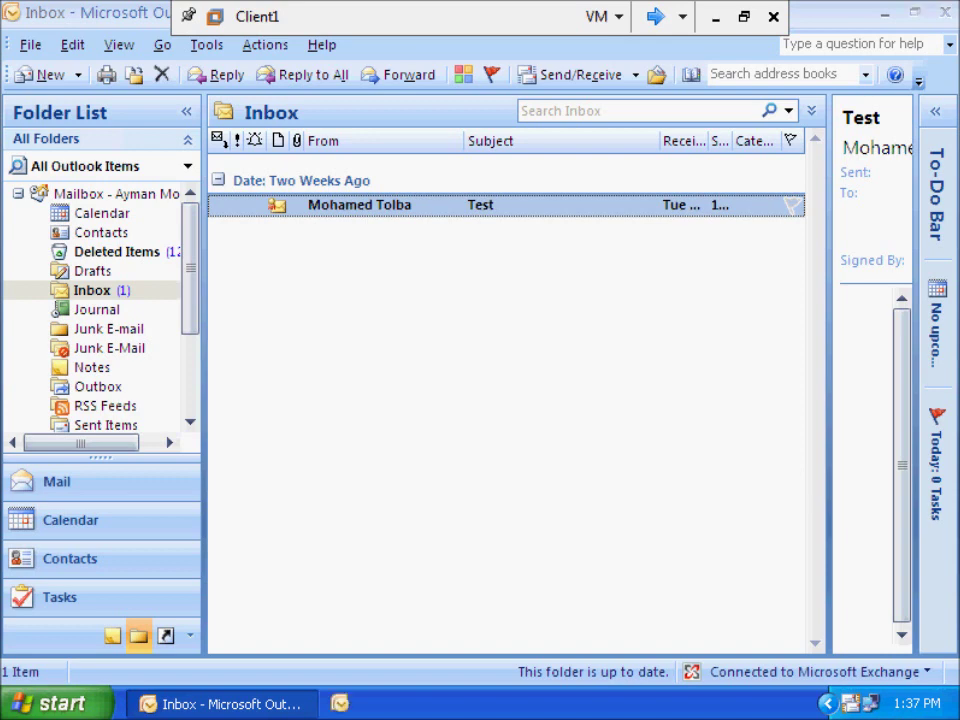
pyautogui.press('Return')
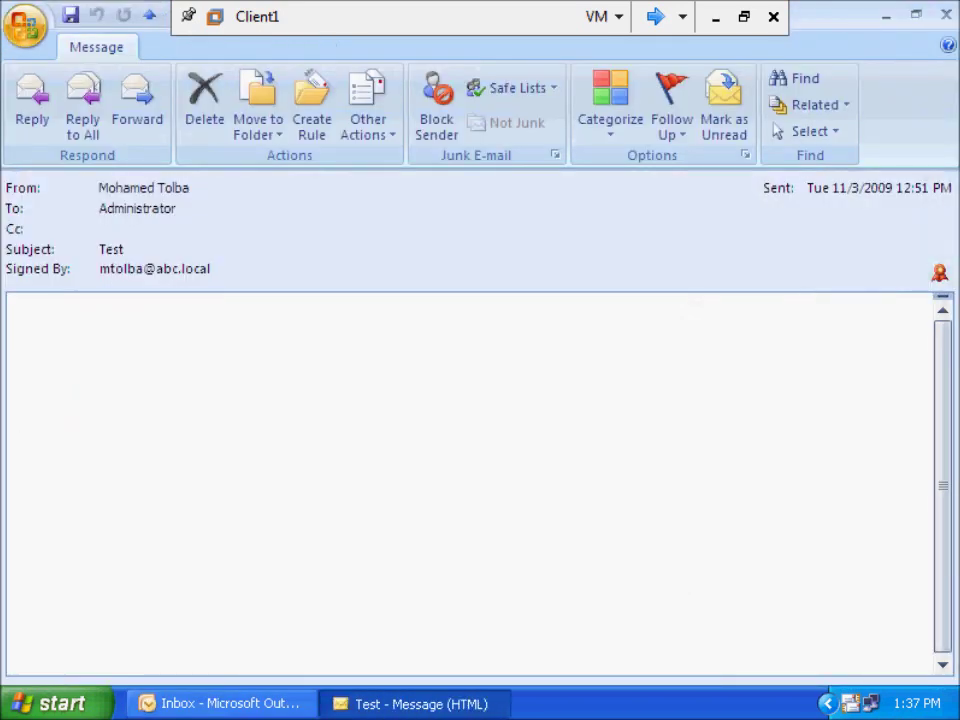
pyautogui.press('Escape')
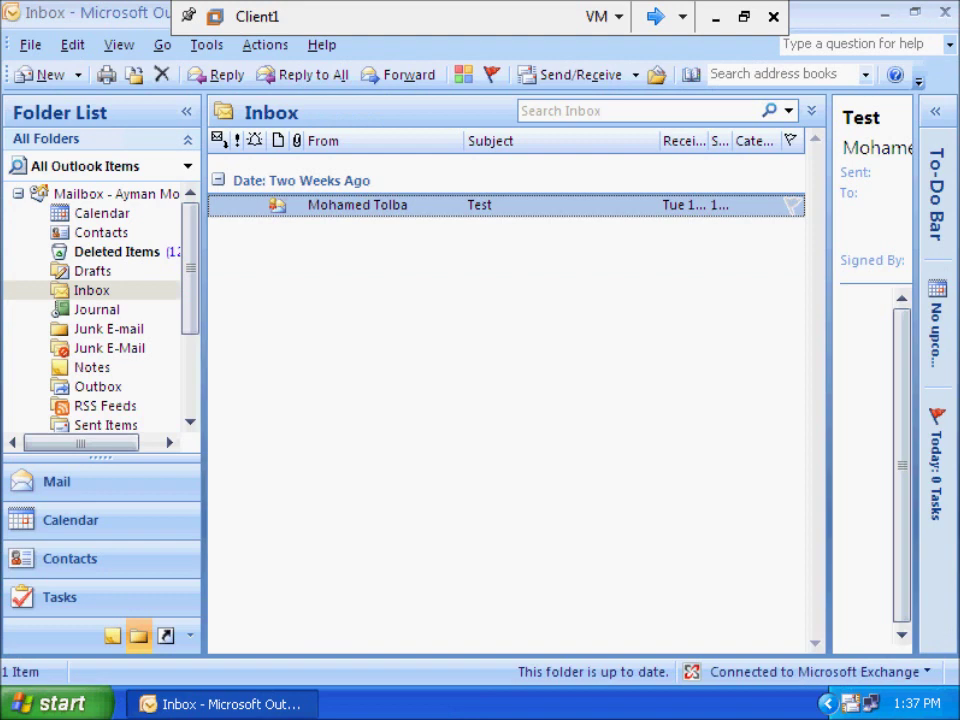
# Permanently delete all messages in the Deleted Items folder
pyautogui.click(116, 251)
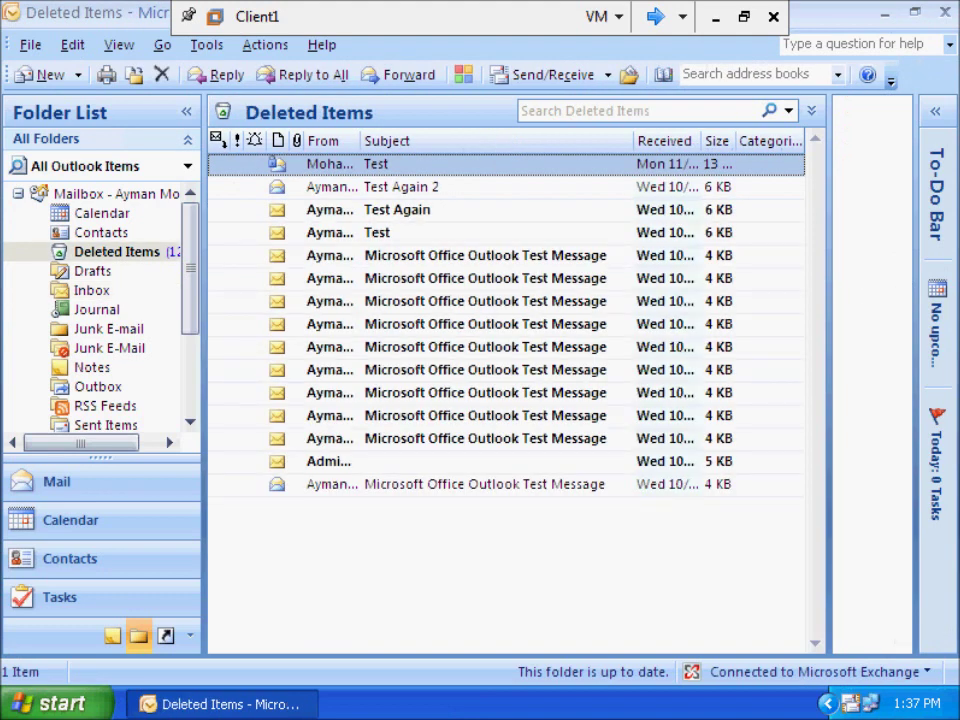
pyautogui.hotkey('ctrl', 'a')
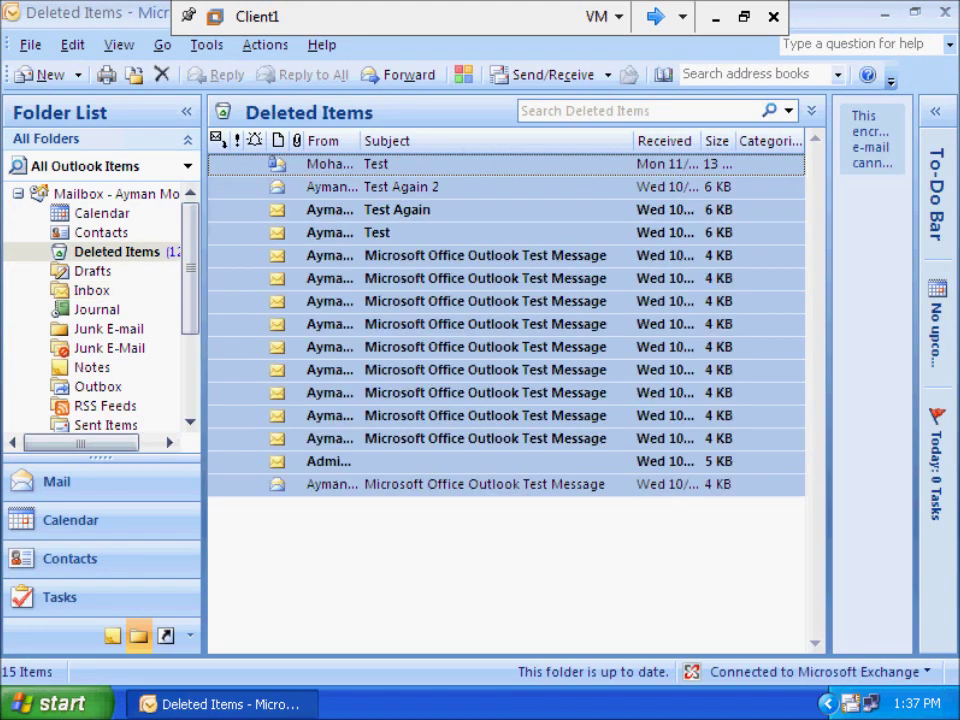
pyautogui.rightClick(499, 289)
pyautogui.click(557, 475)
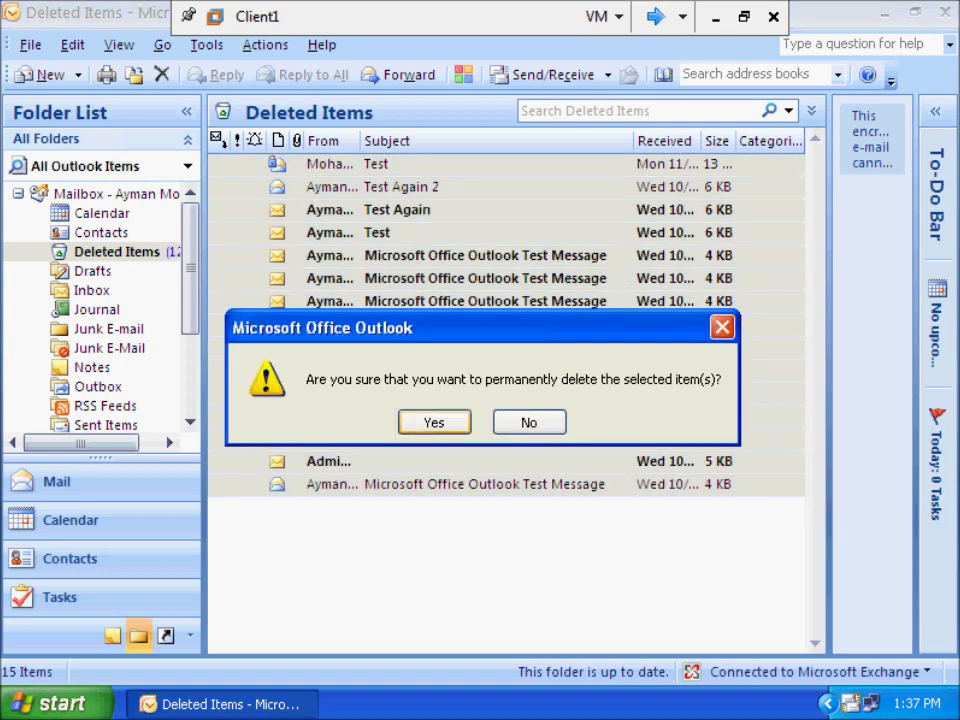
pyautogui.press('Return')
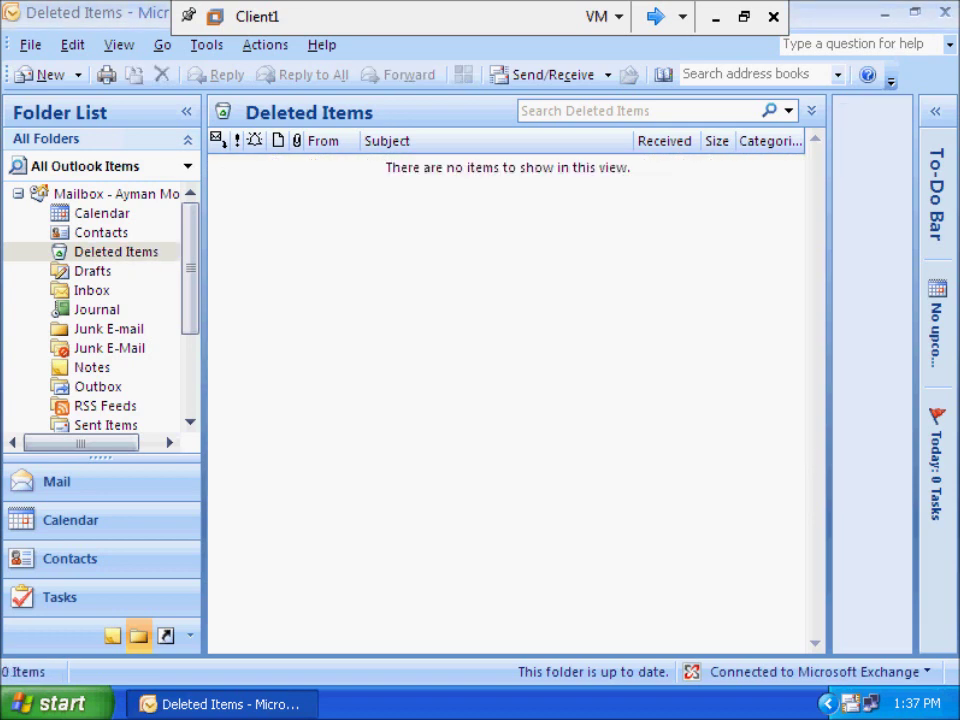
# Review the Sent Items folder and return to the Inbox
pyautogui.click(91, 290)
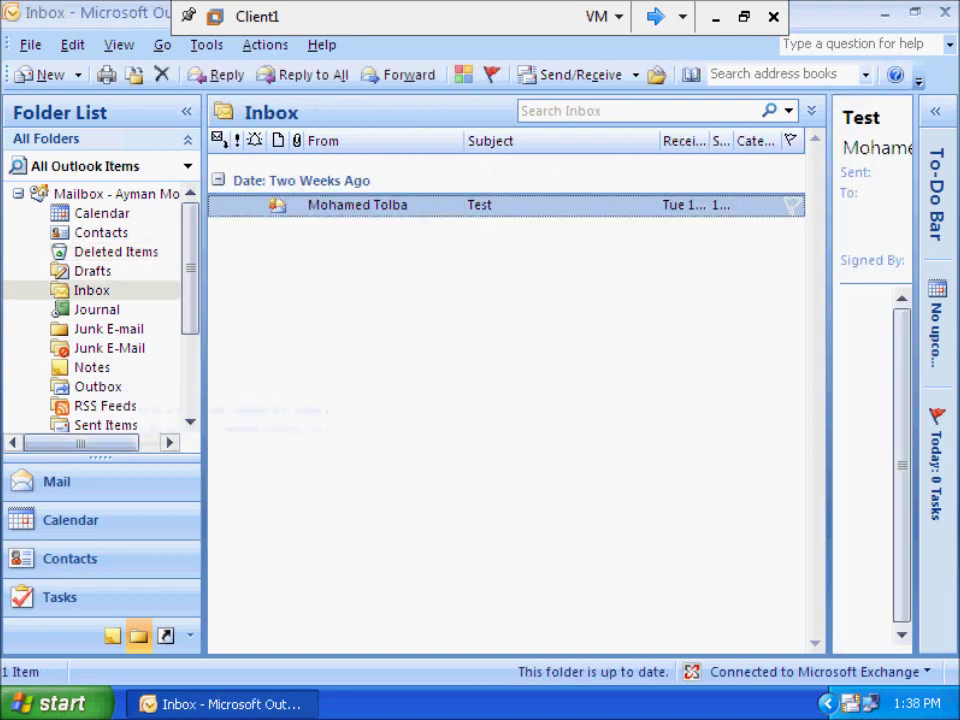
pyautogui.click(105, 425)
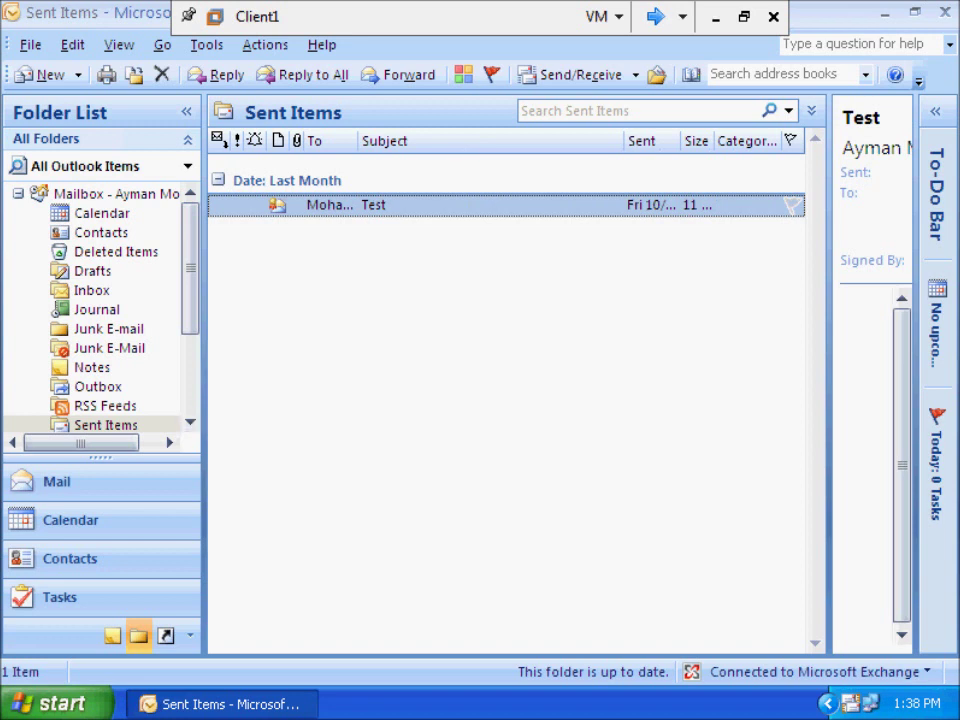
pyautogui.click(91, 290)
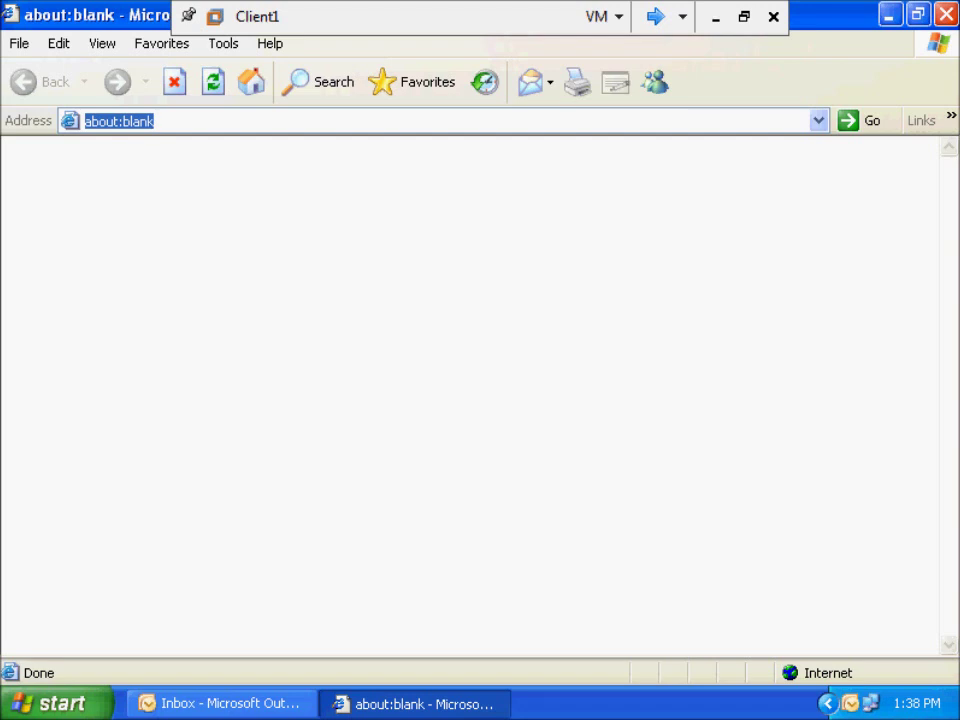
pyautogui.write('https://')
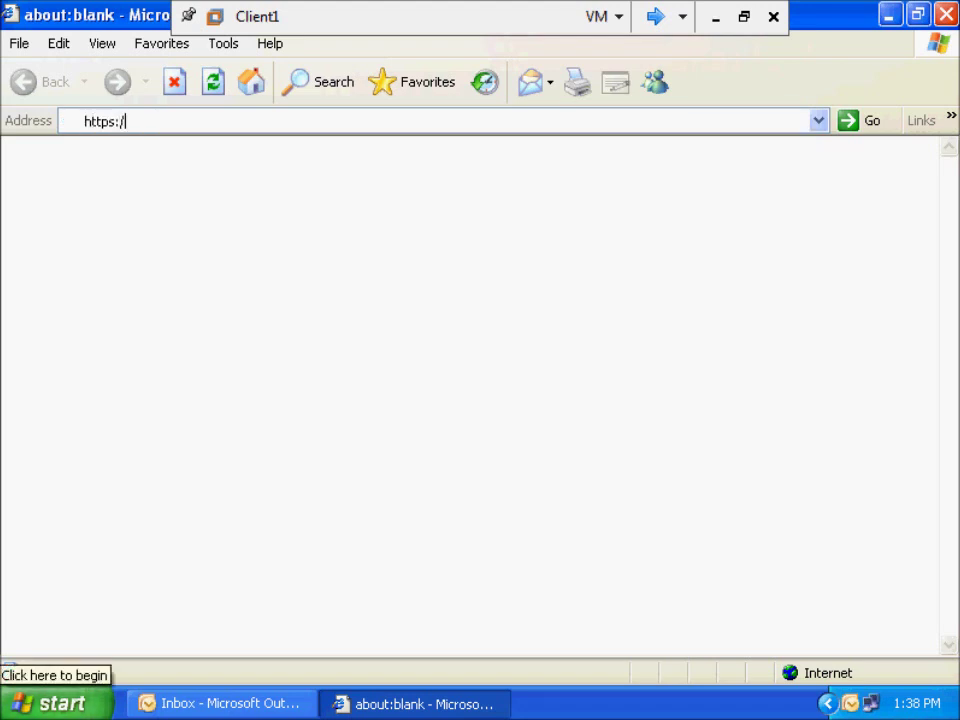
pyautogui.write('owa.a')
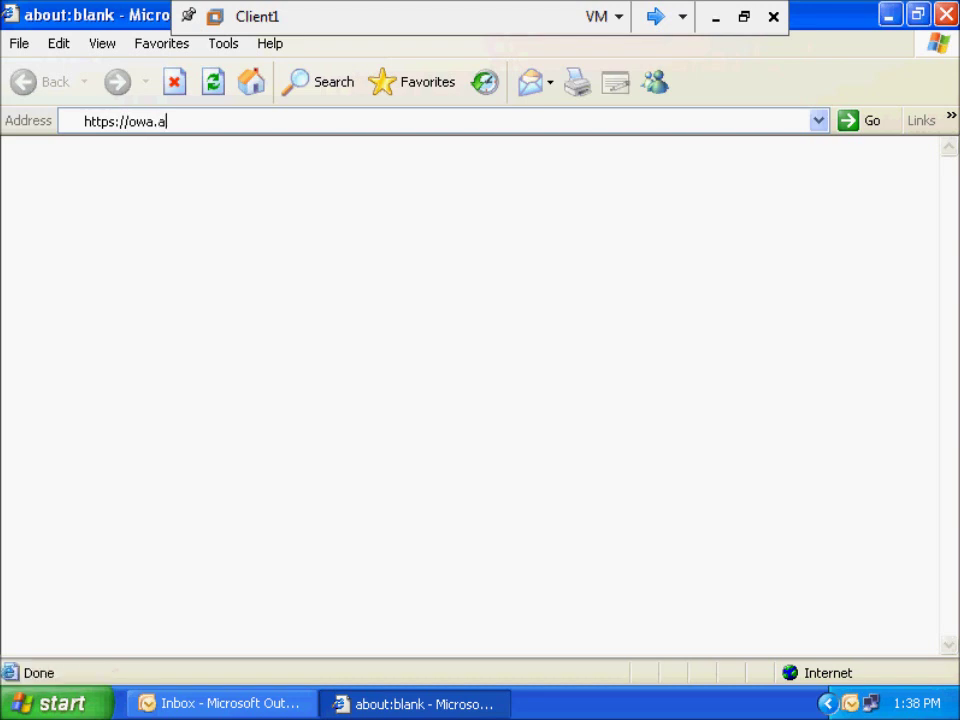
pyautogui.write('bc.local/owa')
pyautogui.press('Return')
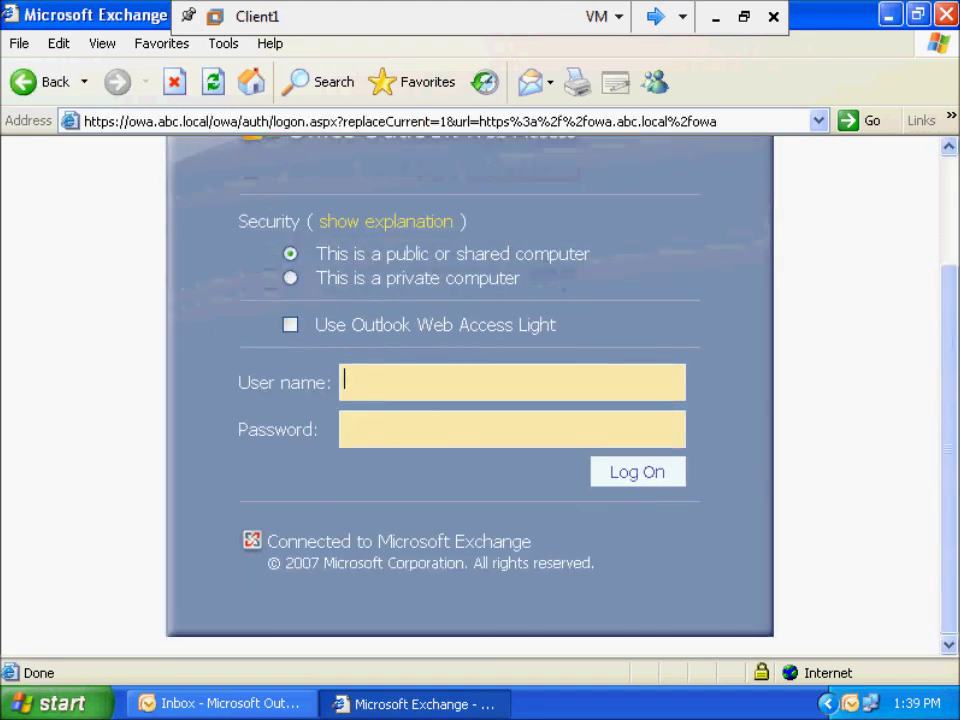
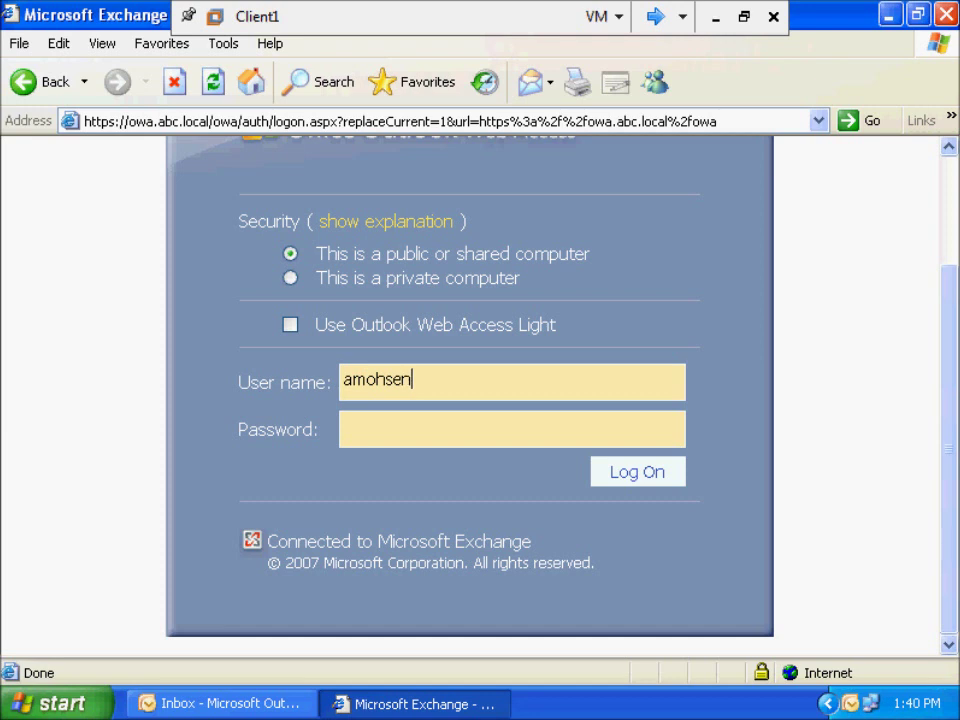
pyautogui.press('Tab')
pyautogui.write('********')
pyautogui.press('Tab')
pyautogui.press('Return')
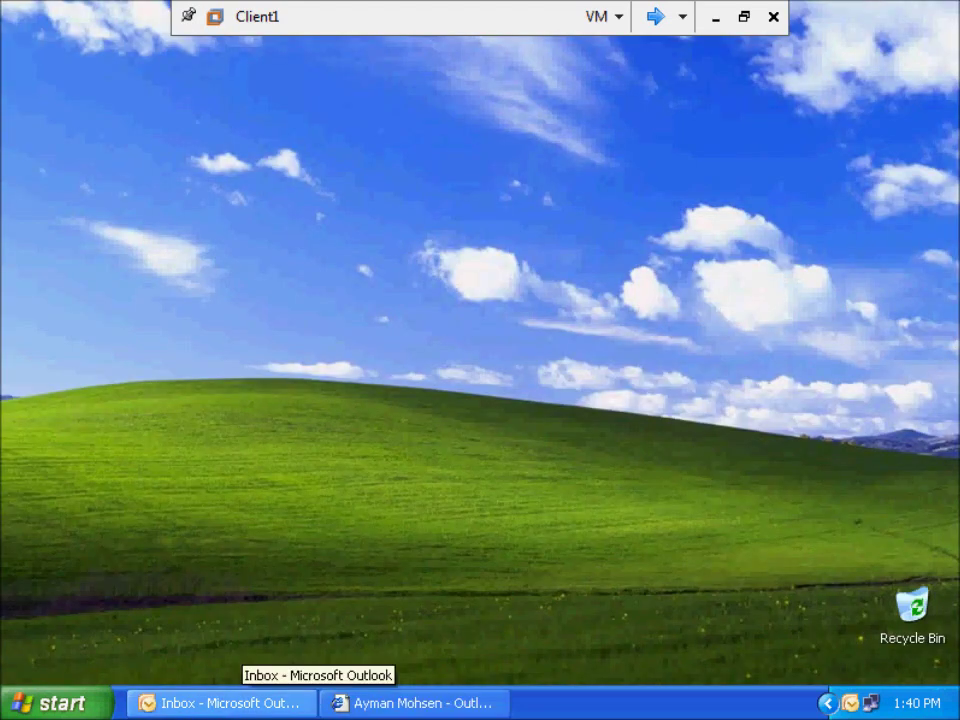
# Close Outlook and open the Mail settings from Control Panel
pyautogui.click(220, 703)
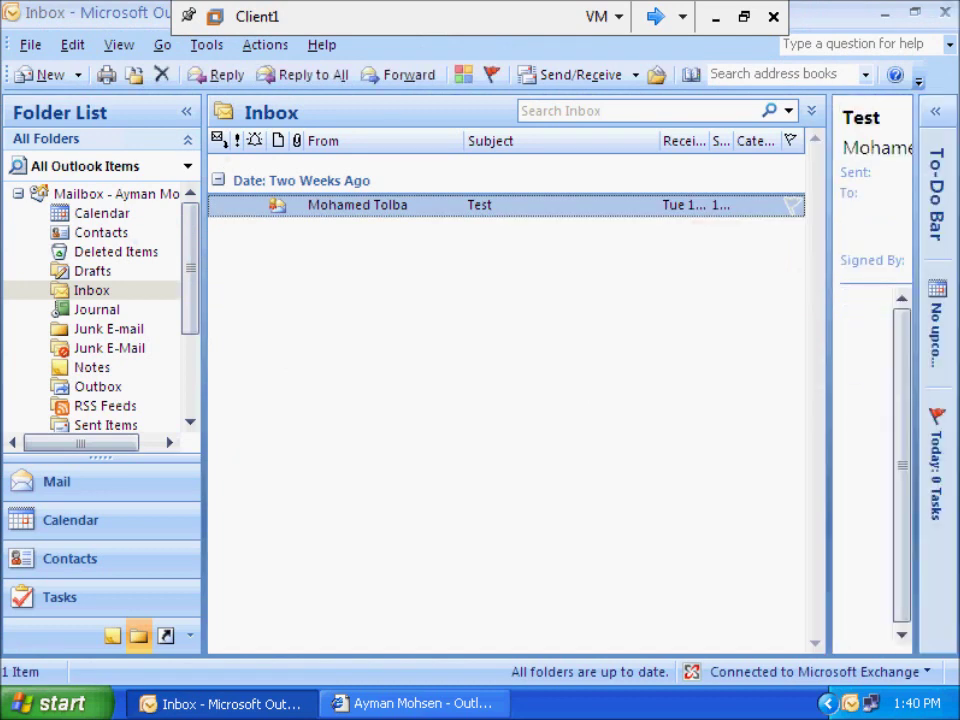
pyautogui.hotkey('alt', 'F4')
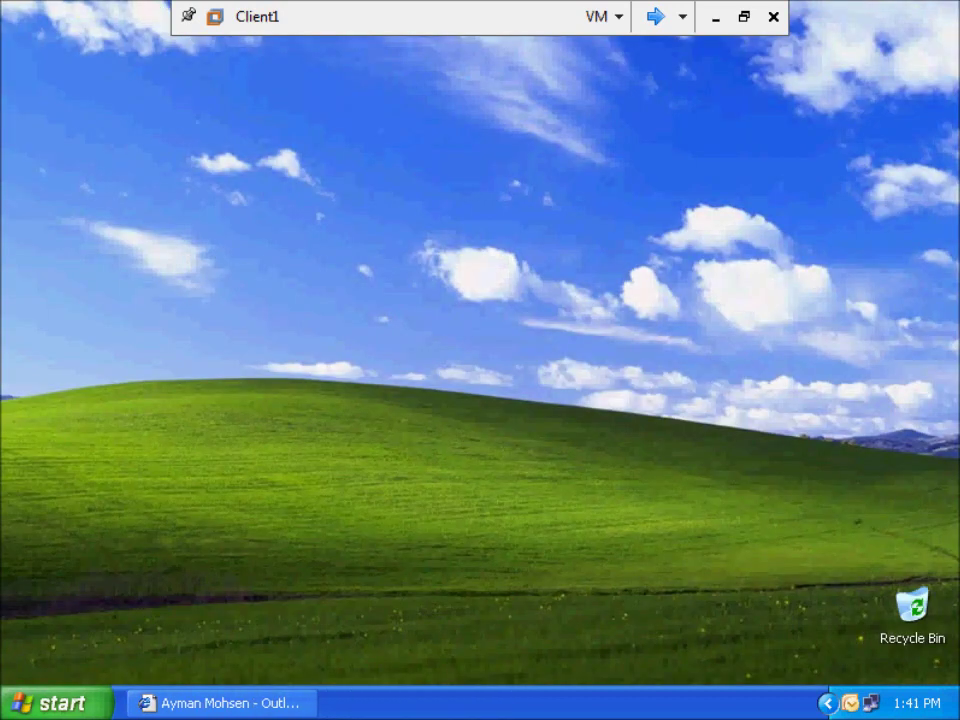
pyautogui.hotkey('ctrl', 'Escape')
pyautogui.press('Up')
pyautogui.press('Up')
pyautogui.press('Right')
pyautogui.press('Up')
pyautogui.press('Up')
pyautogui.press('Up')
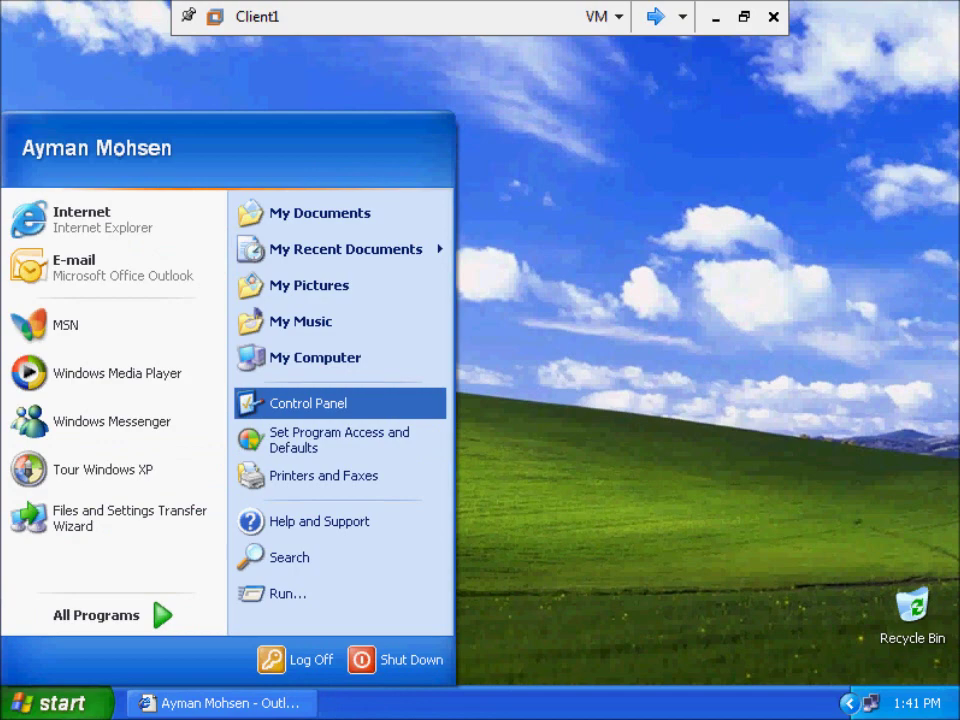
pyautogui.press('Return')
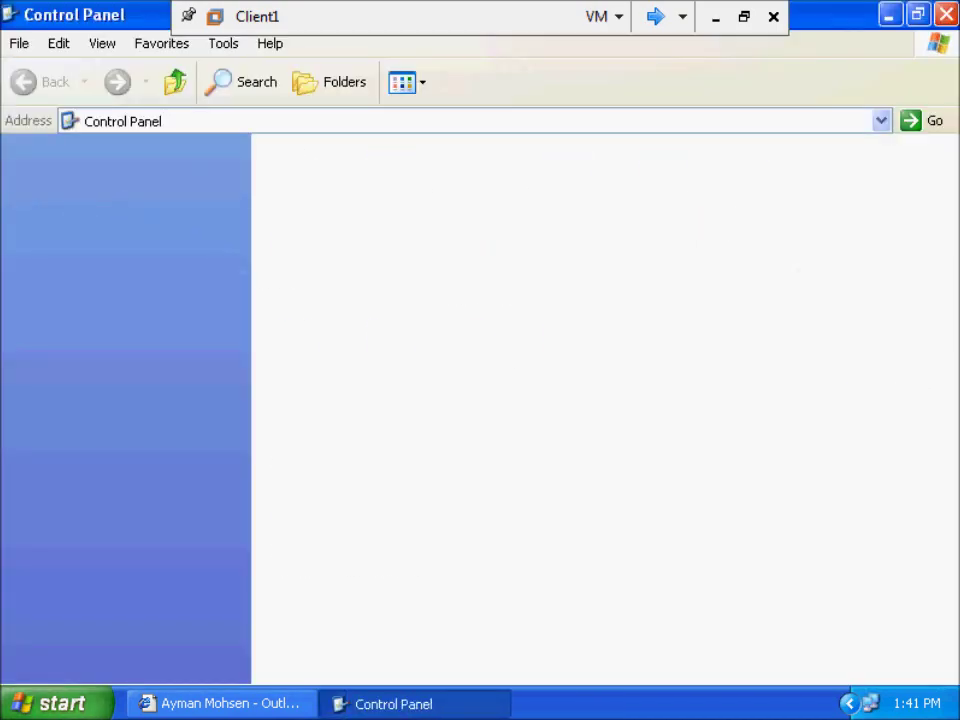
pyautogui.press('m')
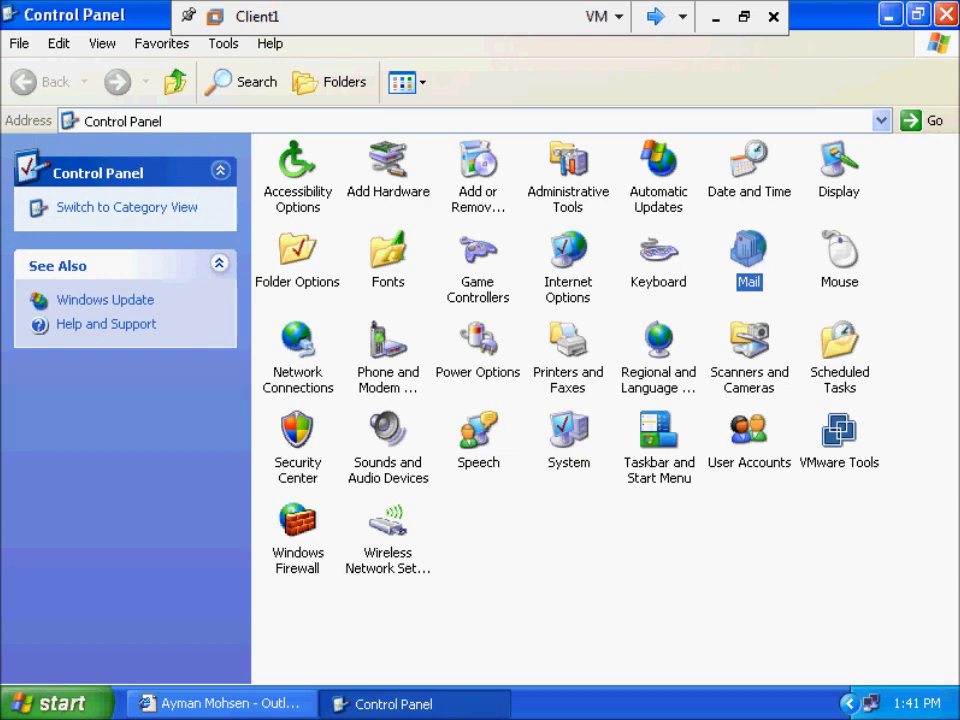
pyautogui.press('Return')
# Add a new profile named after the user with 'POP3', choosing manual server configuration
pyautogui.hotkey('alt', 's')
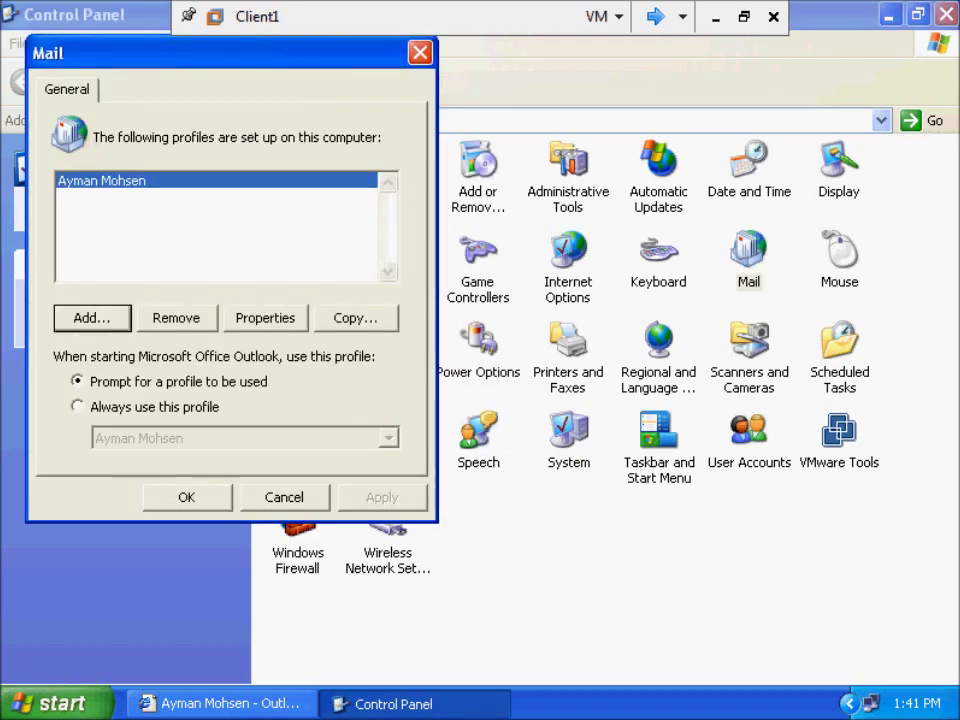
pyautogui.hotkey('alt', 'd')
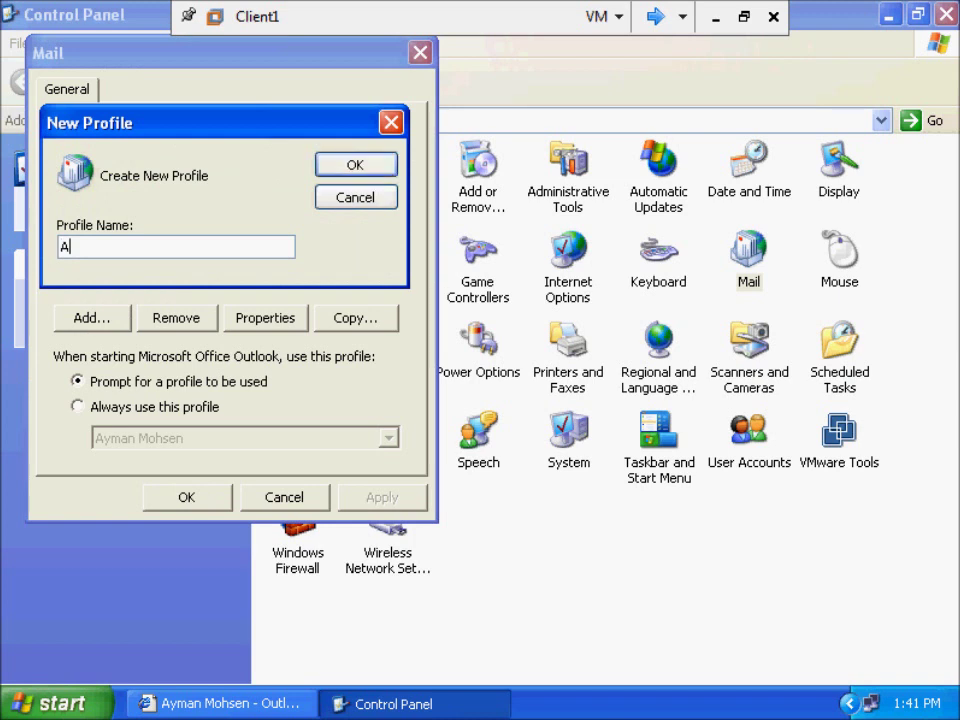
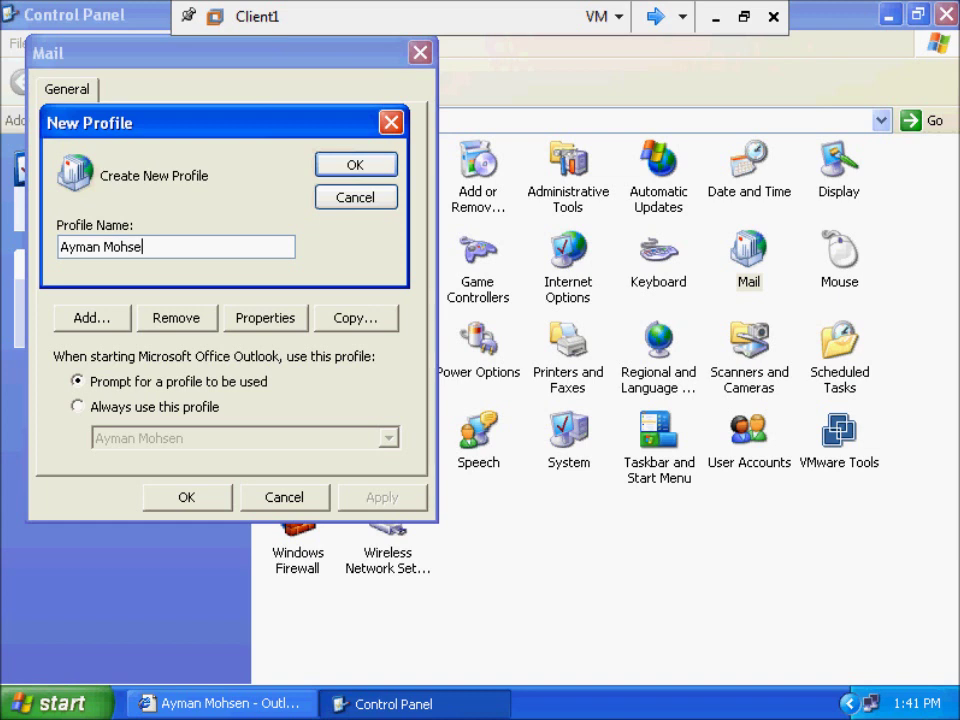
pyautogui.press('Return')
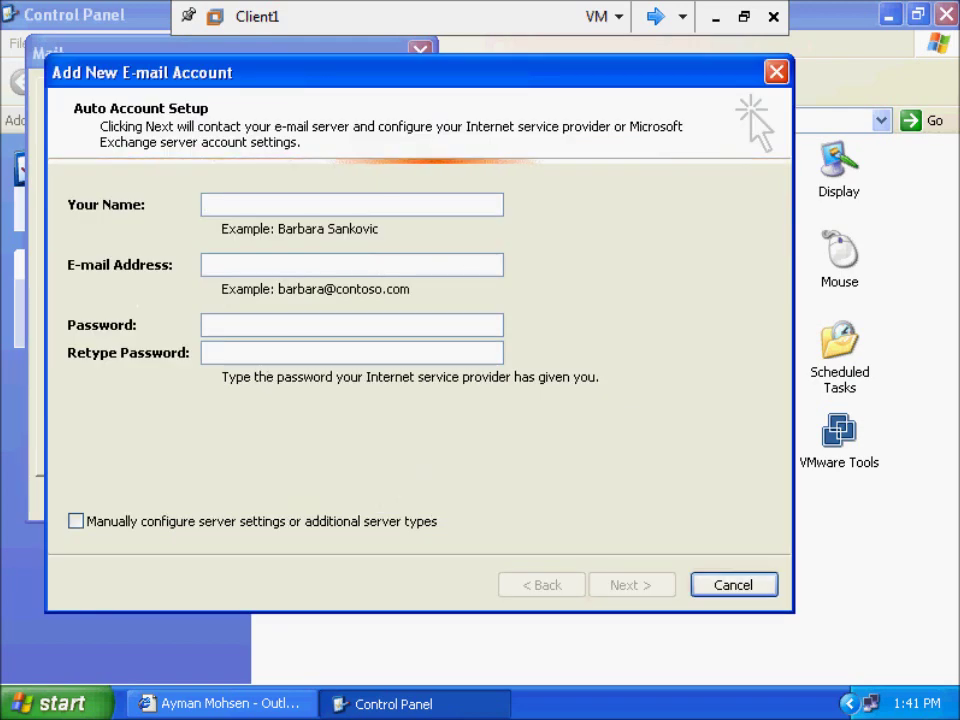
pyautogui.hotkey('alt', 'm')
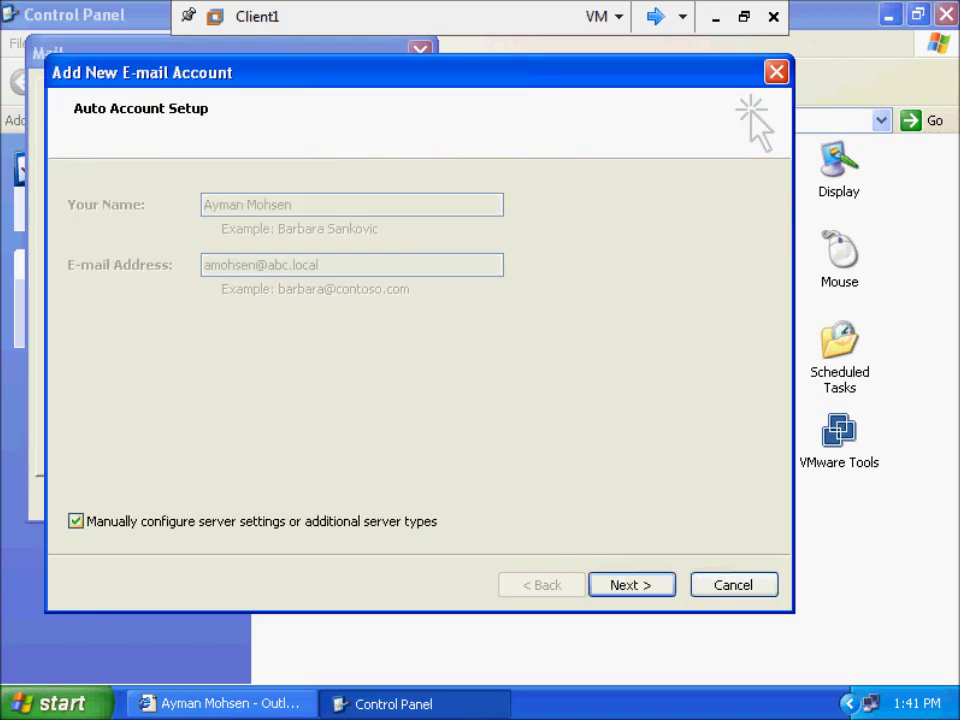
pyautogui.press('Return')
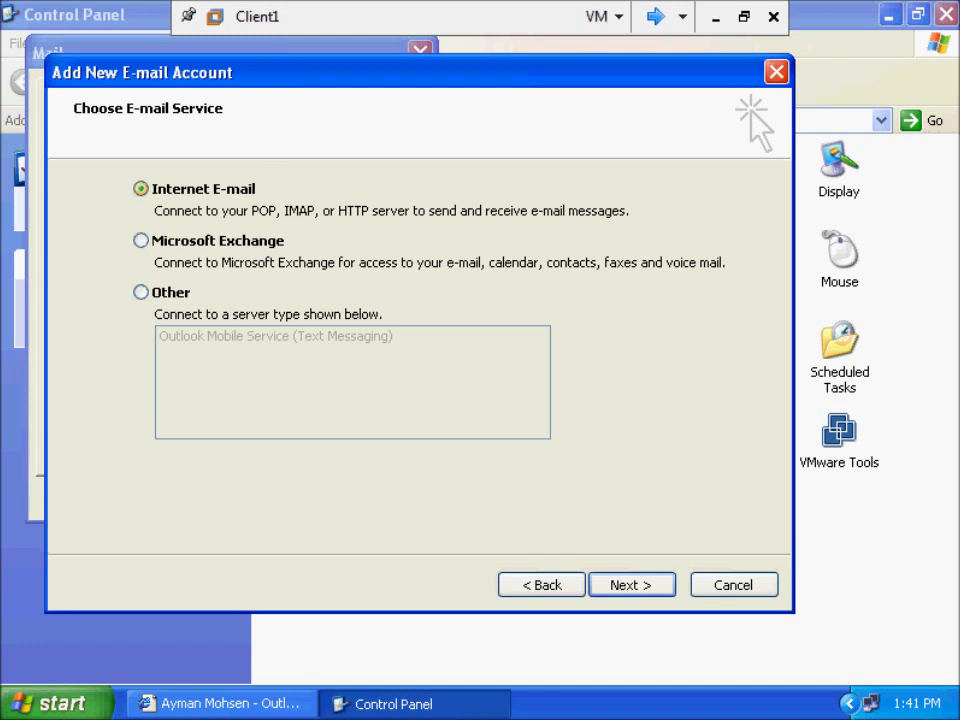
# Enter the user's display name, e-mail address and incoming server mail1.abc.local
pyautogui.press('Return')
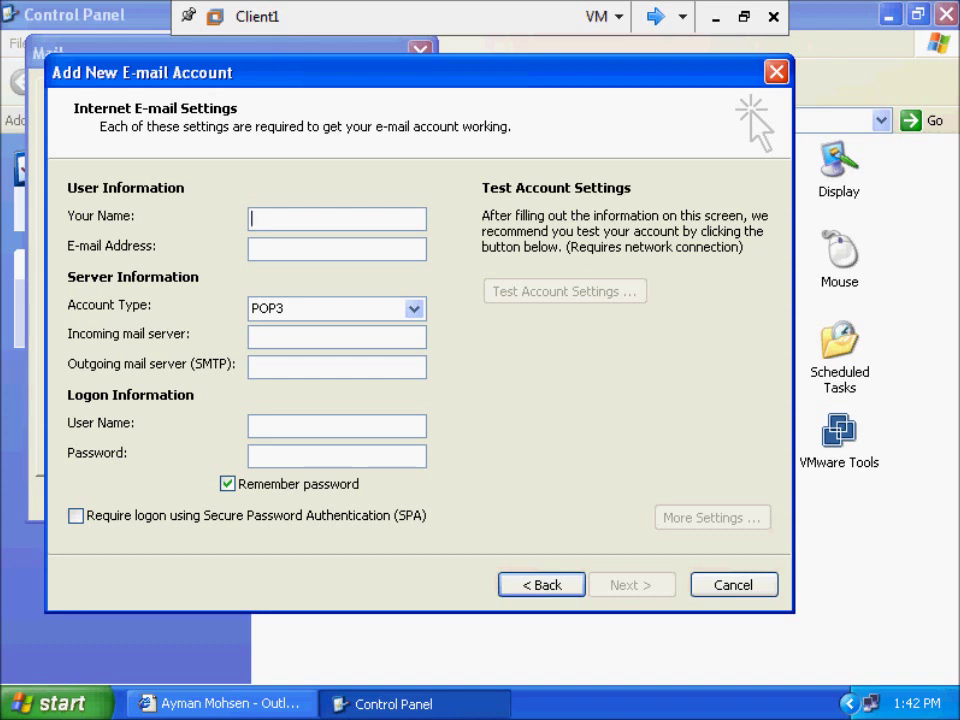
pyautogui.write('Y')
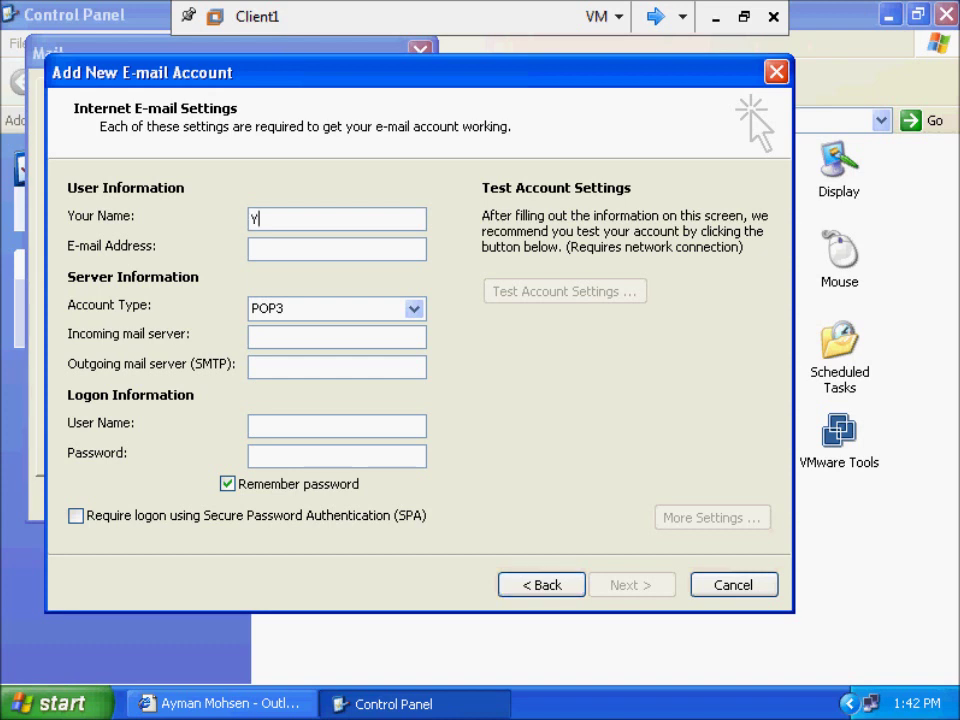
pyautogui.press('BackSpace')
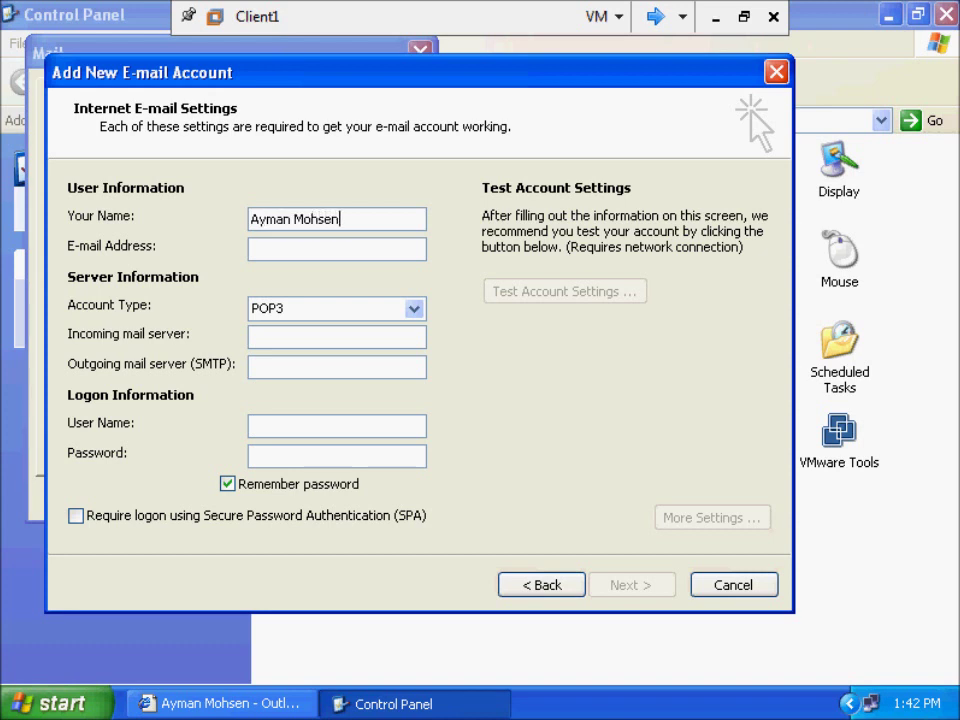
pyautogui.press('Tab')
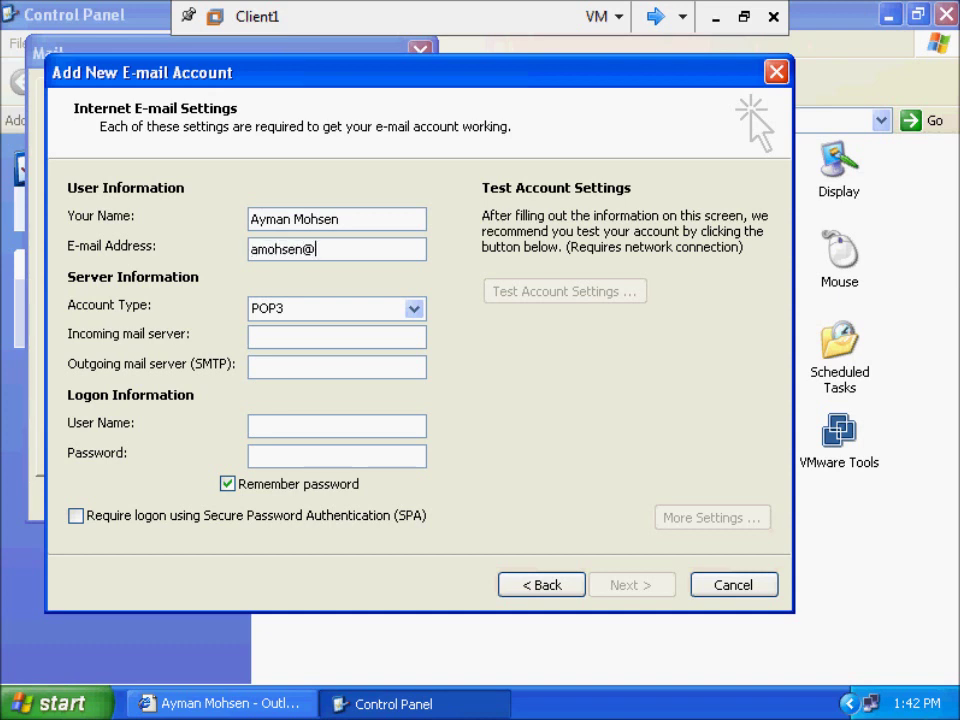
pyautogui.click(337, 337)
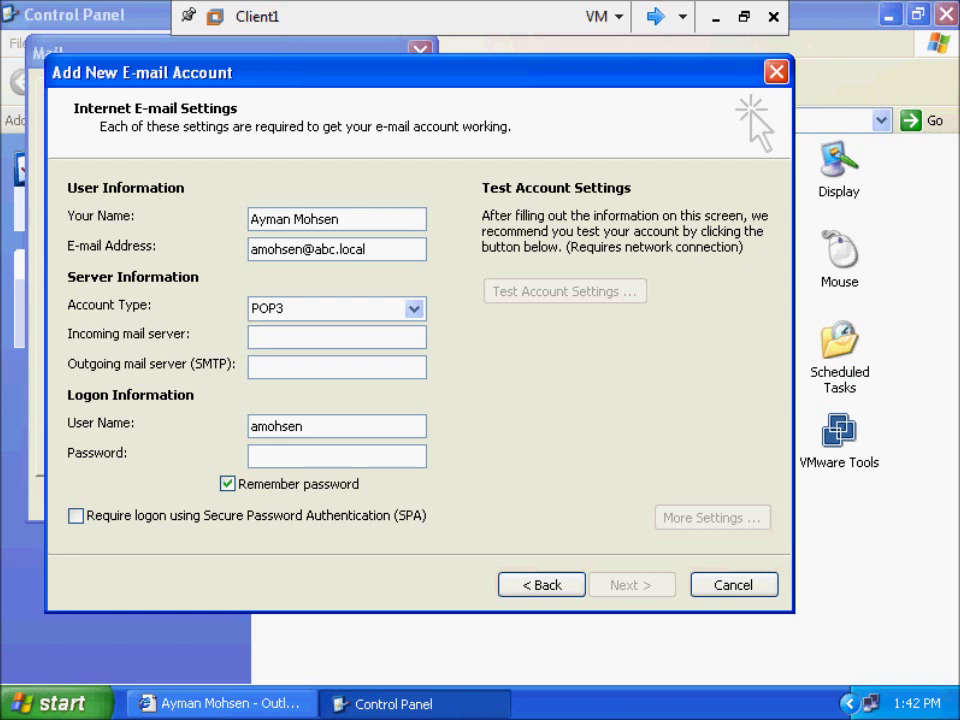
pyautogui.write('mail1.abc.local')
# Copy the incoming server name mail1.abc.local into the Outgoing mail server (SMTP) field
pyautogui.hotkey('shift', 'Left')
pyautogui.hotkey('shift', 'Left')
pyautogui.hotkey('shift', 'Left')
pyautogui.hotkey('shift', 'Left')
pyautogui.hotkey('shift', 'Left')
pyautogui.hotkey('shift', 'Left')
pyautogui.hotkey('shift', 'Left')
pyautogui.hotkey('shift', 'Left')
pyautogui.hotkey('shift', 'Left')
pyautogui.hotkey('shift', 'Left')
pyautogui.hotkey('shift', 'Left')
pyautogui.hotkey('shift', 'Left')
pyautogui.hotkey('shift', 'Left')
pyautogui.hotkey('shift', 'Left')
pyautogui.hotkey('shift', 'Left')
pyautogui.hotkey('ctrl', 'c')
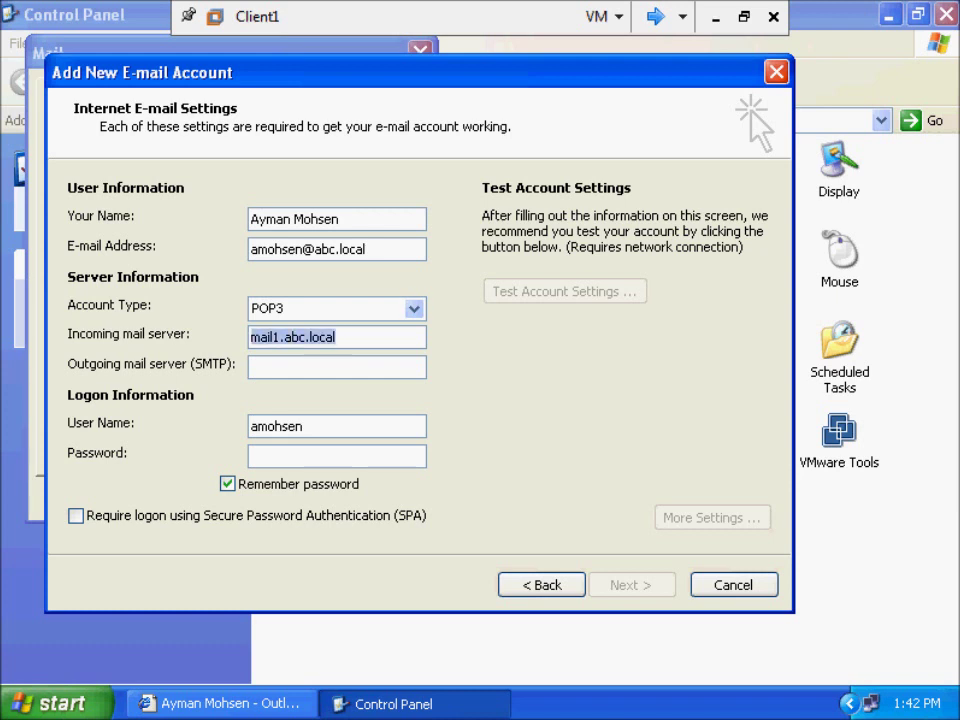
pyautogui.press('Tab')
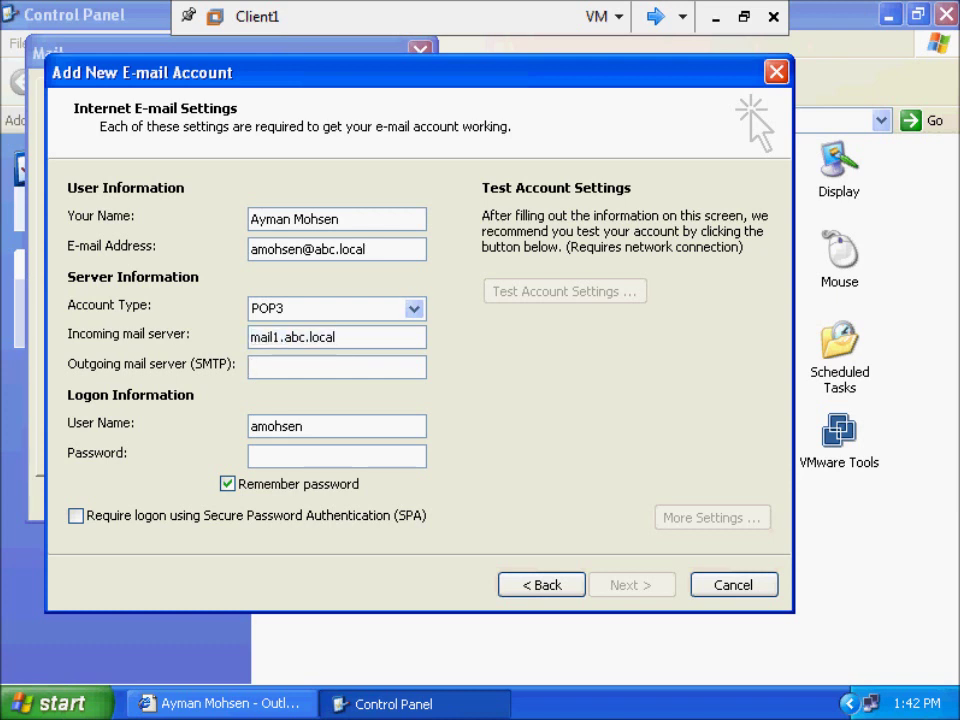
pyautogui.hotkey('ctrl', 'v')
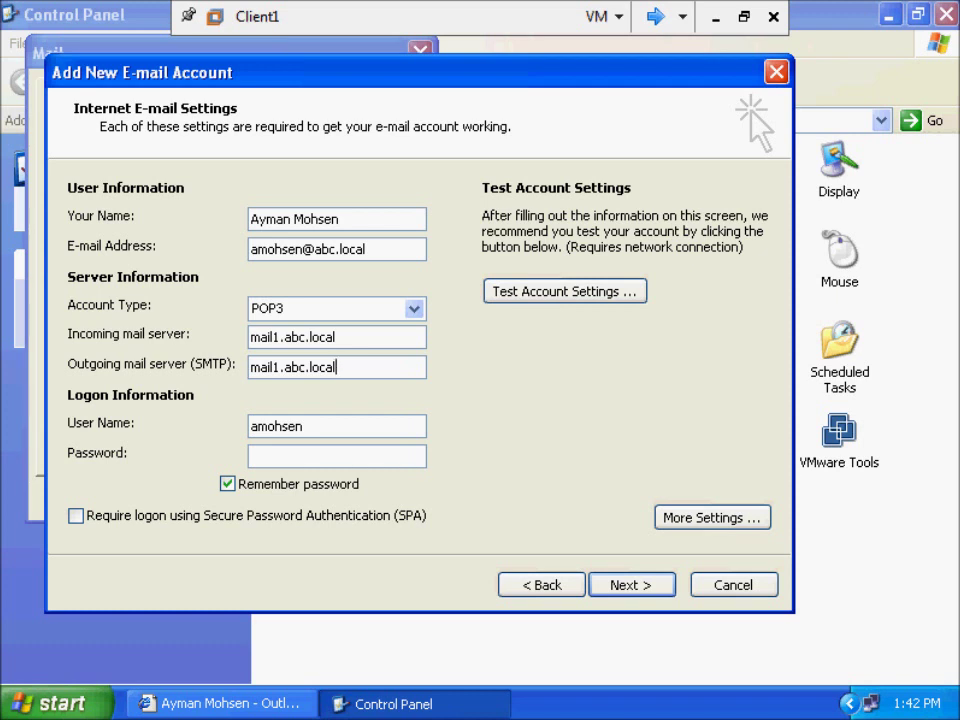
pyautogui.hotkey('shift', 'Tab')
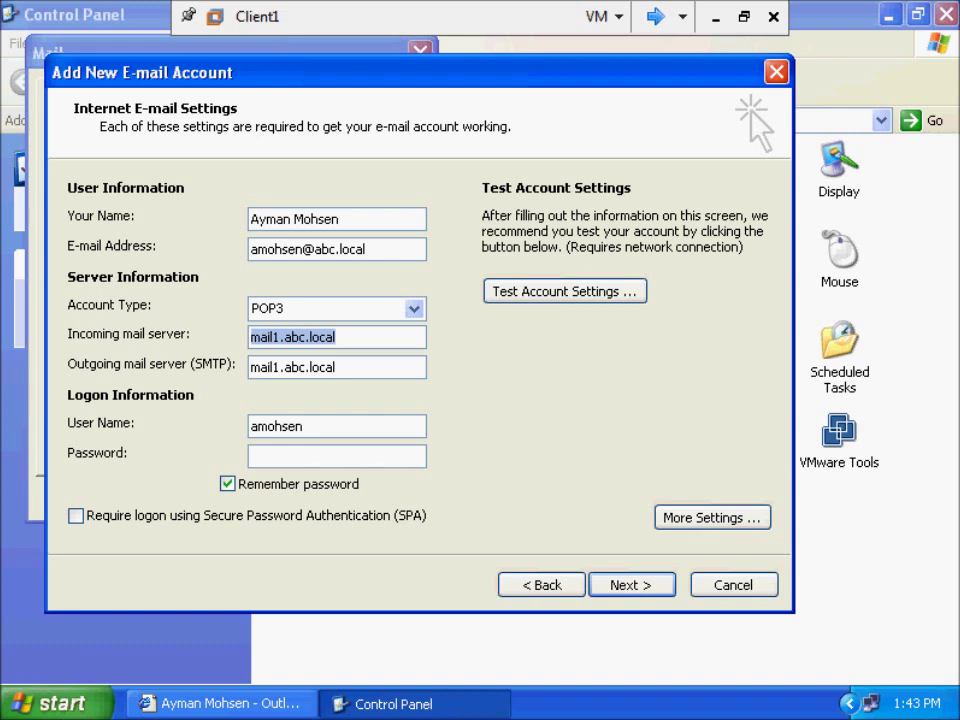
# Enter the account password and bring up the account's More Settings
pyautogui.click(337, 456)
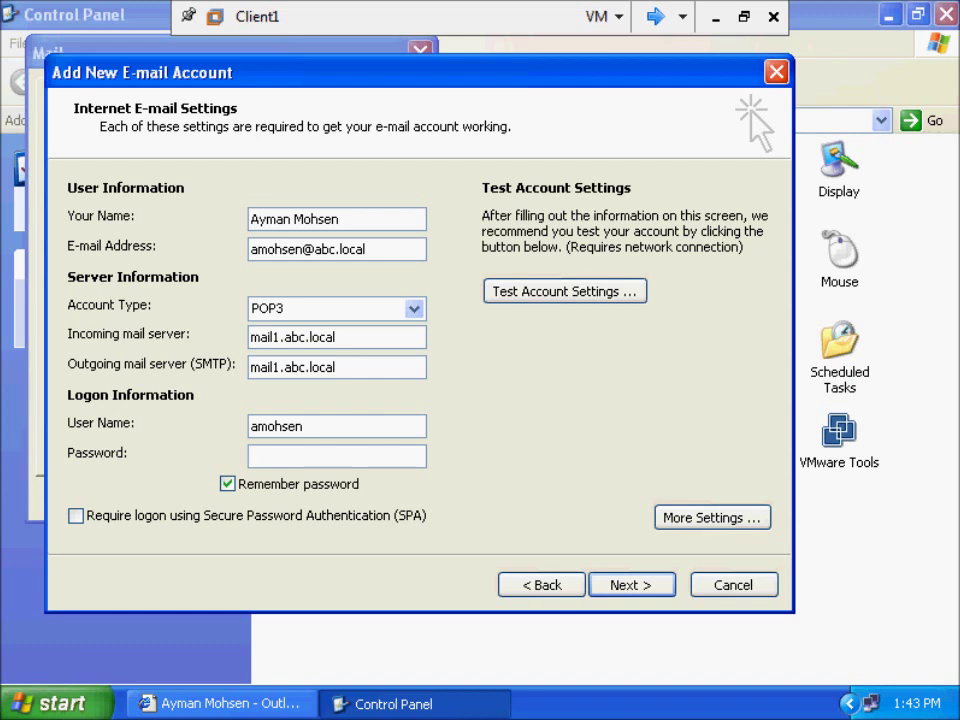
pyautogui.write('*********')
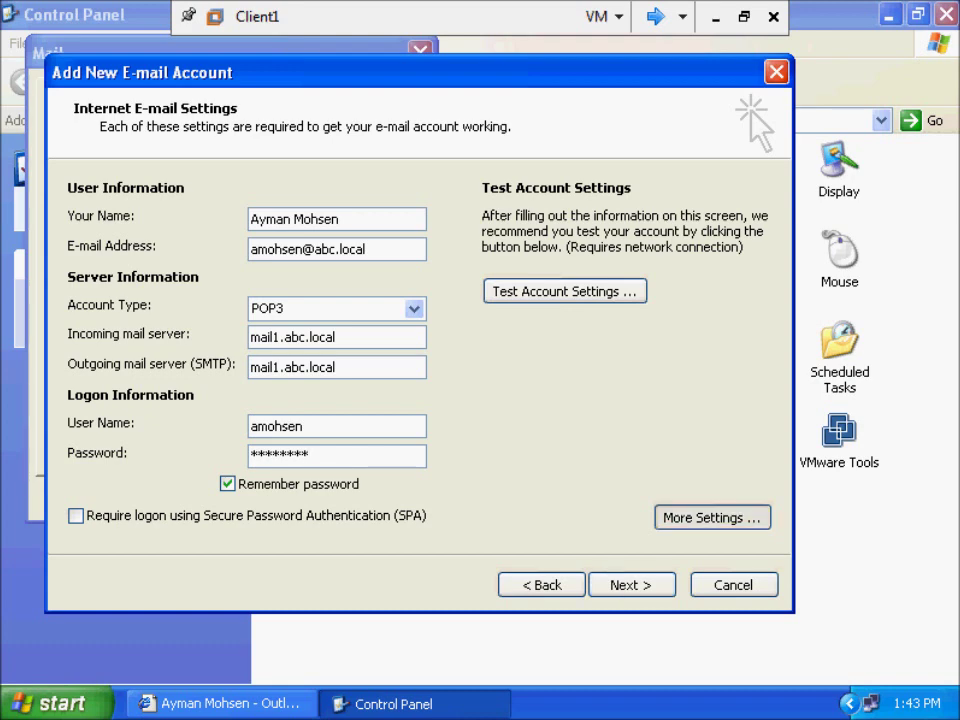
pyautogui.click(712, 517)
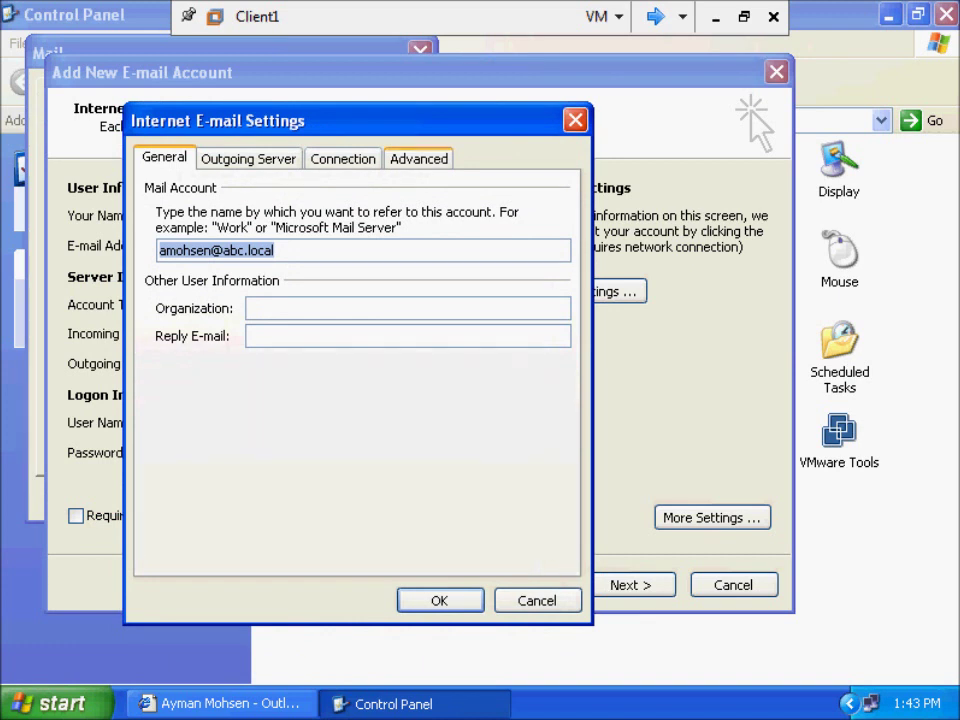
# Switch Internet E-mail Settings to Advanced, showing POP3 port 110 and SMTP port 25
pyautogui.hotkey('ctrl', 'shift', 'Tab')
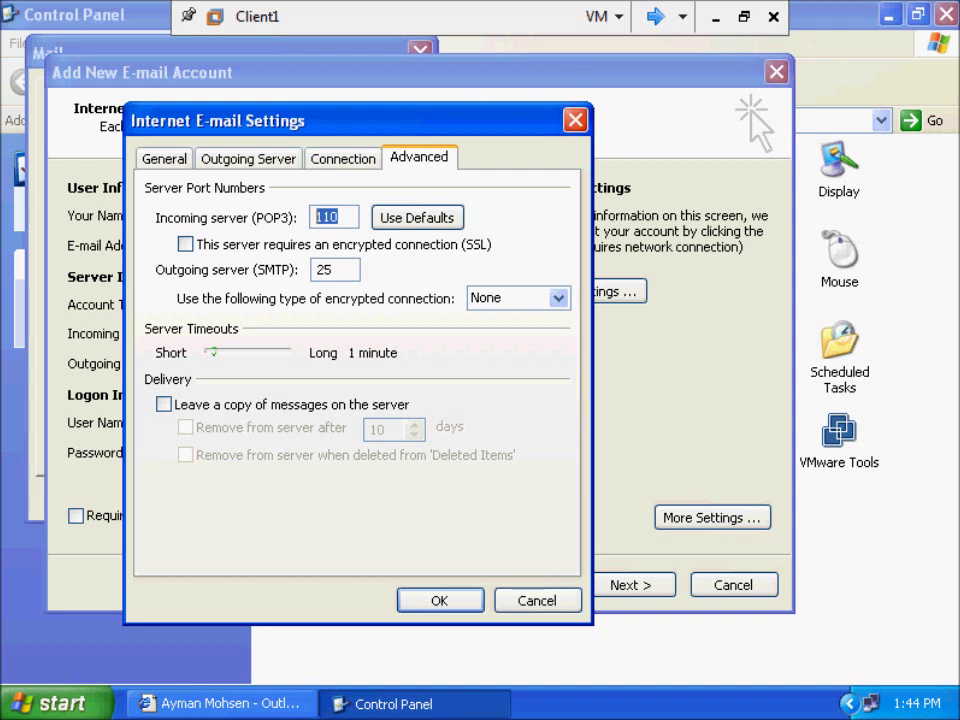
# Tick Leave a copy of messages on the server and Remove from server after
pyautogui.click(164, 404)
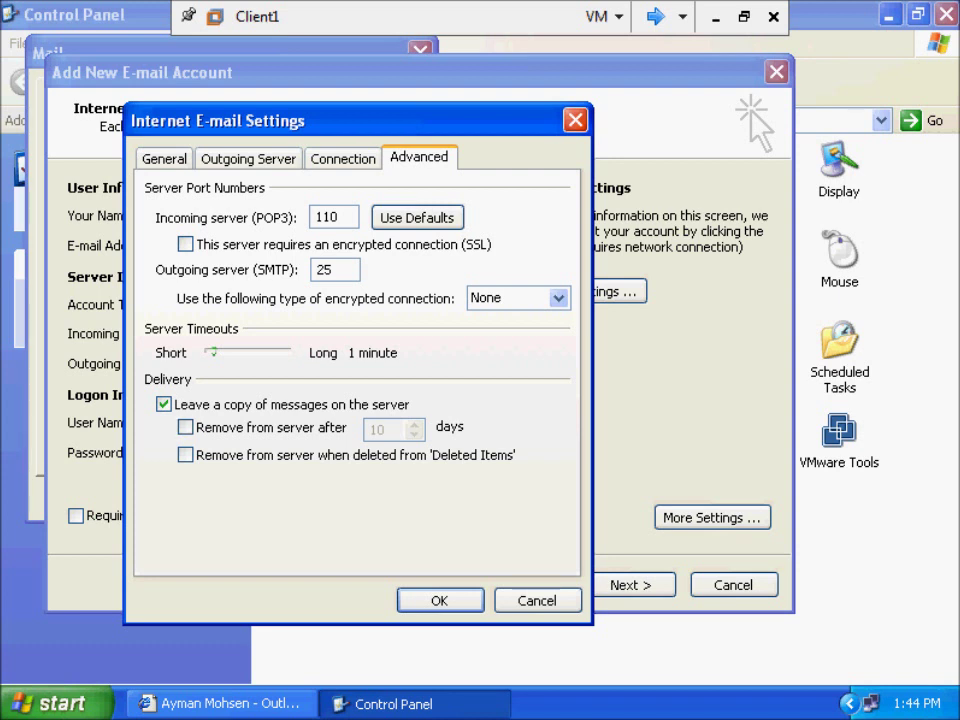
pyautogui.hotkey('alt', 'r')
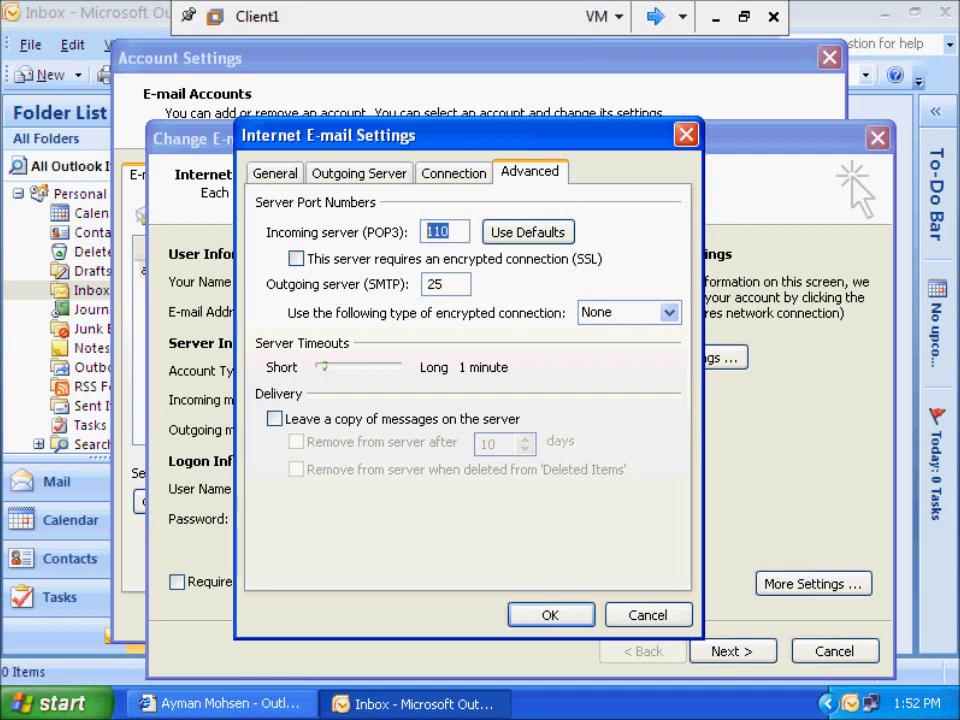
# Adjust the incoming SSL option, confirm More Settings, pass the account test, and reach the final wizard page
pyautogui.click(296, 258)
pyautogui.press('Return')
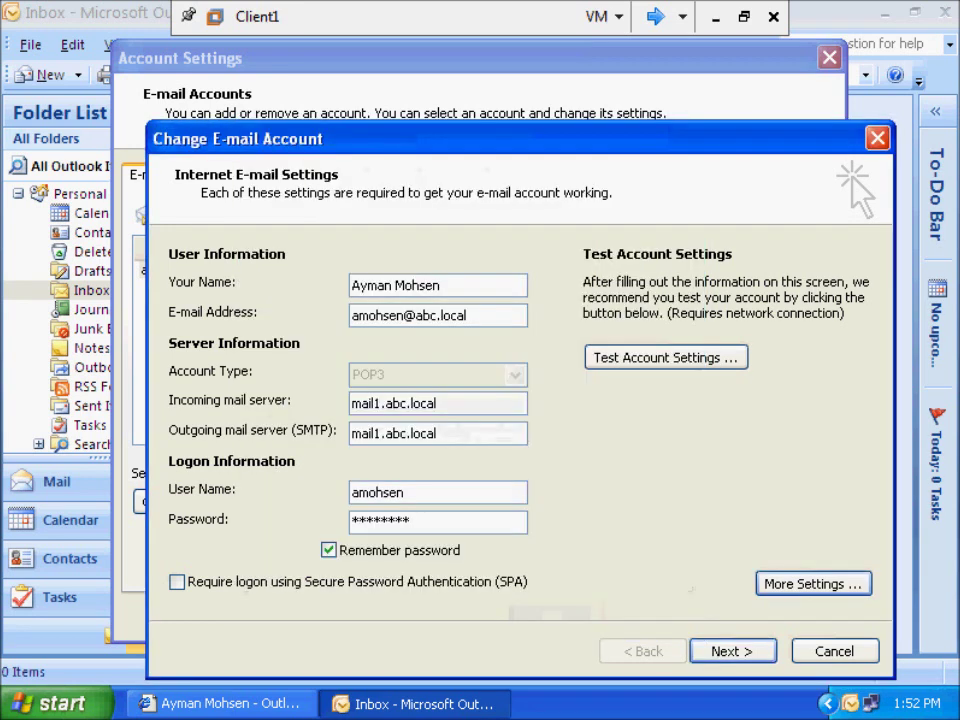
pyautogui.hotkey('alt', 't')
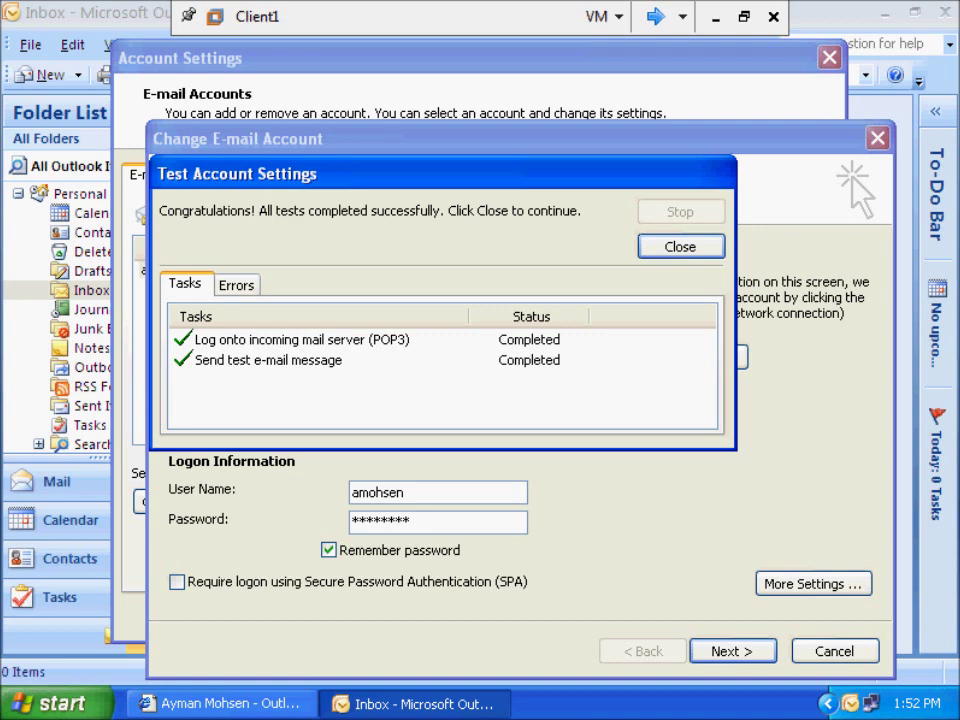
pyautogui.press('Return')
pyautogui.press('Return')
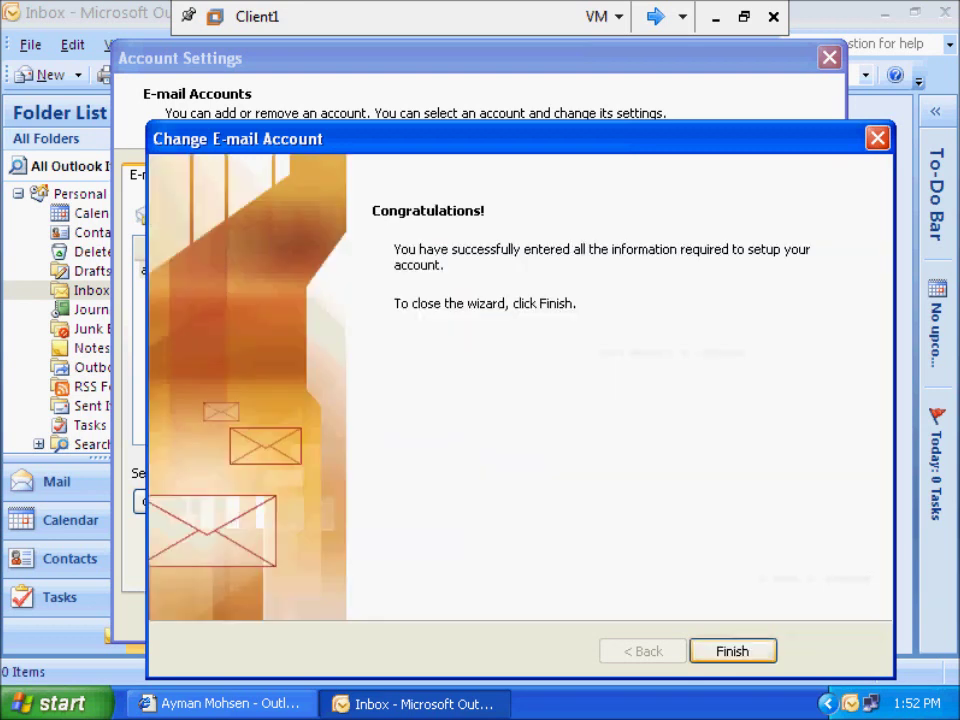
pyautogui.press('Return')
pyautogui.press('Return')
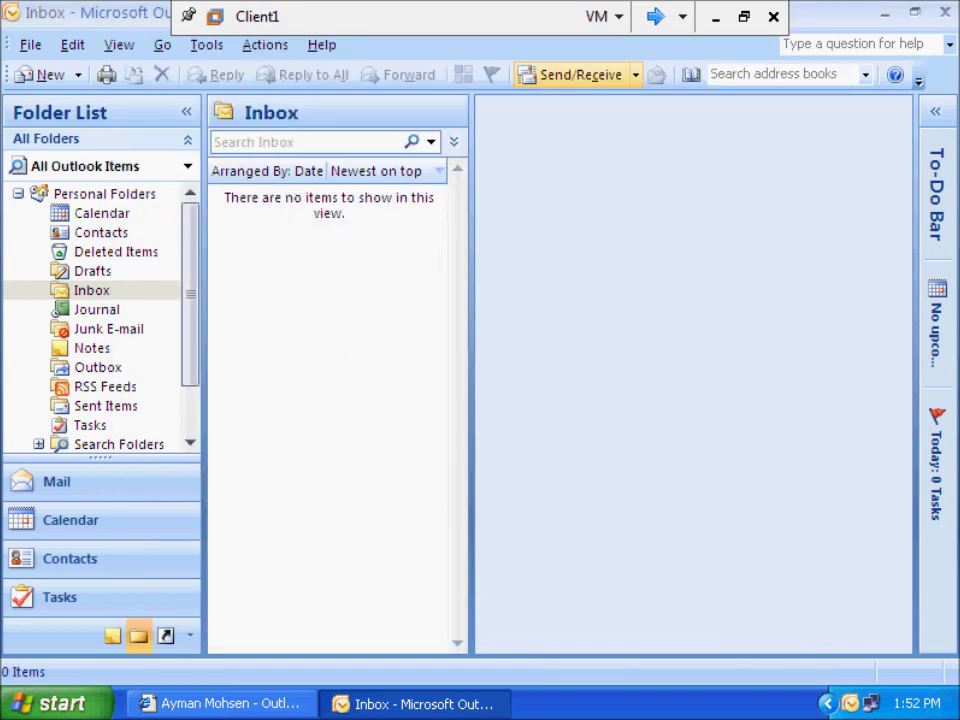
# Send/Receive to download the test message and compare it with the web mail inbox
pyautogui.click(575, 75)
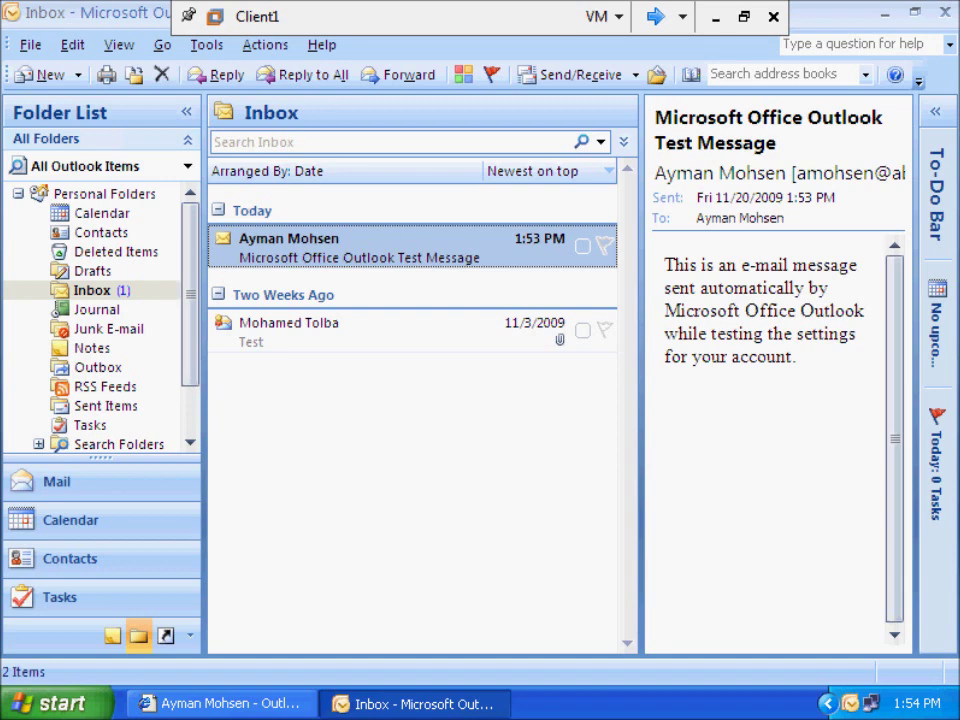
pyautogui.hotkey('alt', 'Tab')
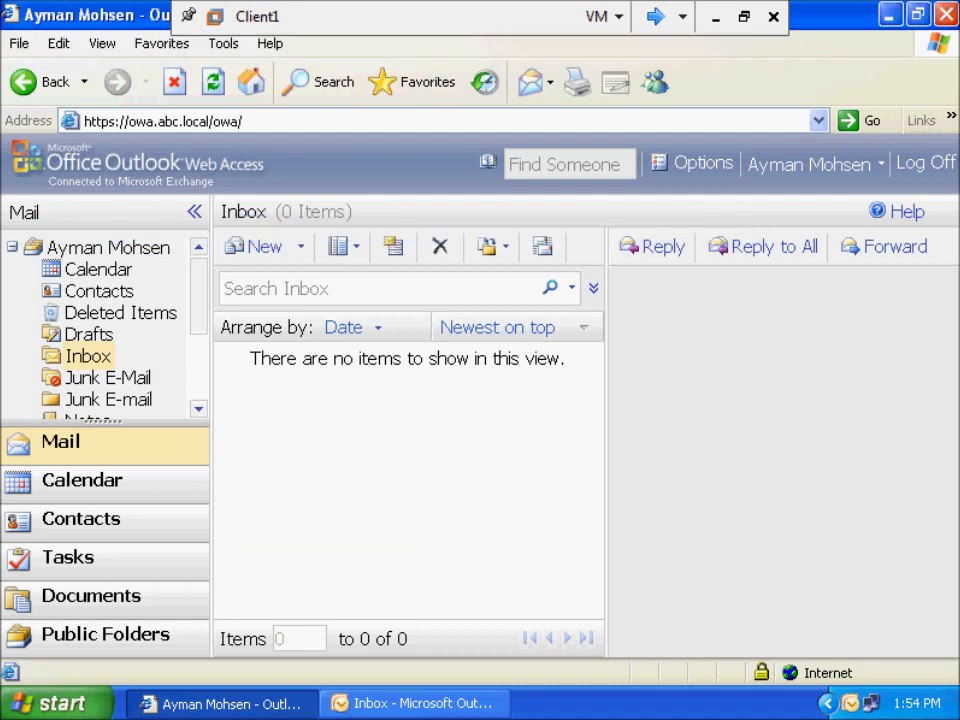
pyautogui.hotkey('alt', 'Tab')
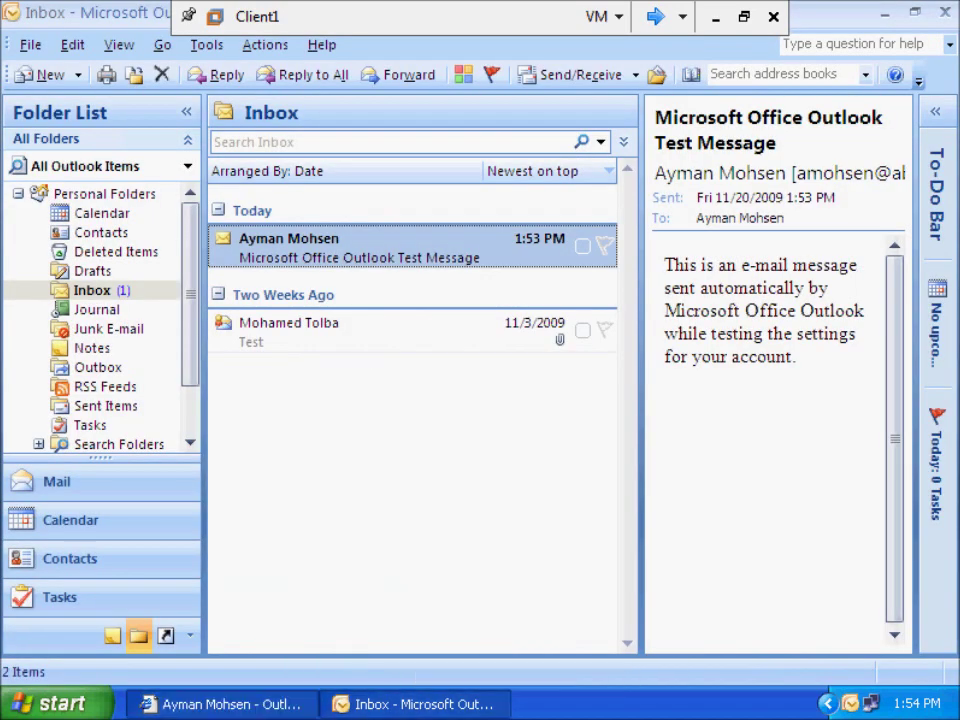
pyautogui.hotkey('alt', 'Tab')
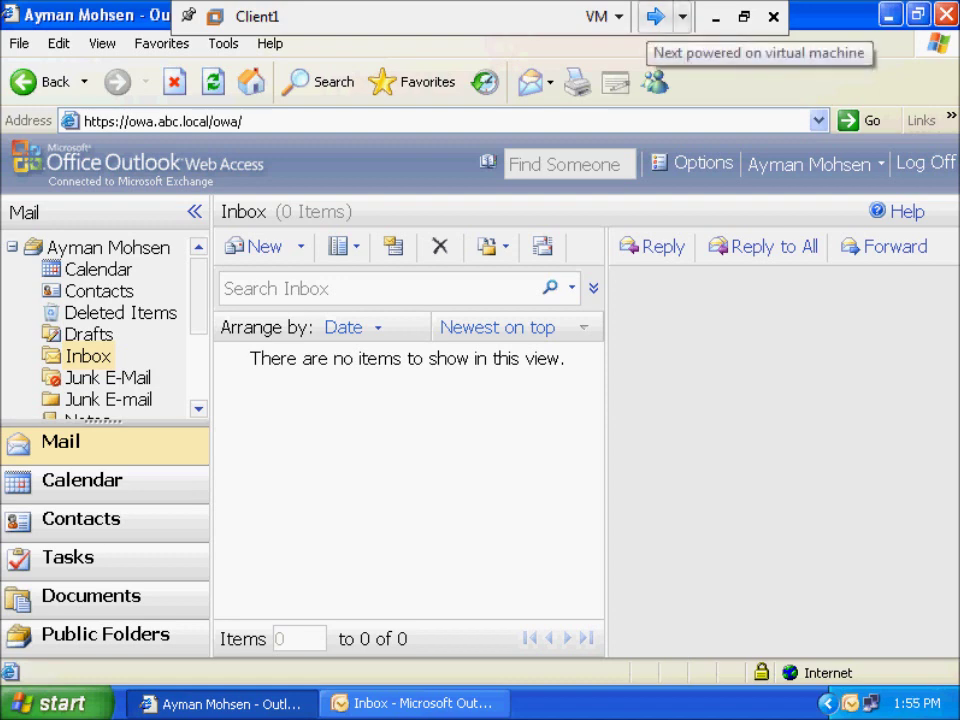
# Return to Outlook, then minimise to the desktop and bring up the Start menu
pyautogui.click(658, 14)
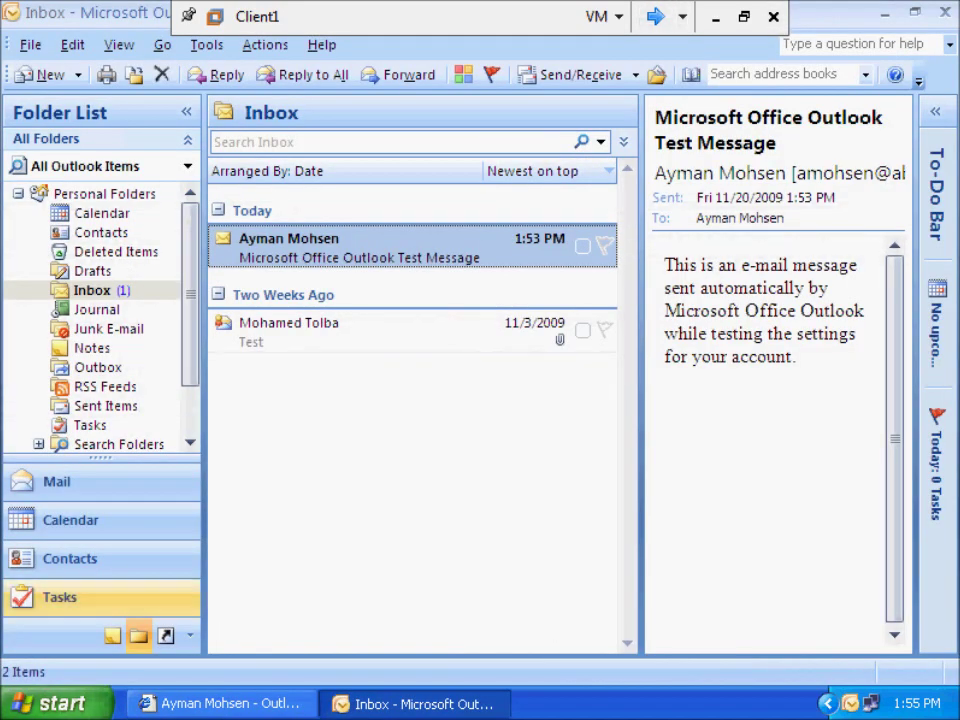
pyautogui.press('super+d')
pyautogui.press('super')
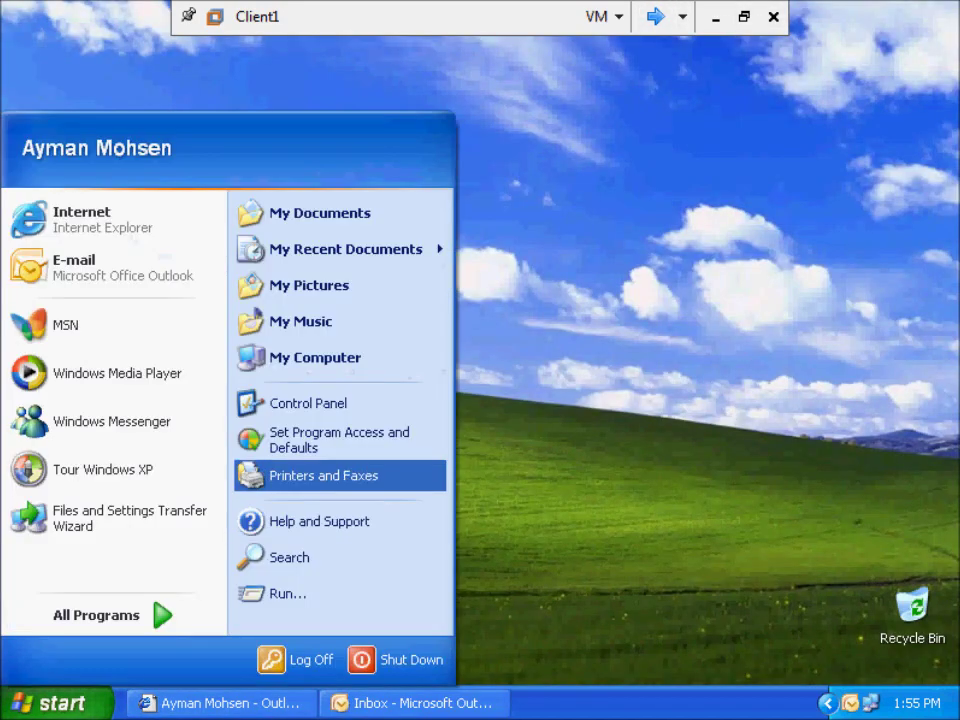
# Browse to C:\Documents and Settings\<user>\Local Settings\Application Data\Microsoft\Outlook and select Outlook.pst
pyautogui.click(315, 357)
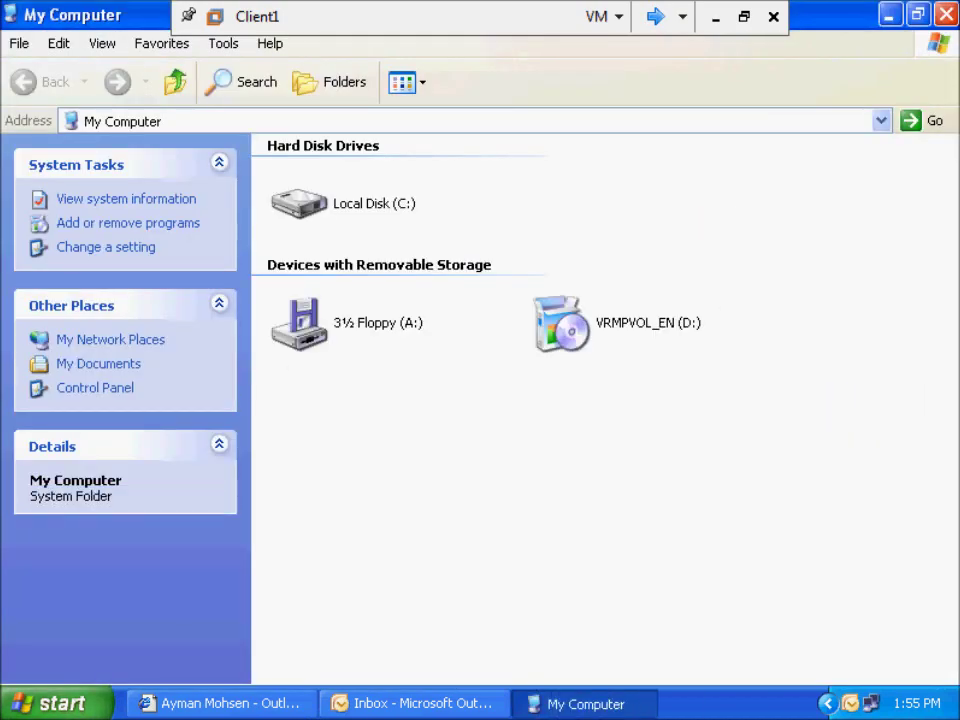
pyautogui.doubleClick(300, 203)
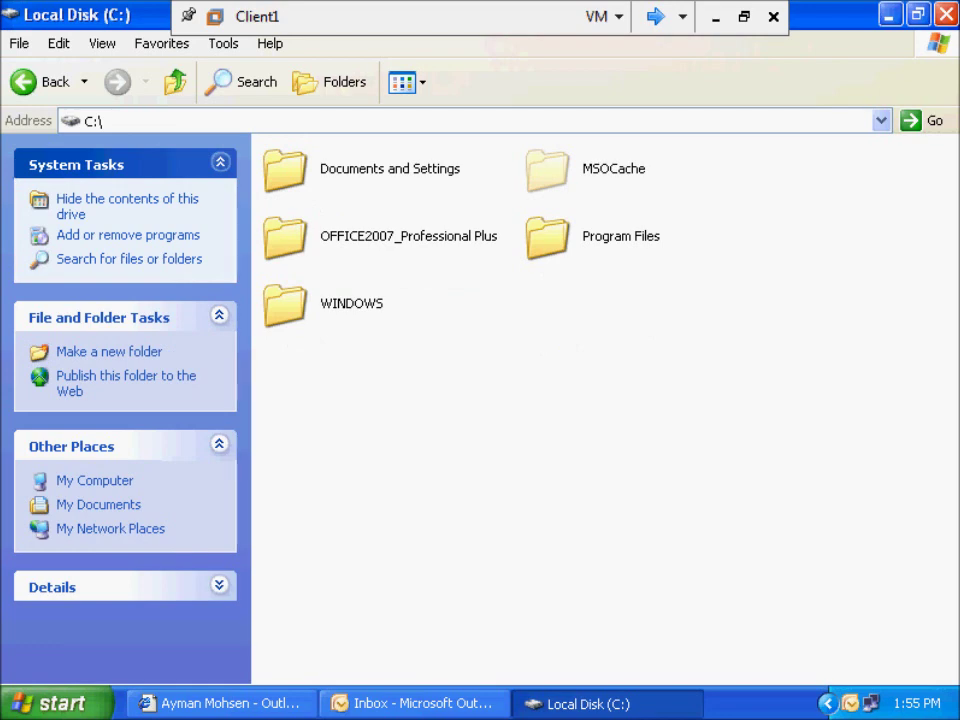
pyautogui.doubleClick(285, 170)
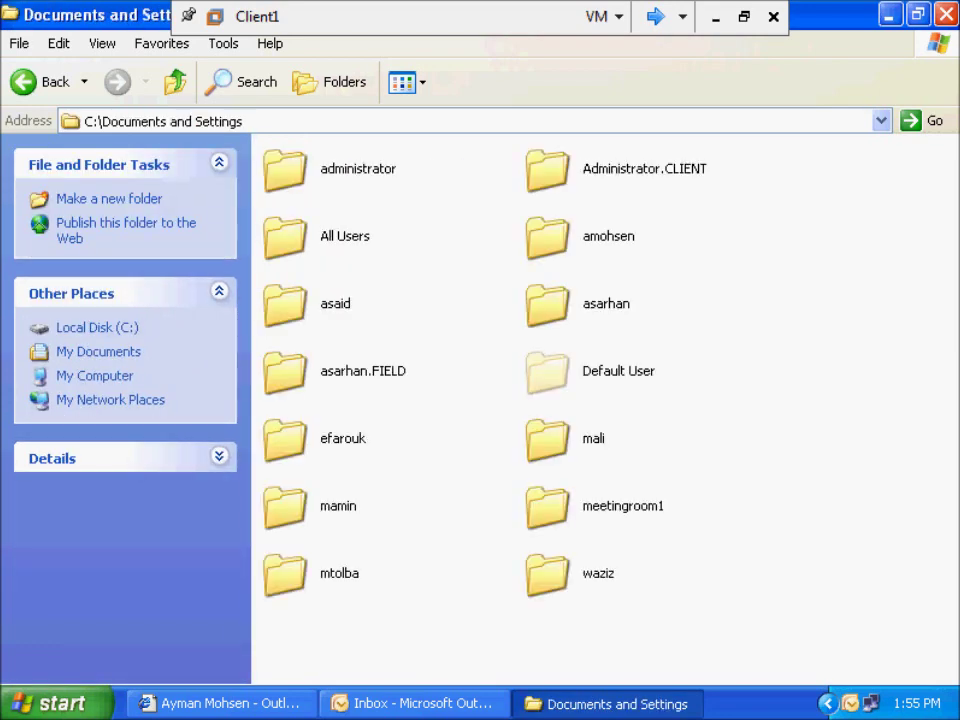
pyautogui.doubleClick(547, 236)
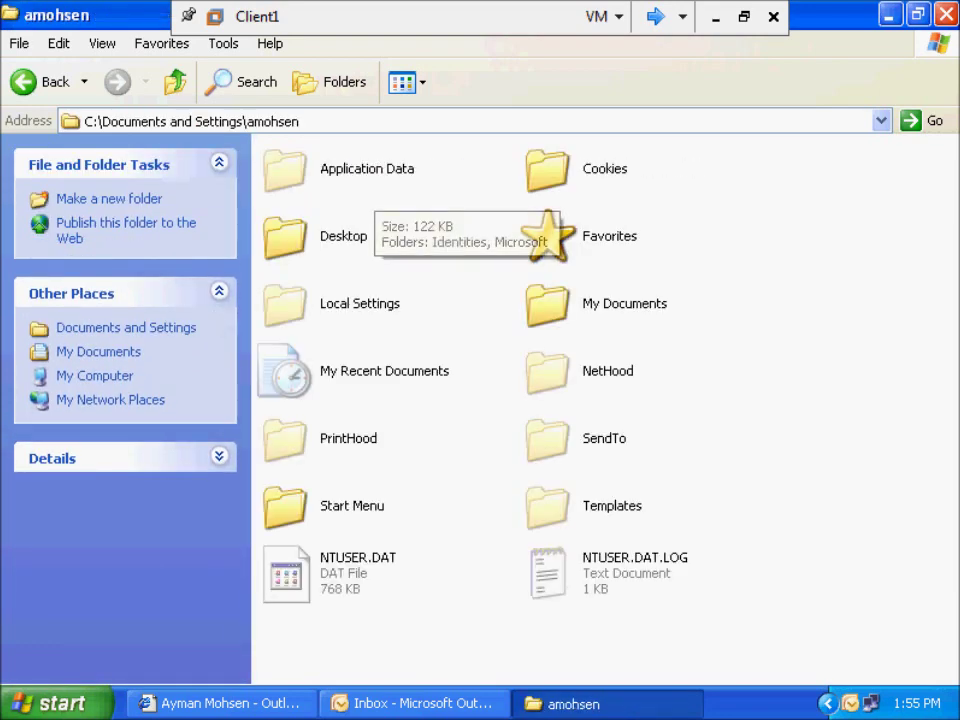
pyautogui.doubleClick(300, 303)
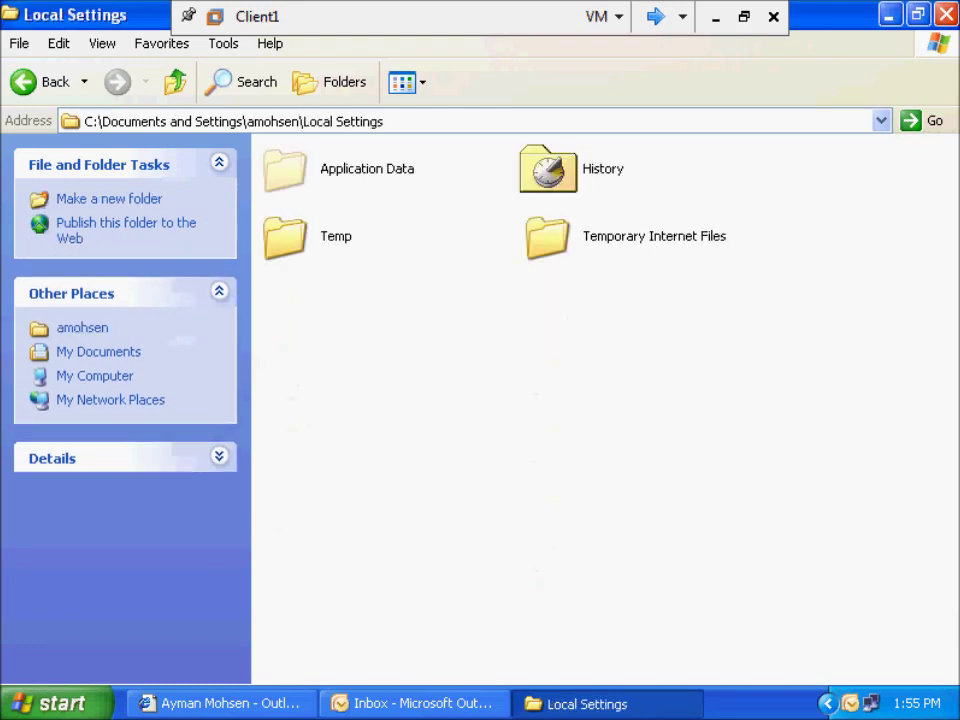
pyautogui.doubleClick(290, 170)
pyautogui.doubleClick(285, 170)
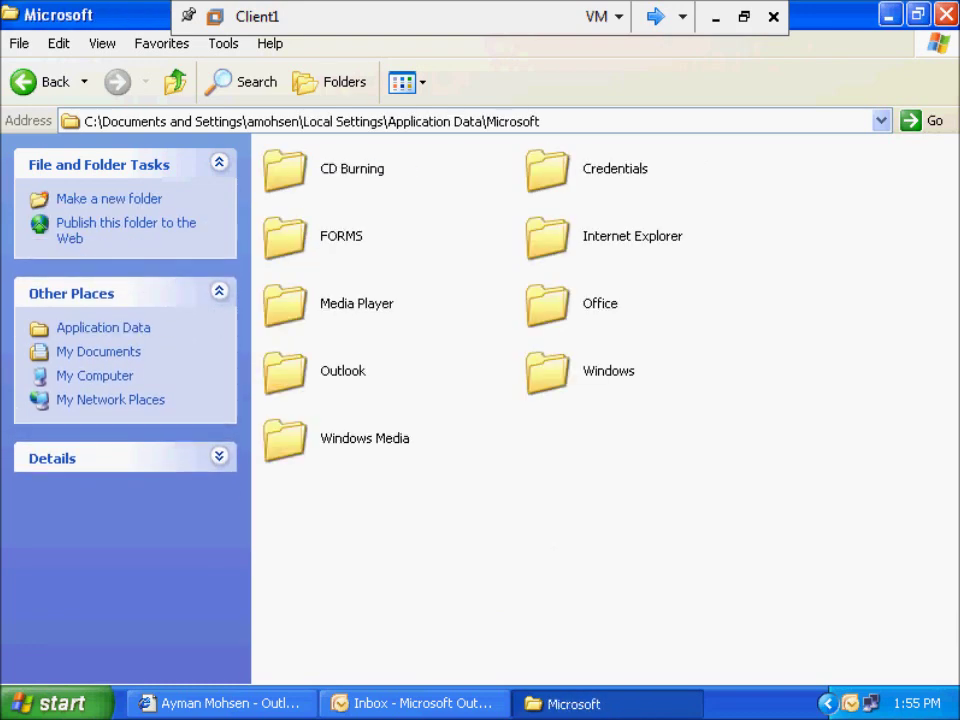
pyautogui.doubleClick(285, 369)
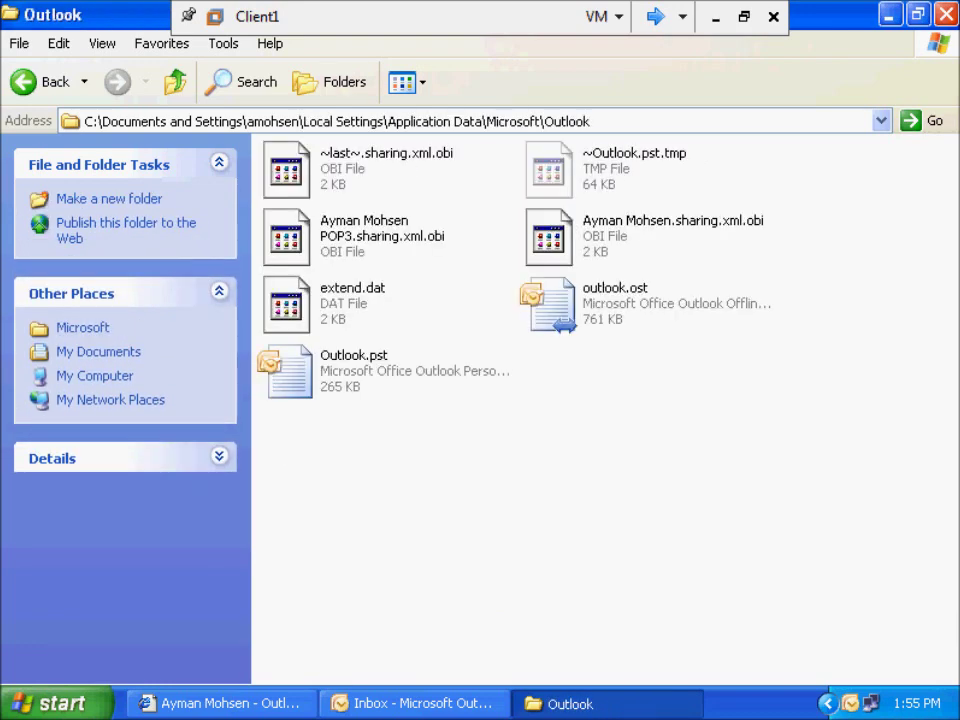
pyautogui.click(288, 370)
# Minimise Explorer, bring Outlook forward, and open Tools > Account Settings
pyautogui.click(370, 380)
pyautogui.press('super+d')
pyautogui.hotkey('alt', 'Tab')
pyautogui.hotkey('alt', 't')
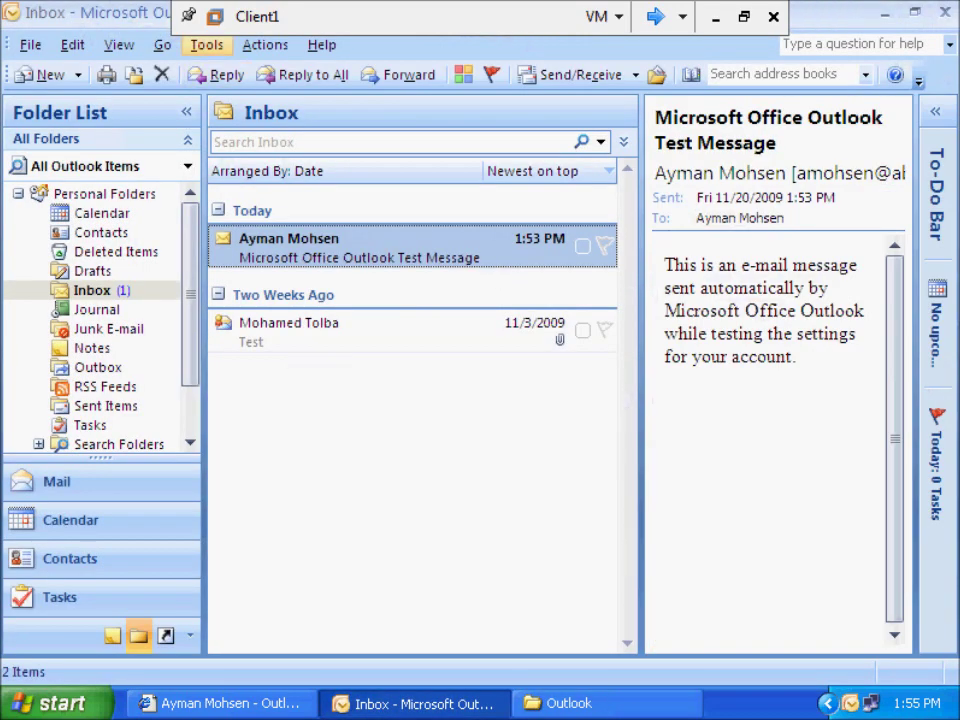
pyautogui.press('a')
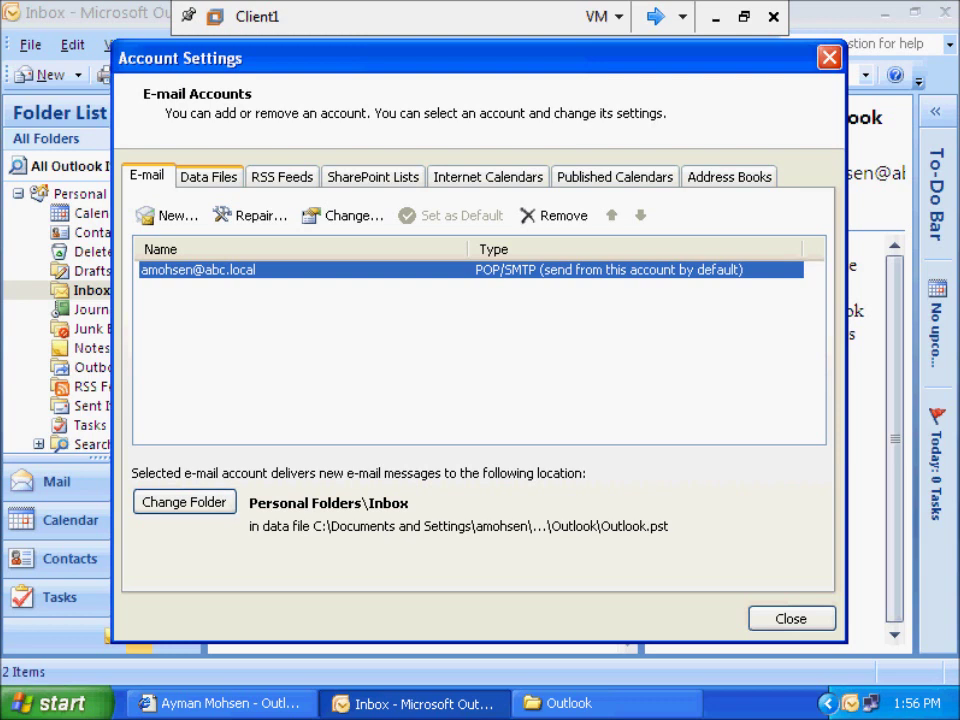
# On the Data Files tab, open the Settings of the Personal Folders data file
pyautogui.click(208, 176)
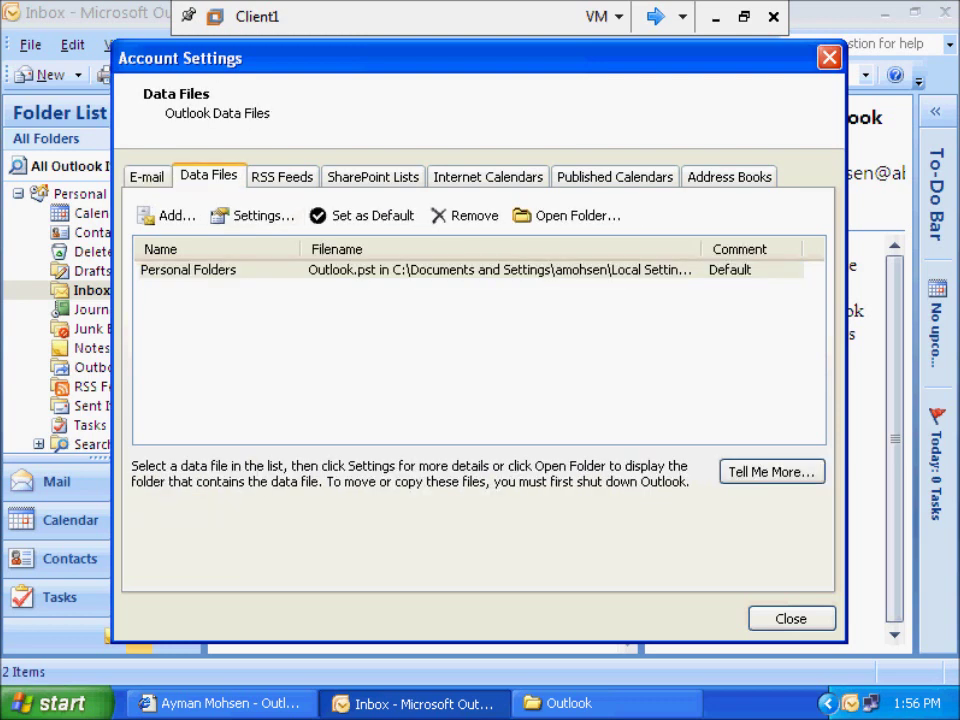
pyautogui.click(188, 270)
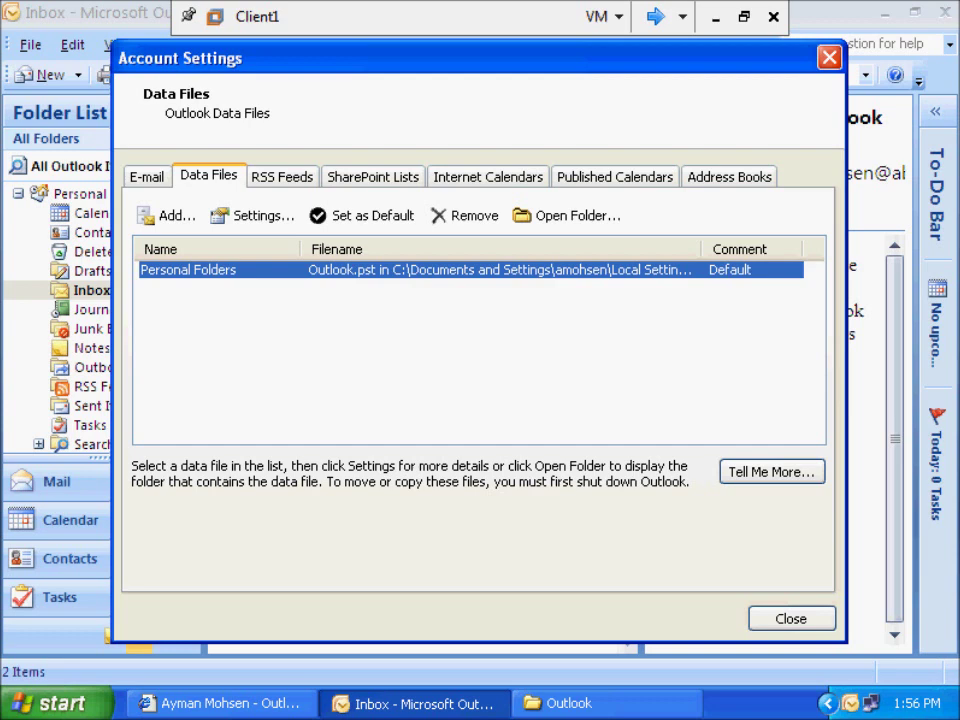
pyautogui.press('Return')
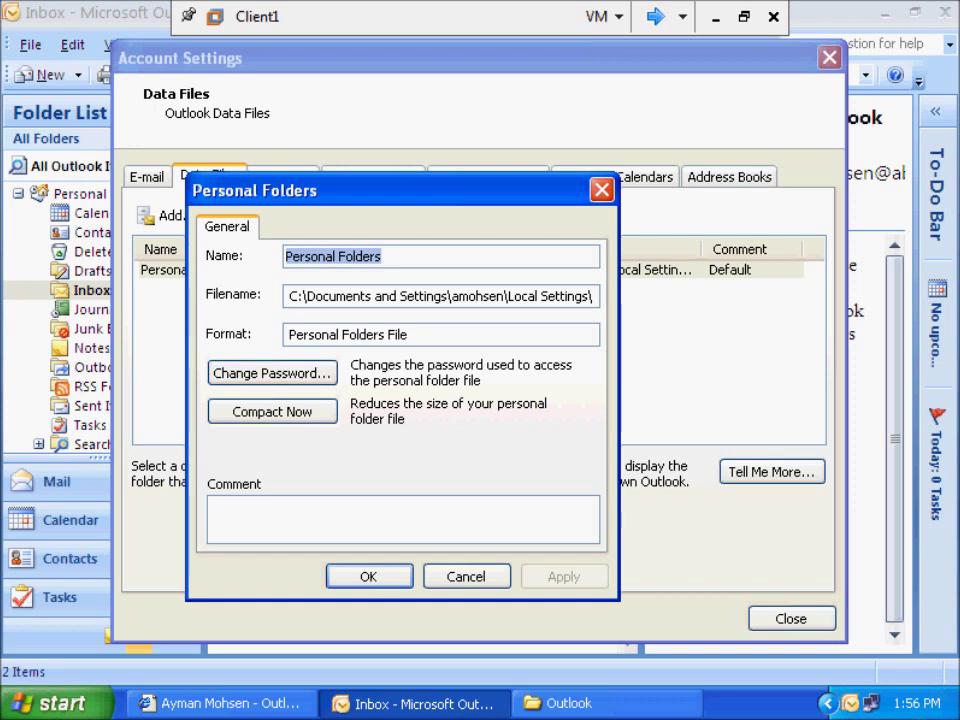
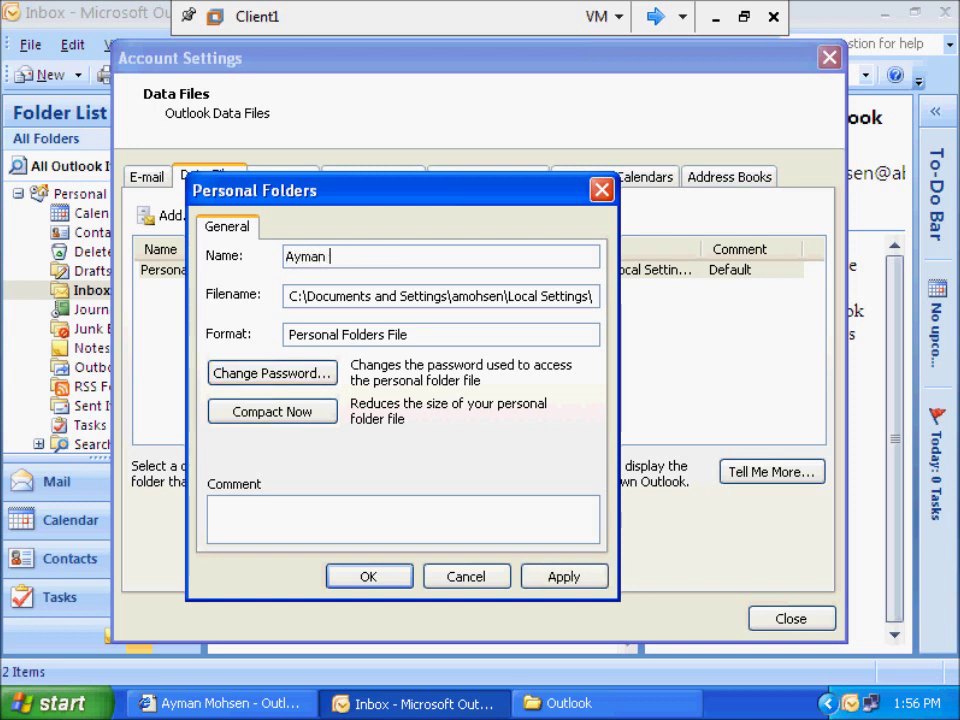
# Name the data file the user's name plus 'Mails', apply it, and close Account Settings
pyautogui.click(563, 576)
pyautogui.click(368, 576)
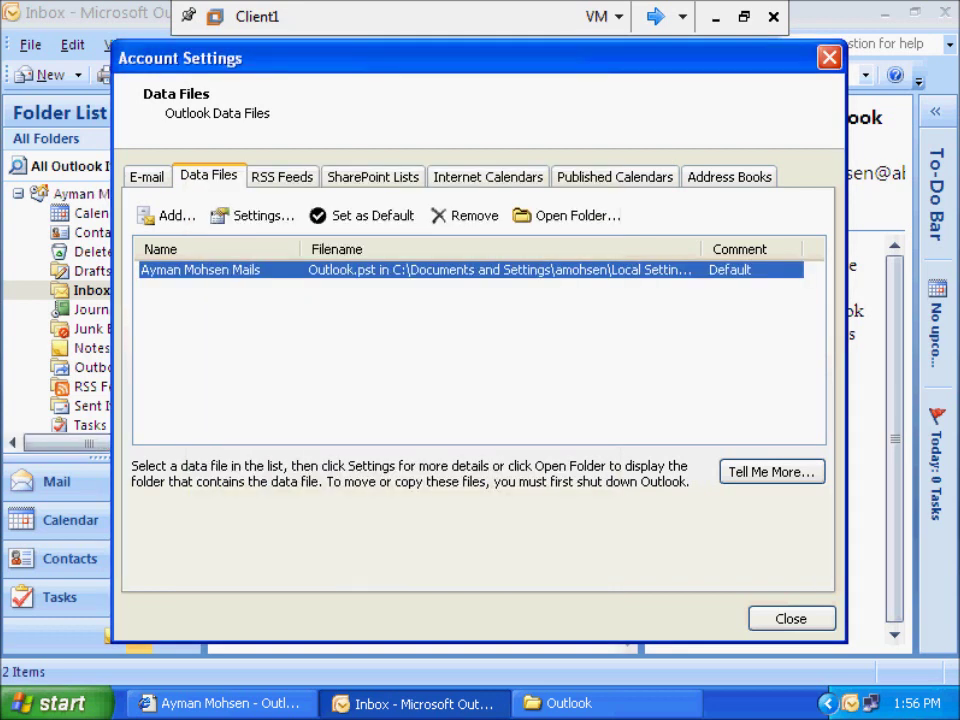
pyautogui.press('Escape')
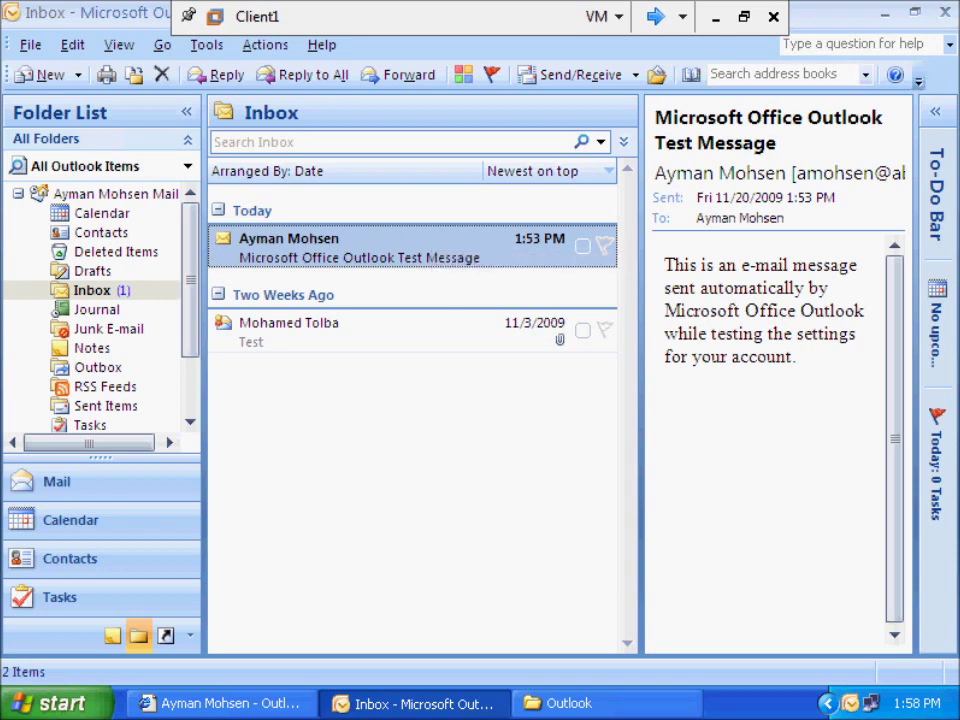
pyautogui.hotkey('alt', 'Tab')
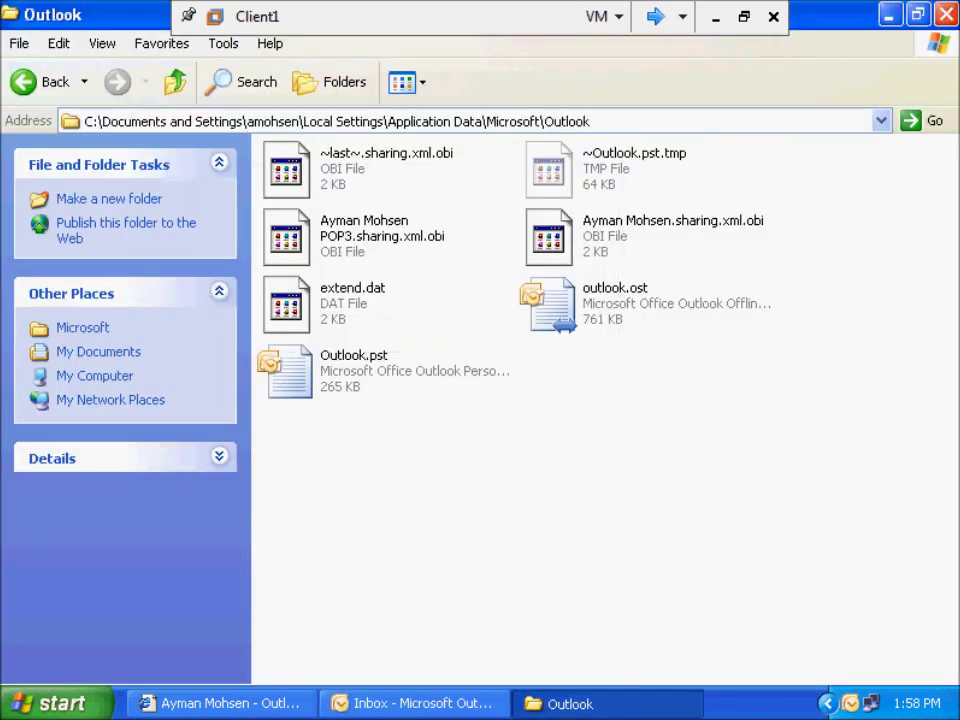
# Copy Outlook.pst from its Outlook data folder, then close that Explorer window
pyautogui.moveTo(560, 318)
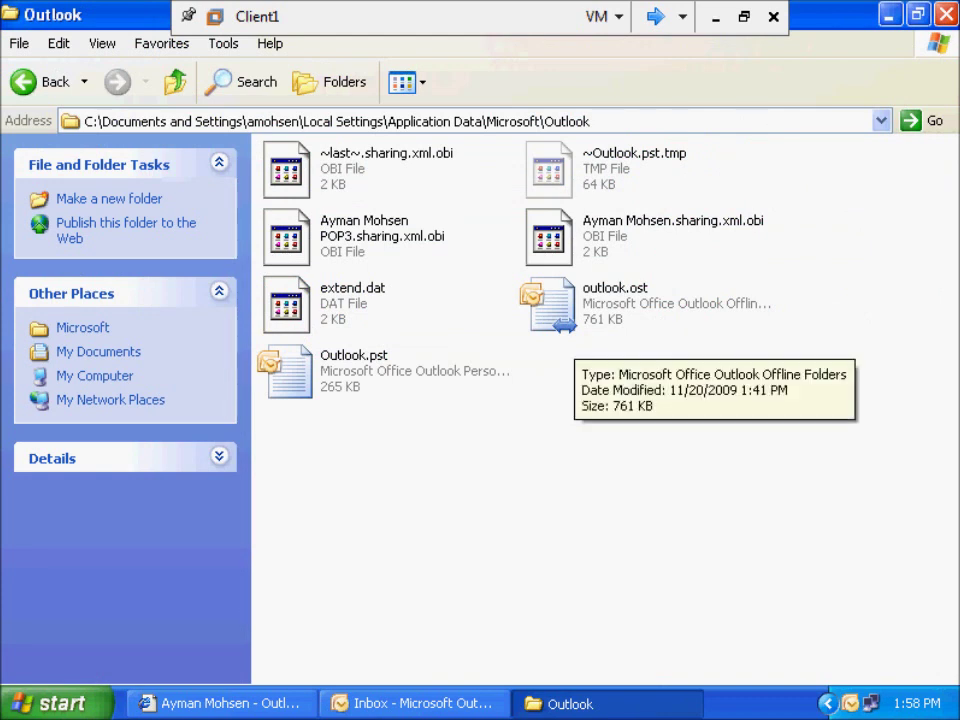
pyautogui.click(350, 368)
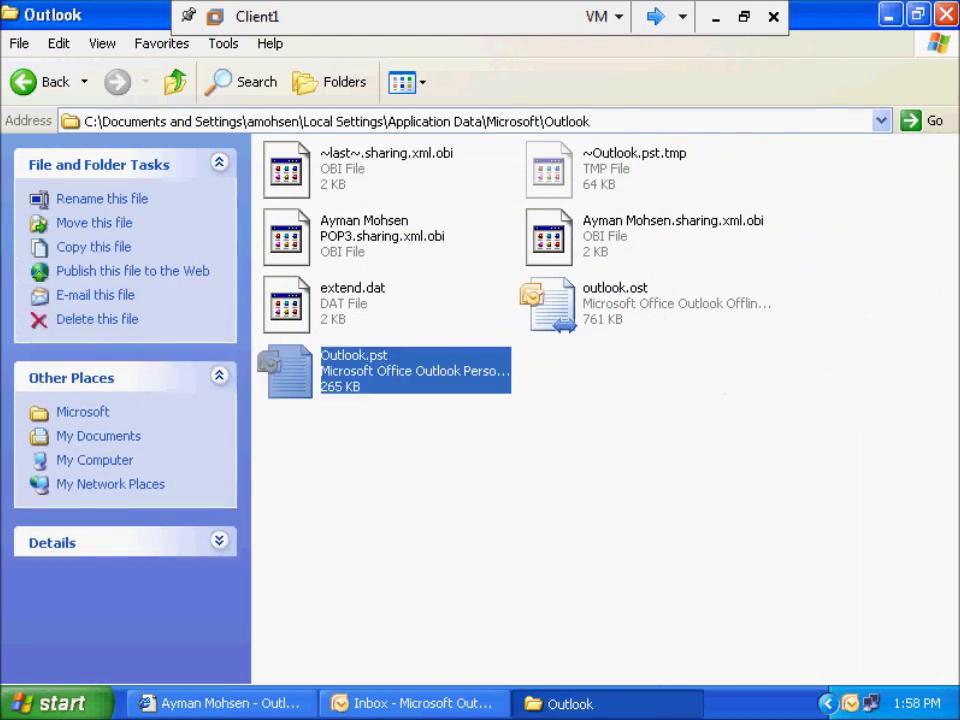
pyautogui.click(450, 460)
pyautogui.click(360, 375)
pyautogui.rightClick(363, 377)
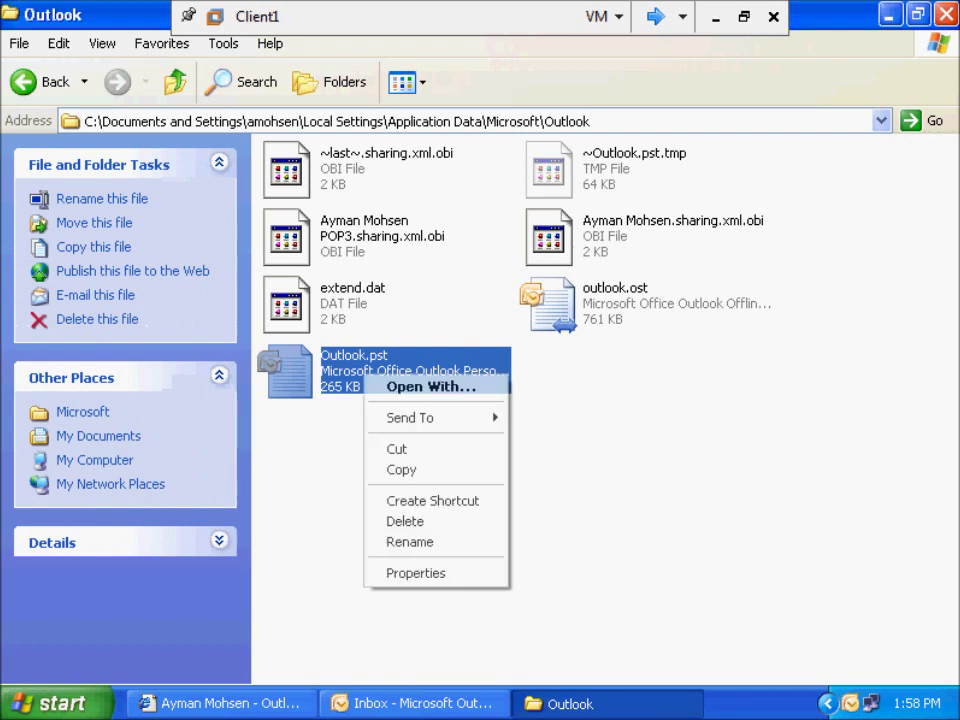
pyautogui.click(430, 470)
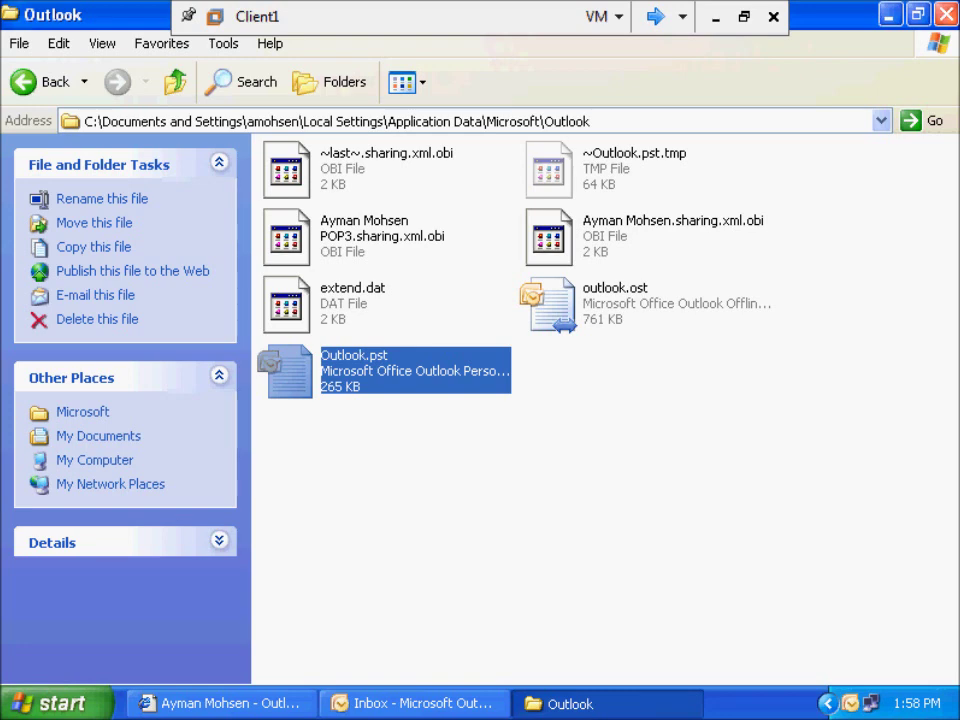
pyautogui.hotkey('alt', 'F4')
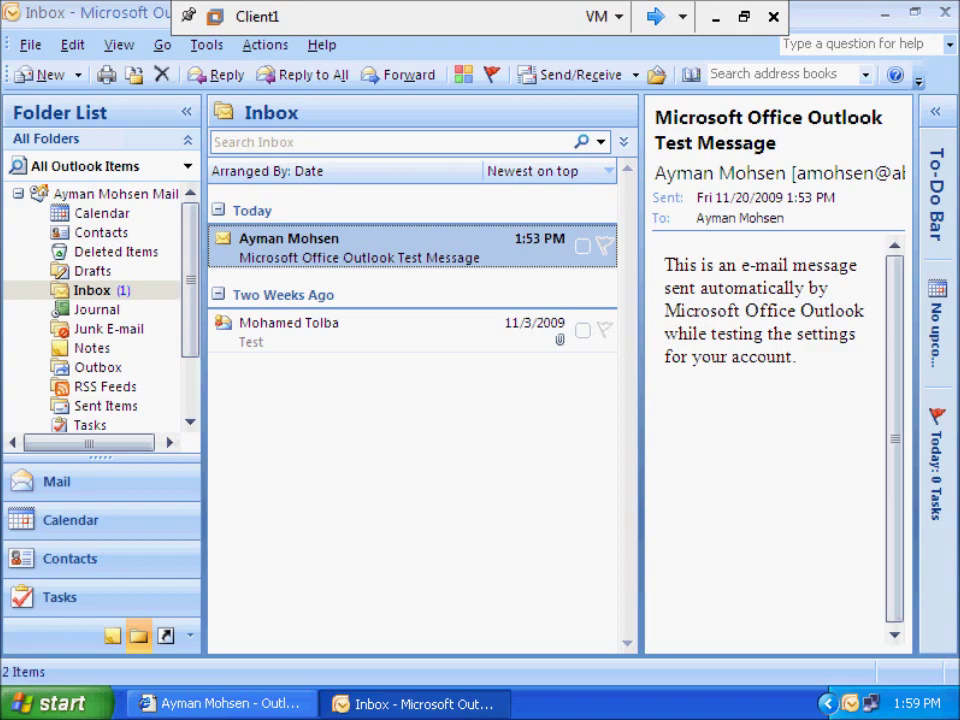
# On the host, browse My Passport (G:) > W O R K > Alkan Mails and select MyMails.pst
pyautogui.click(716, 17)
pyautogui.click(28, 700)
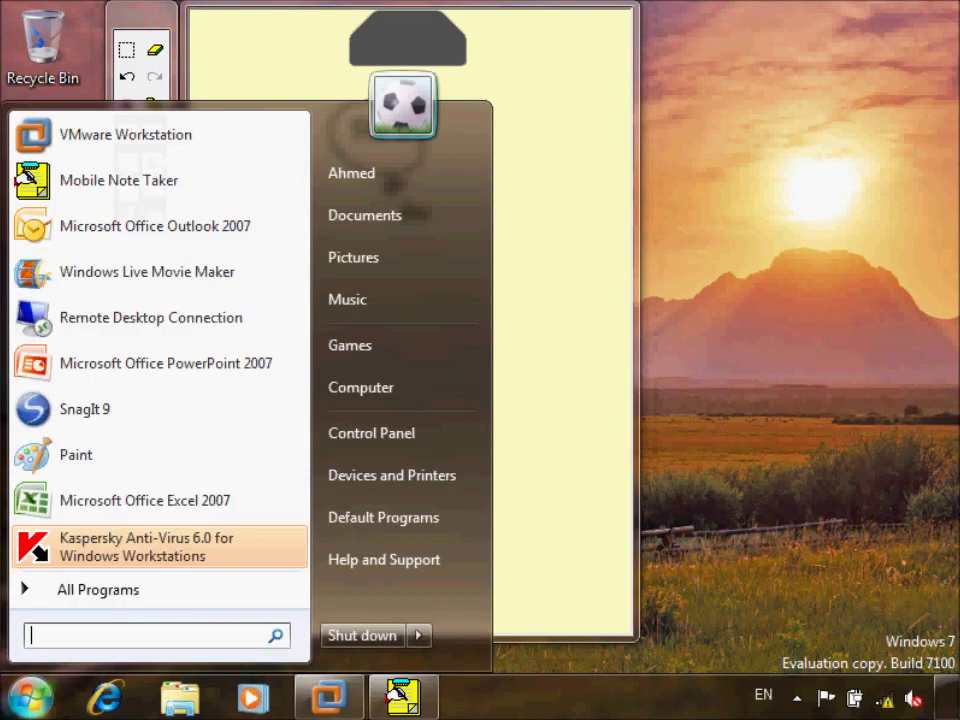
pyautogui.click(361, 387)
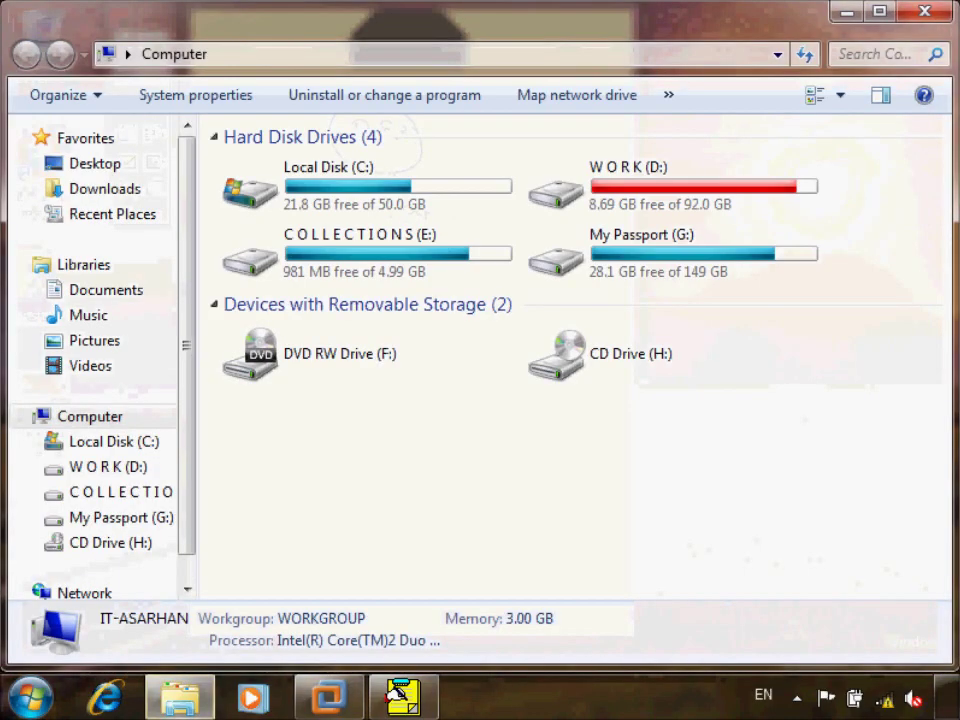
pyautogui.click(640, 252)
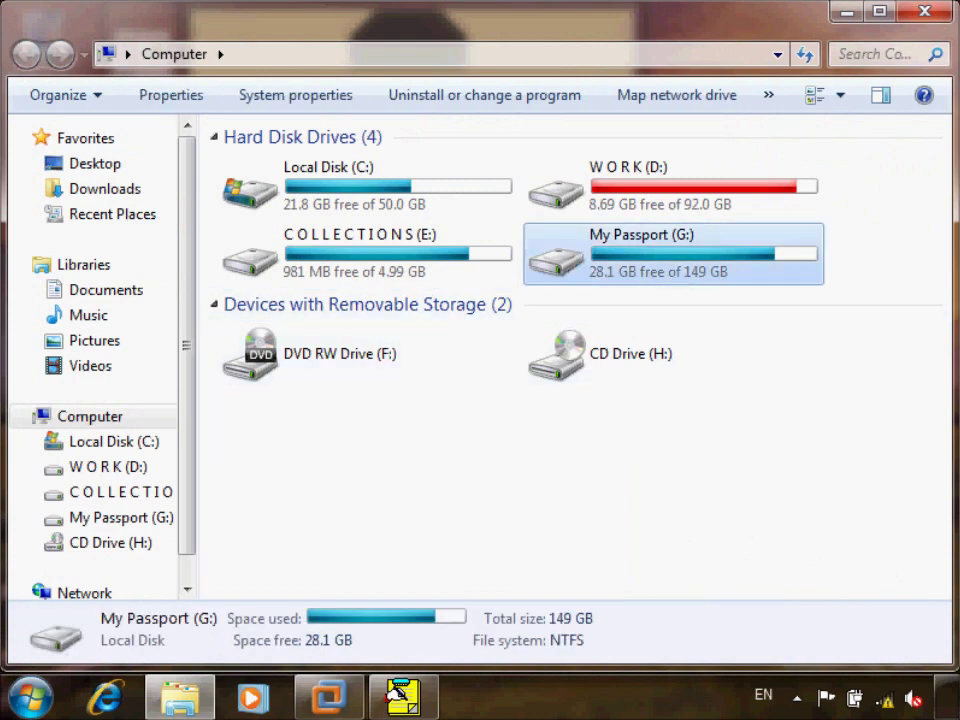
pyautogui.press('Return')
pyautogui.click(272, 265)
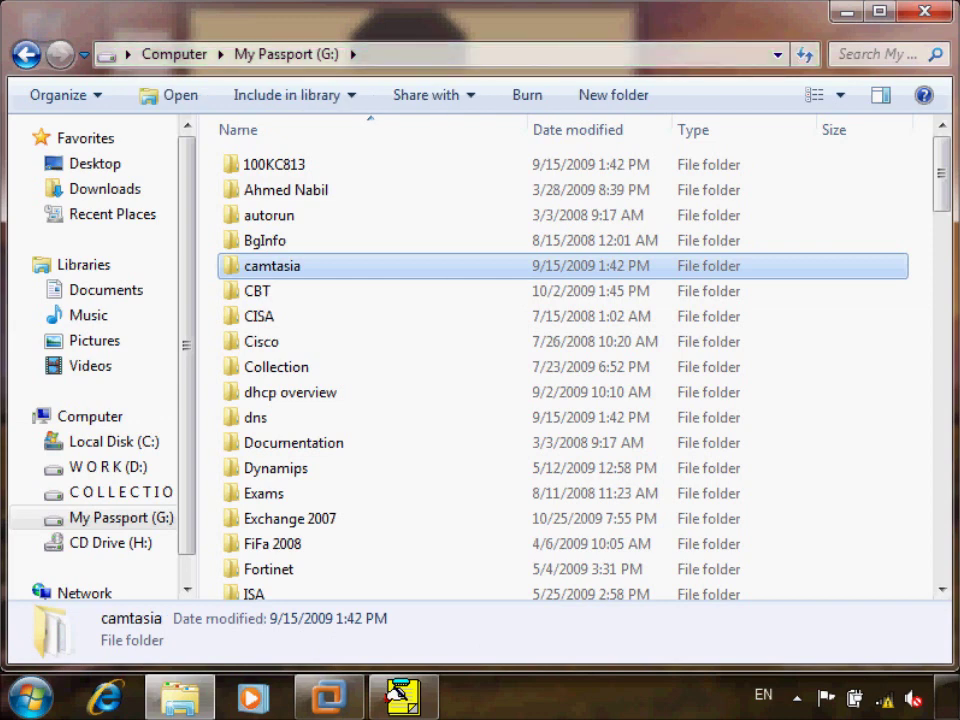
pyautogui.press('w')
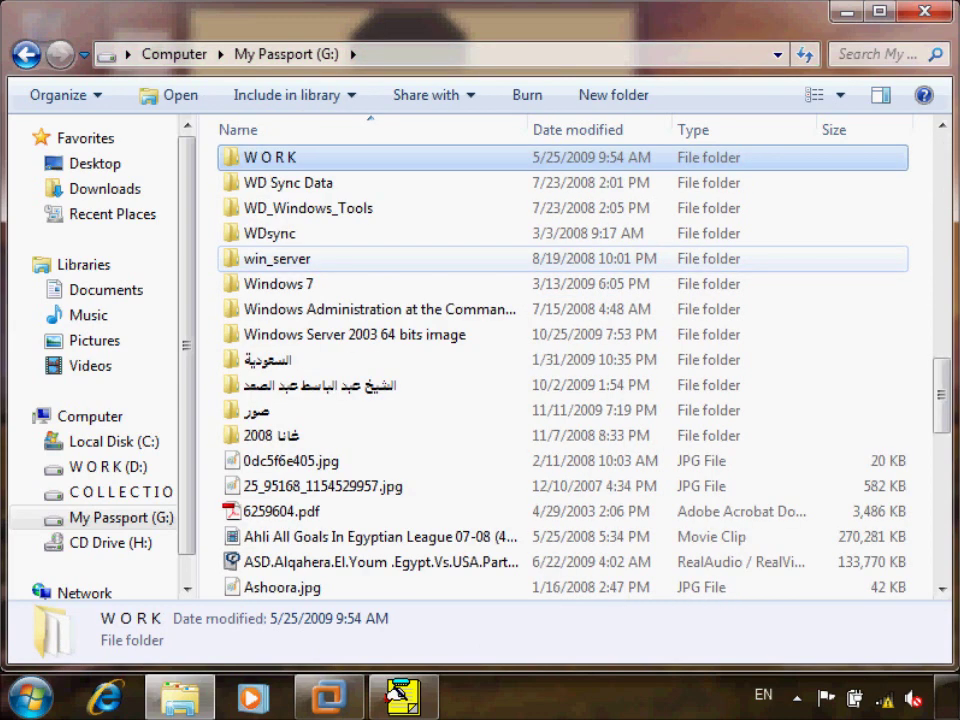
pyautogui.press('Return')
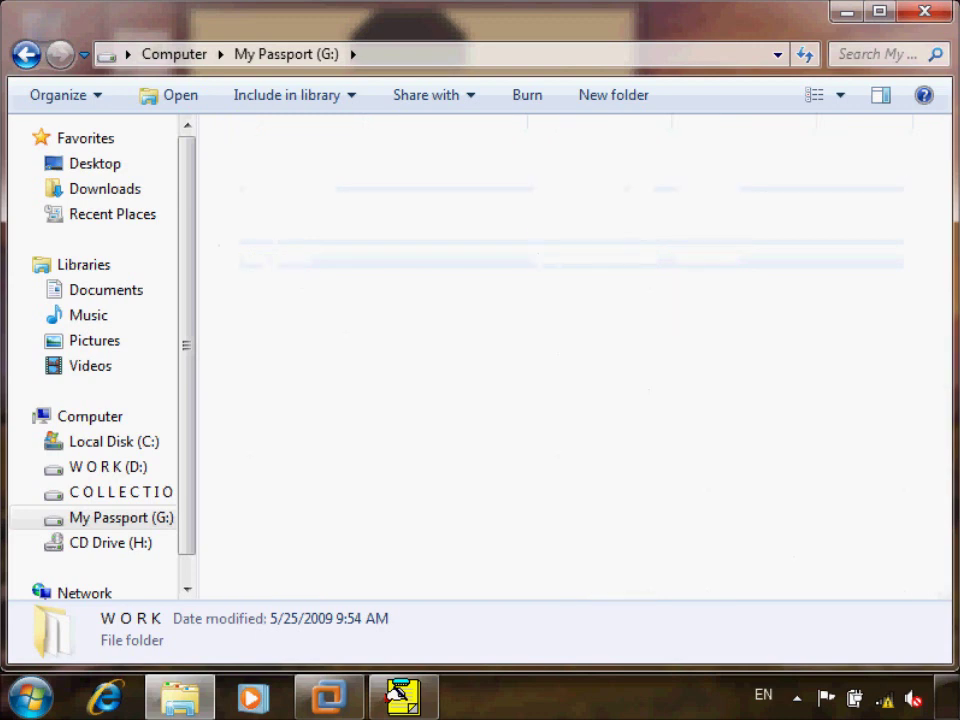
pyautogui.press('Down')
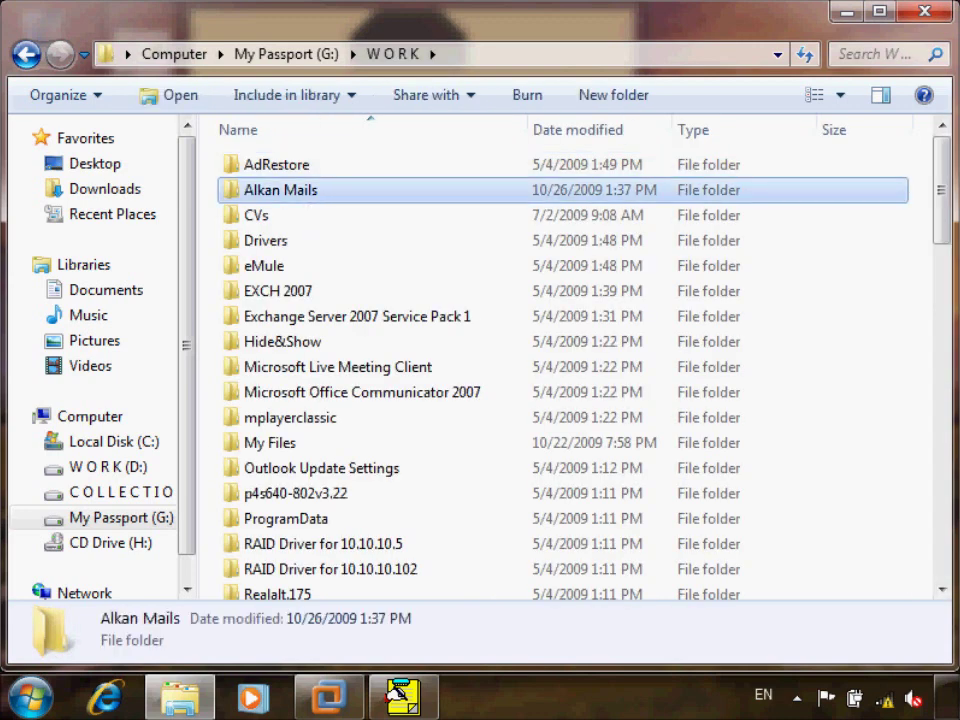
pyautogui.press('Return')
pyautogui.press('Down')
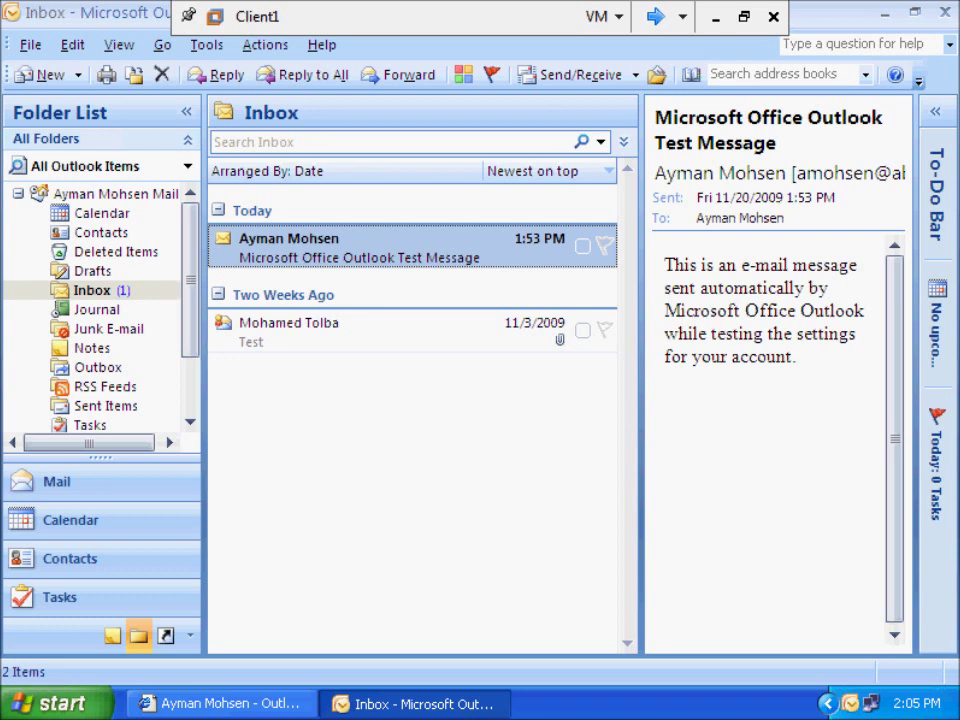
pyautogui.click(207, 44)
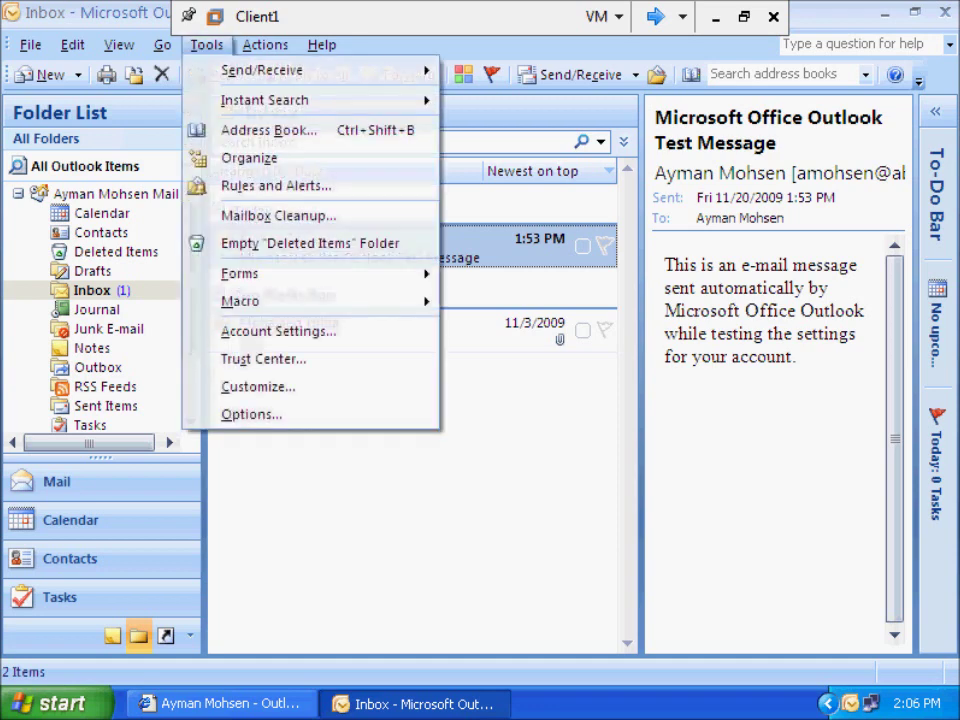
pyautogui.click(253, 414)
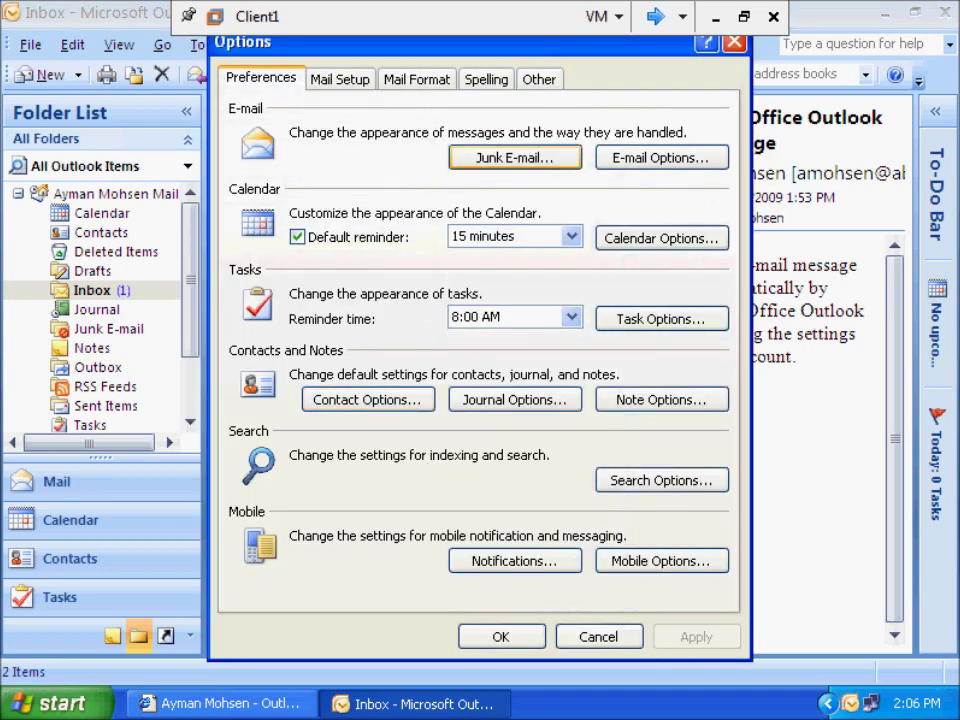
pyautogui.click(539, 78)
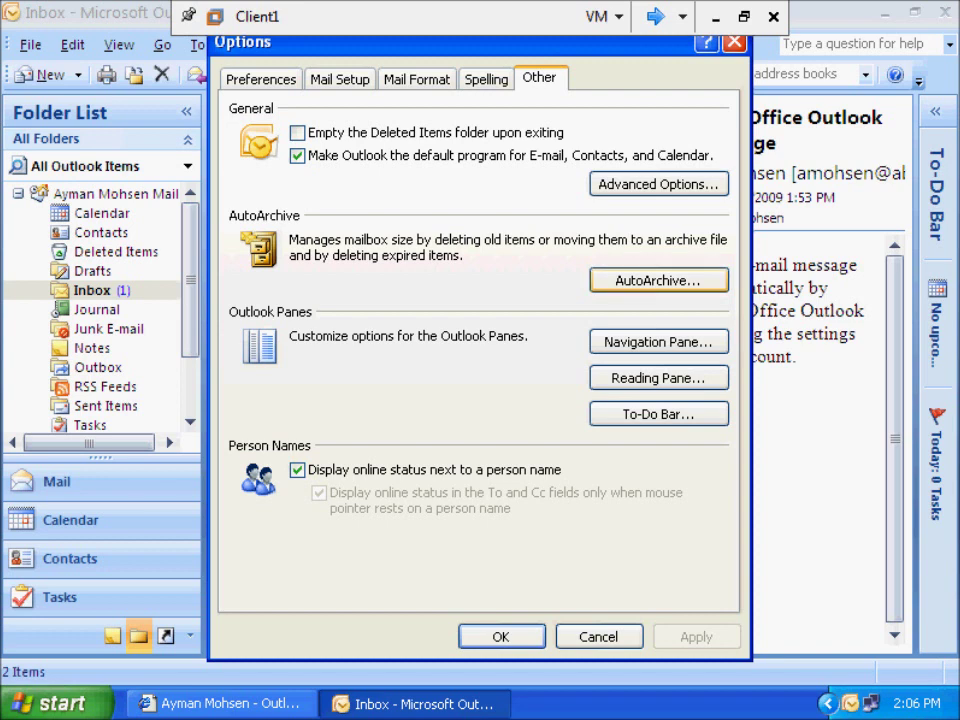
pyautogui.hotkey('alt', 'a')
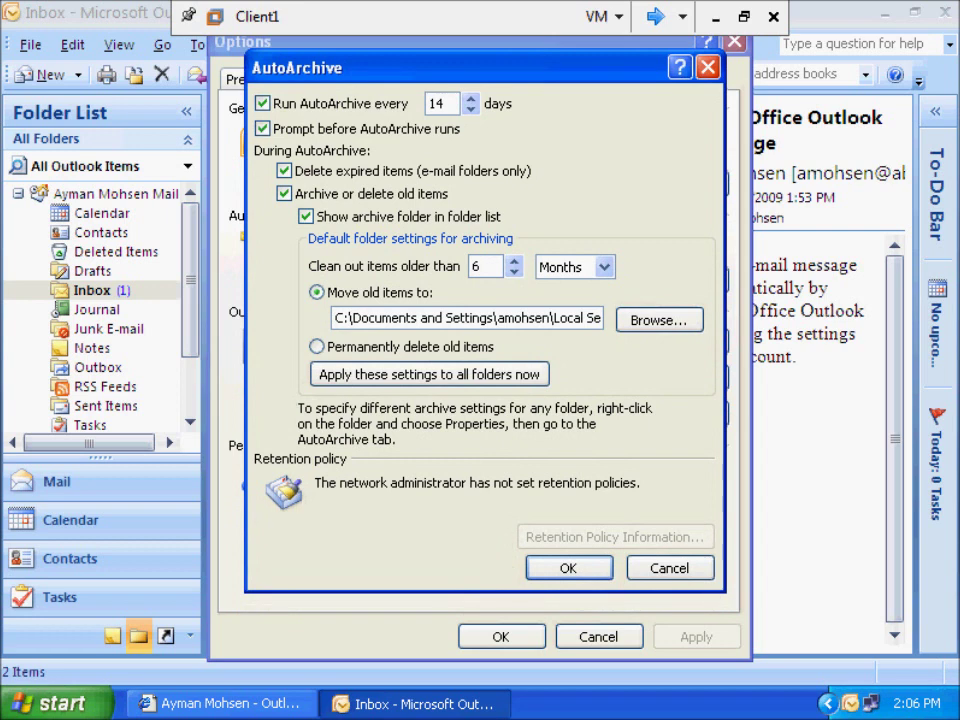
pyautogui.press('Tab')
pyautogui.click(669, 568)
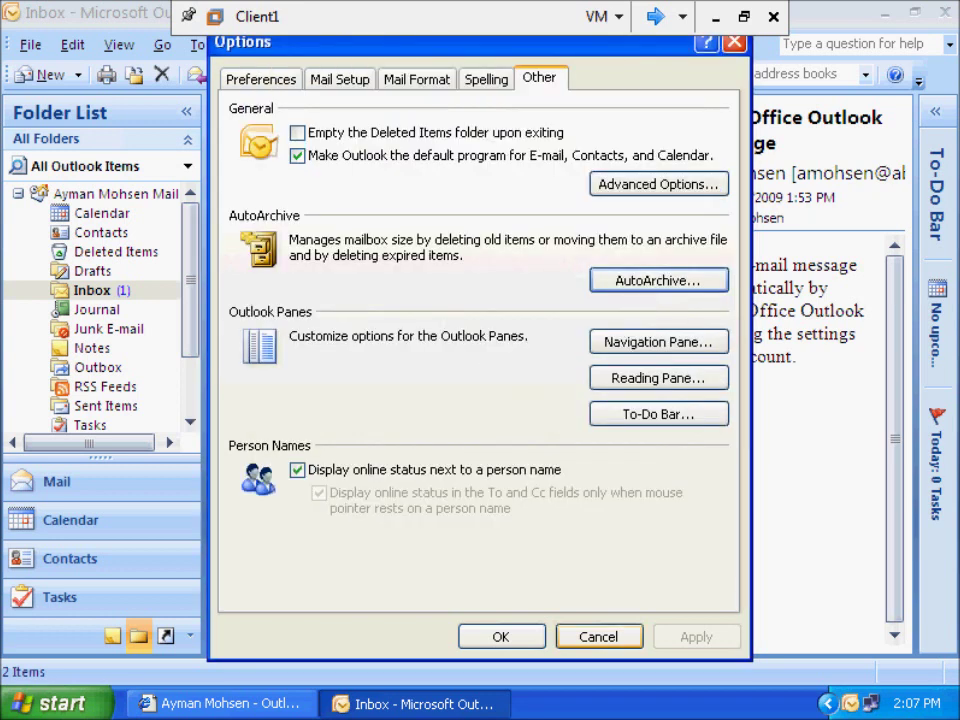
pyautogui.click(598, 636)
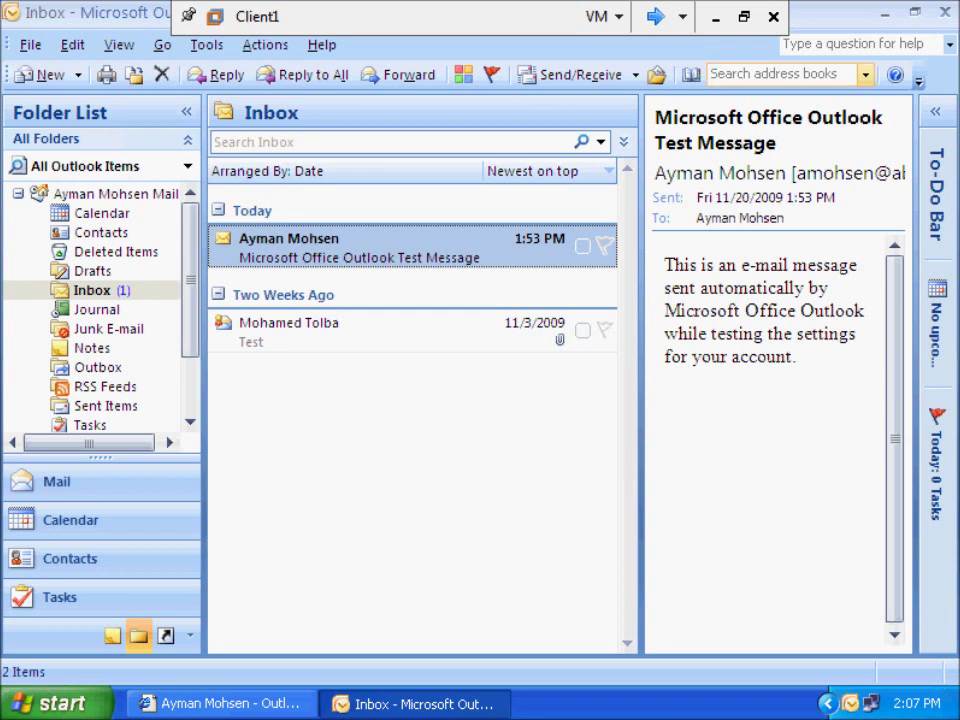
# Check that the Contacts address book in the Address Book is still empty
pyautogui.hotkey('ctrl', 'shift', 'b')
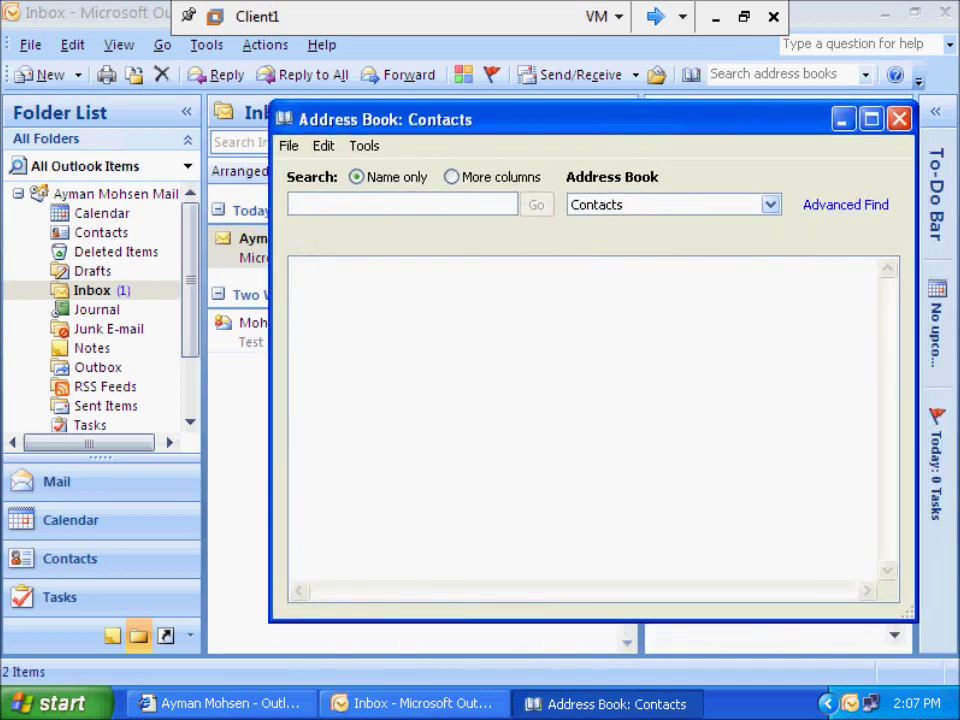
pyautogui.hotkey('alt', 'Down')
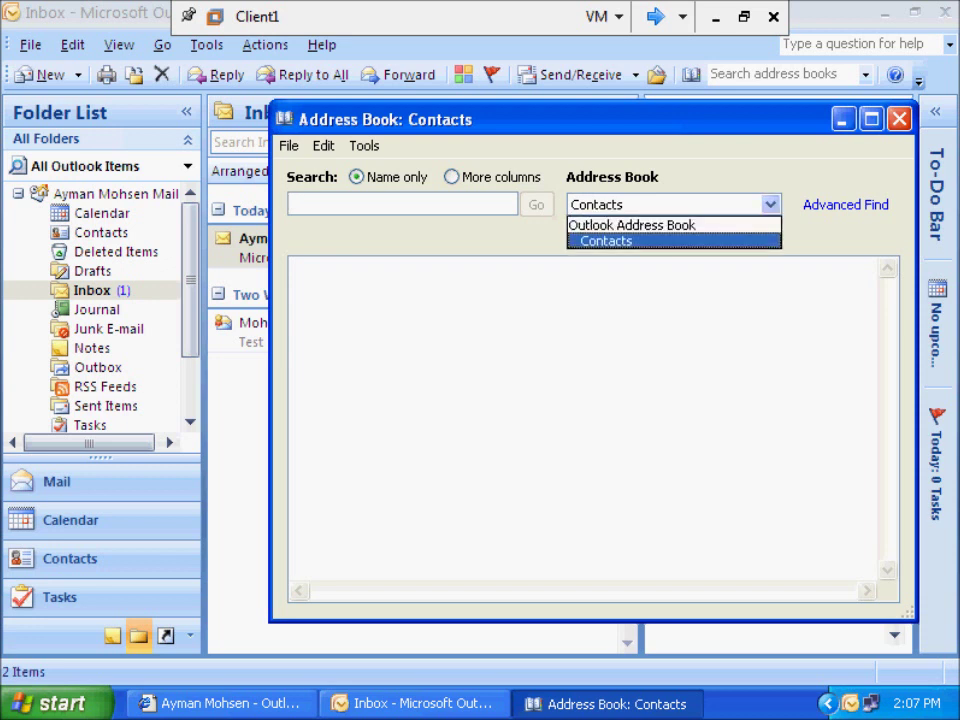
pyautogui.press('Return')
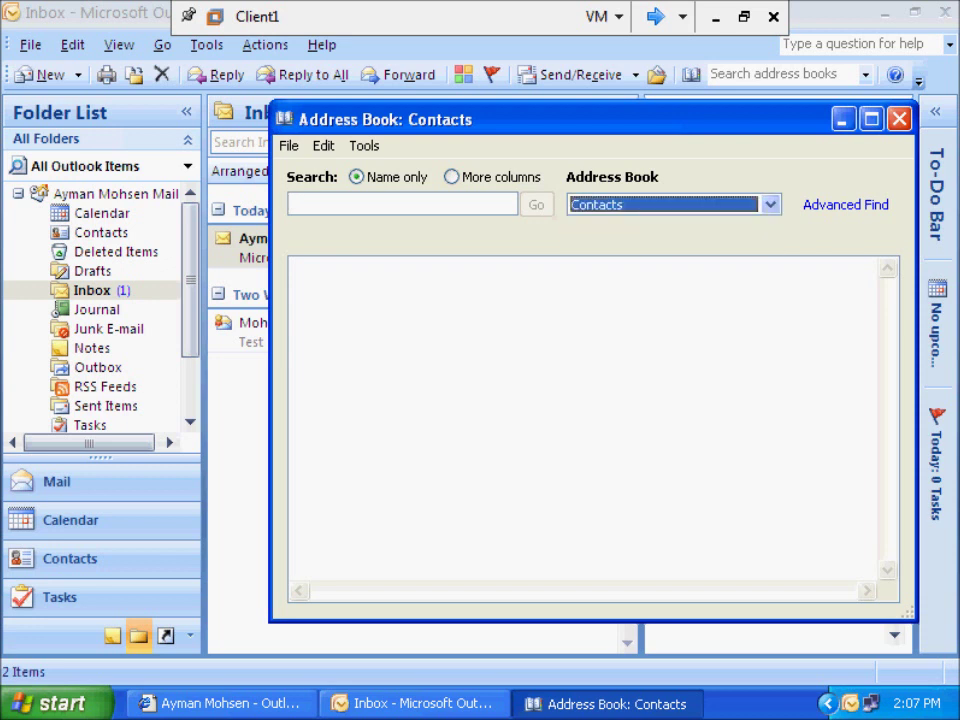
pyautogui.press('Escape')
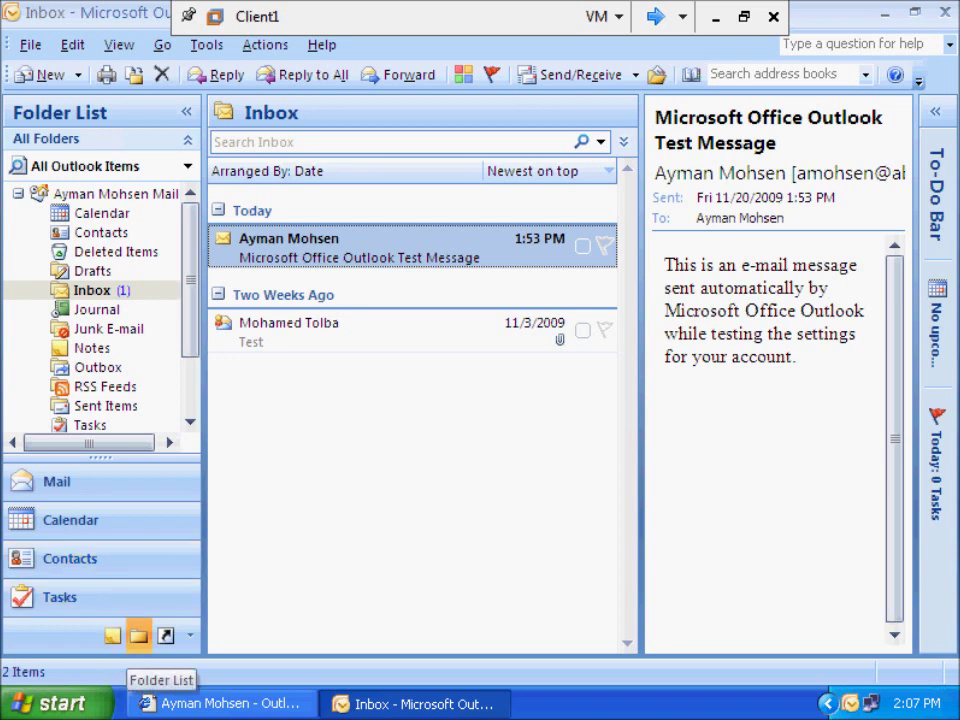
# Show the full Folder List, then close Outlook
pyautogui.click(138, 635)
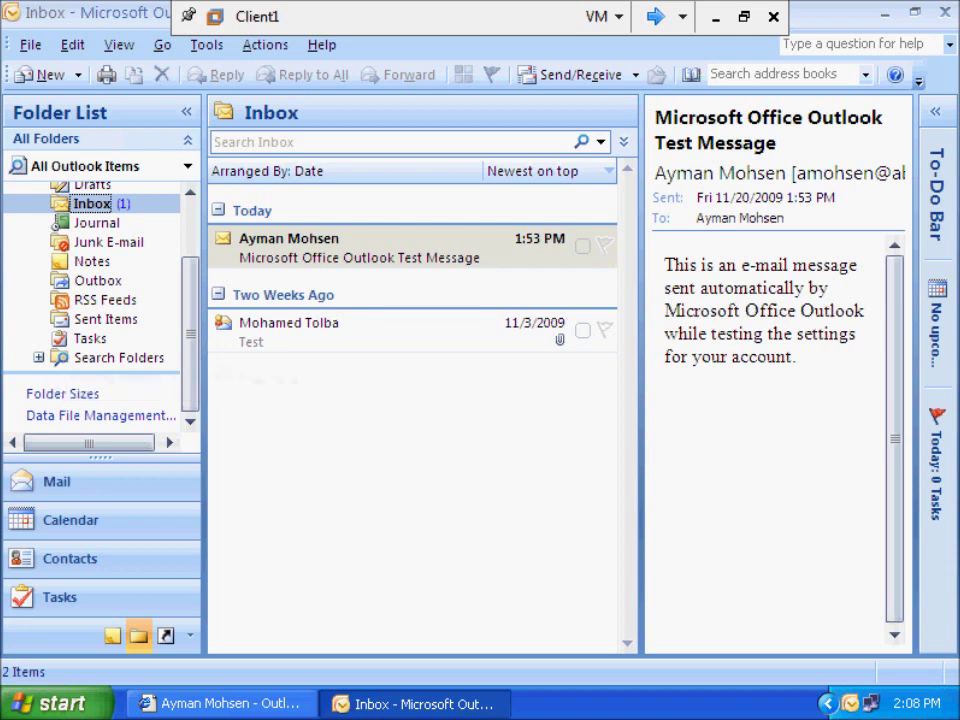
pyautogui.scroll(3, 100, 300)
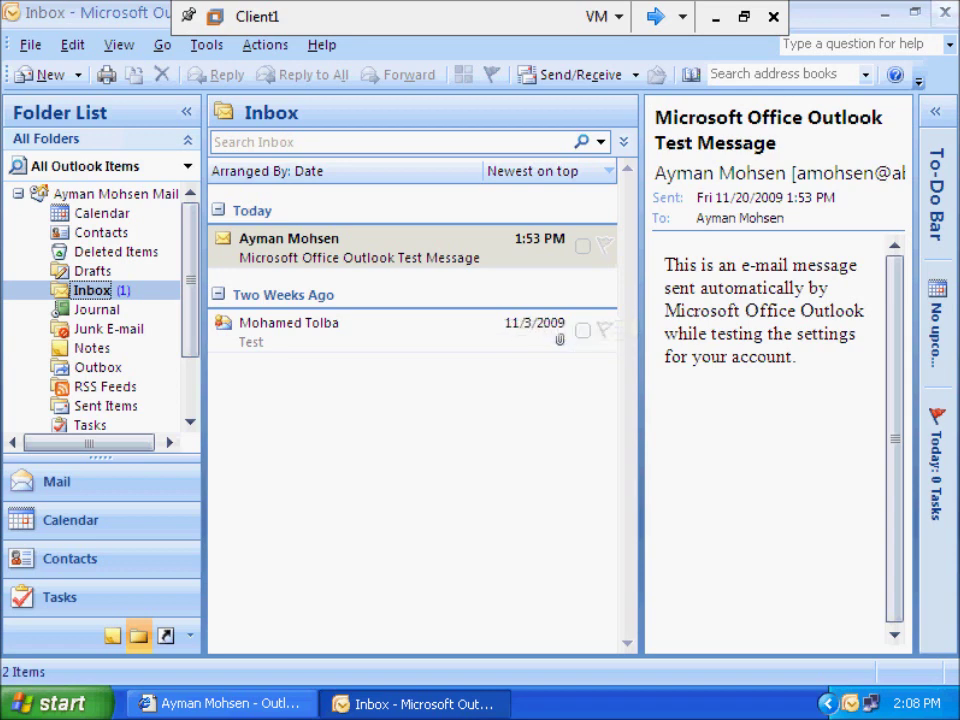
pyautogui.hotkey('alt', 'F4')
# Close the remaining browser window and log off Windows
pyautogui.rightClick(196, 702)
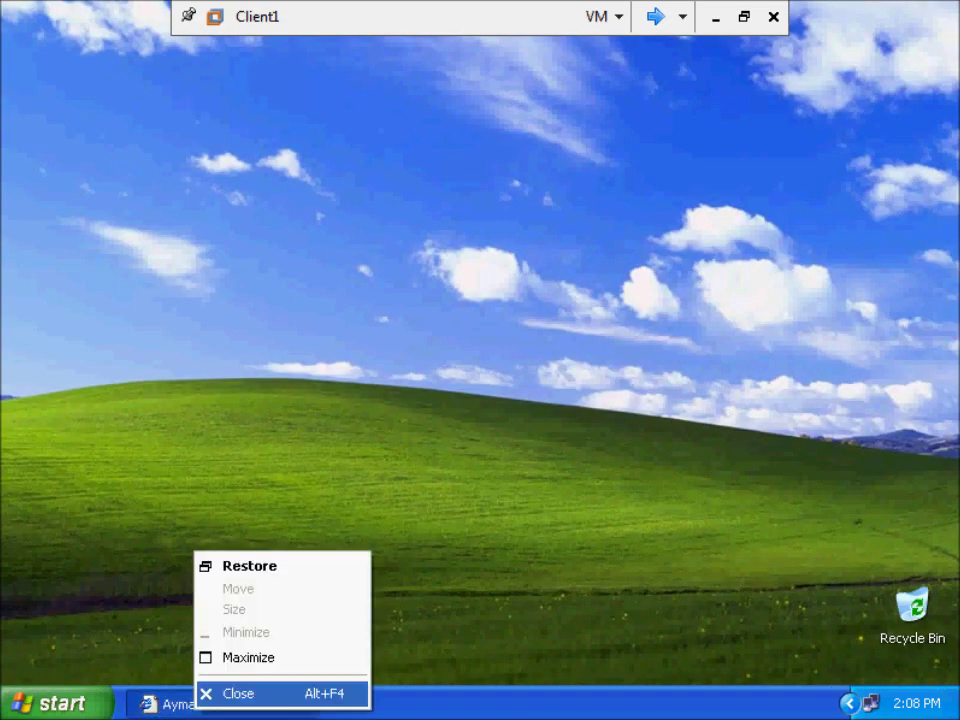
pyautogui.click(238, 693)
pyautogui.click(55, 703)
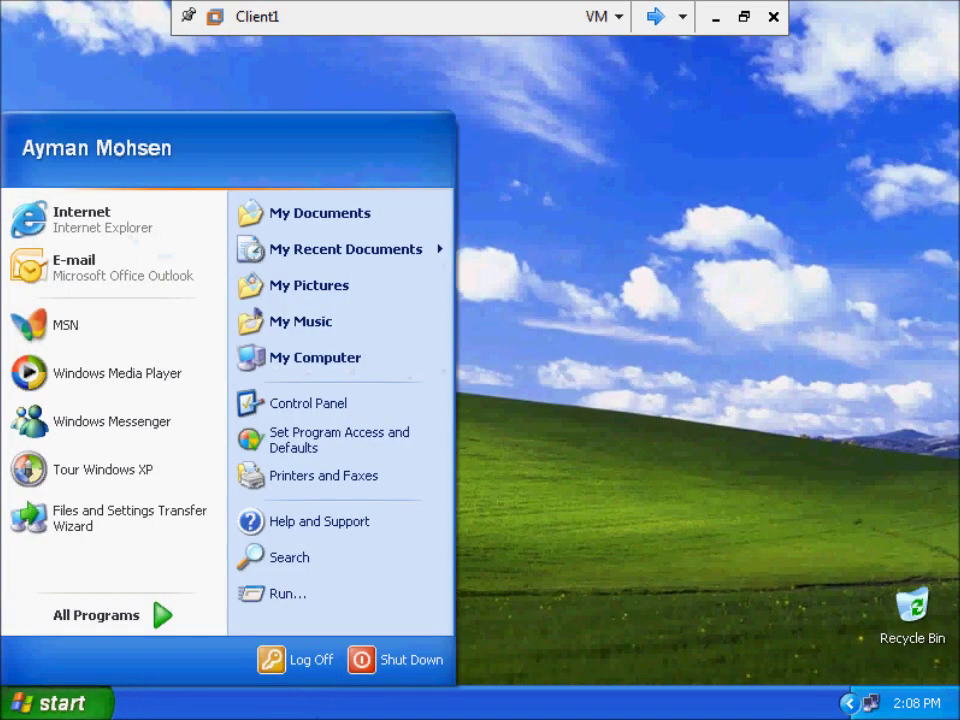
pyautogui.click(298, 660)
pyautogui.press('Return')
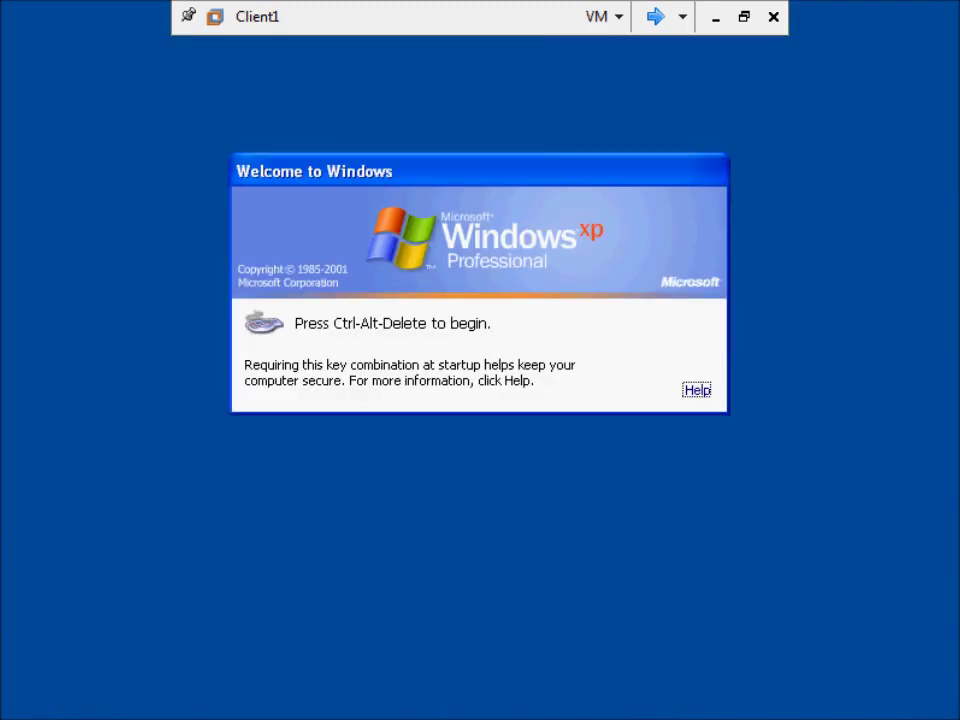
# Log back on to Windows as administrator with the account password
pyautogui.hotkey('ctrl', 'alt', 'Delete')
pyautogui.hotkey('shift', 'Tab')
pyautogui.write('administ')
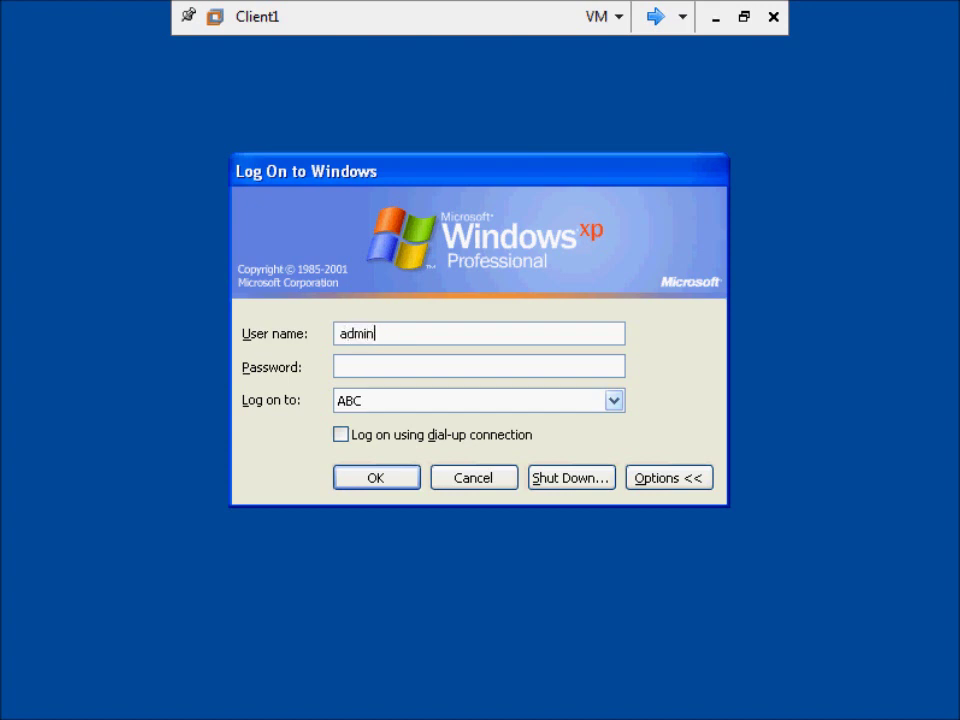
pyautogui.write('rator')
pyautogui.press('Tab')
pyautogui.write('••••••••')
pyautogui.press('Return')
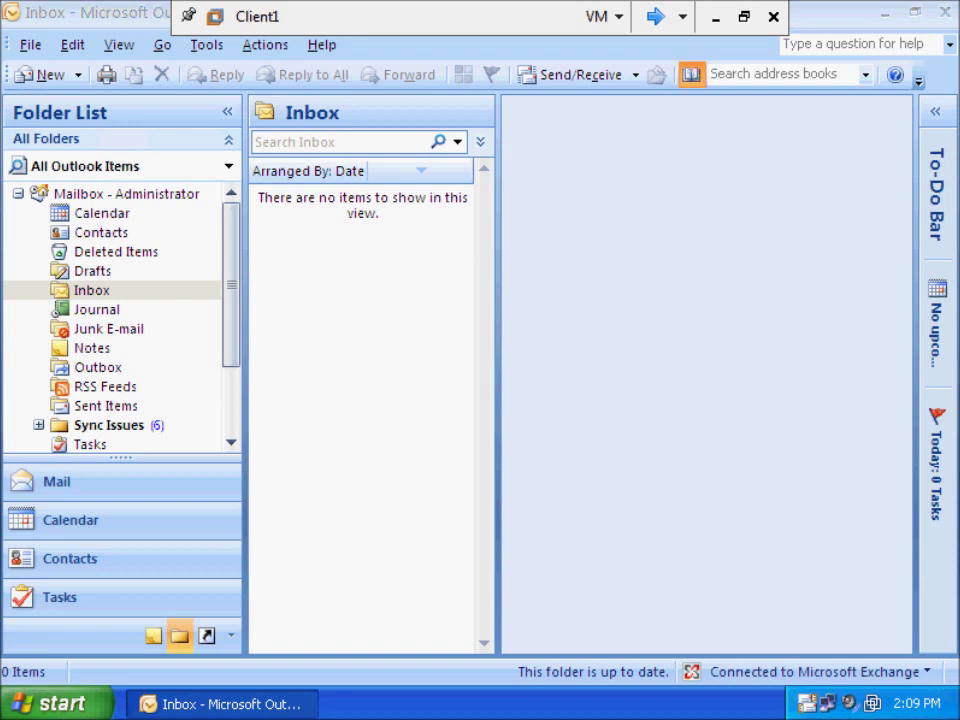
# Select every entry in the Global Address List
pyautogui.click(691, 74)
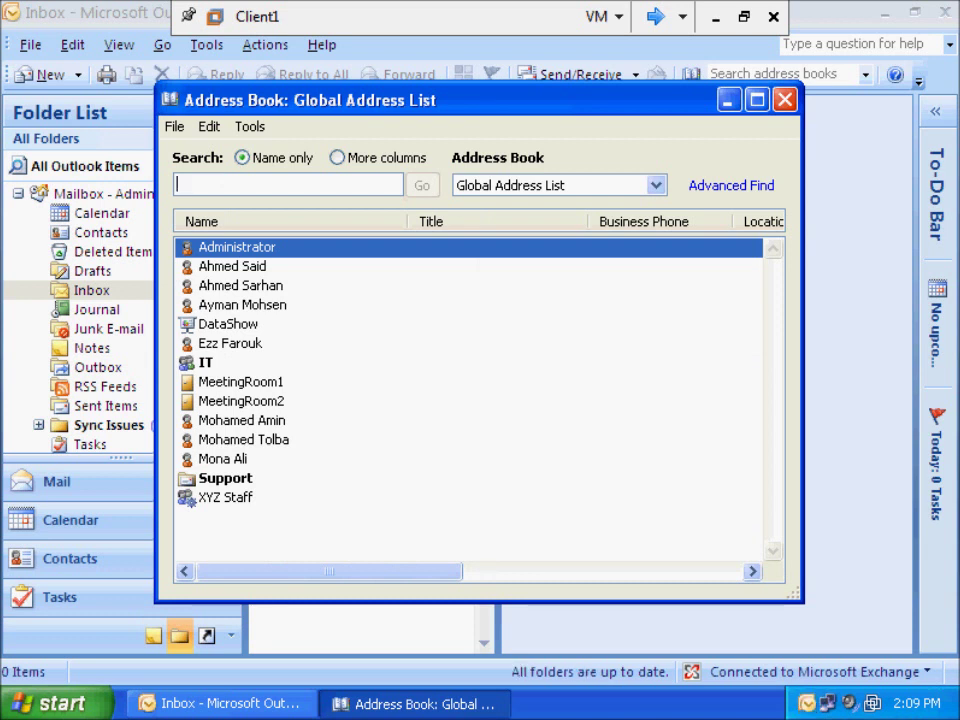
pyautogui.keyDown('shift'); pyautogui.click(232, 266); pyautogui.keyUp('shift')
pyautogui.hotkey('shift', 'Down')
pyautogui.hotkey('shift', 'Down')
pyautogui.hotkey('shift', 'Down')
pyautogui.hotkey('shift', 'Down')
pyautogui.hotkey('shift', 'Down')
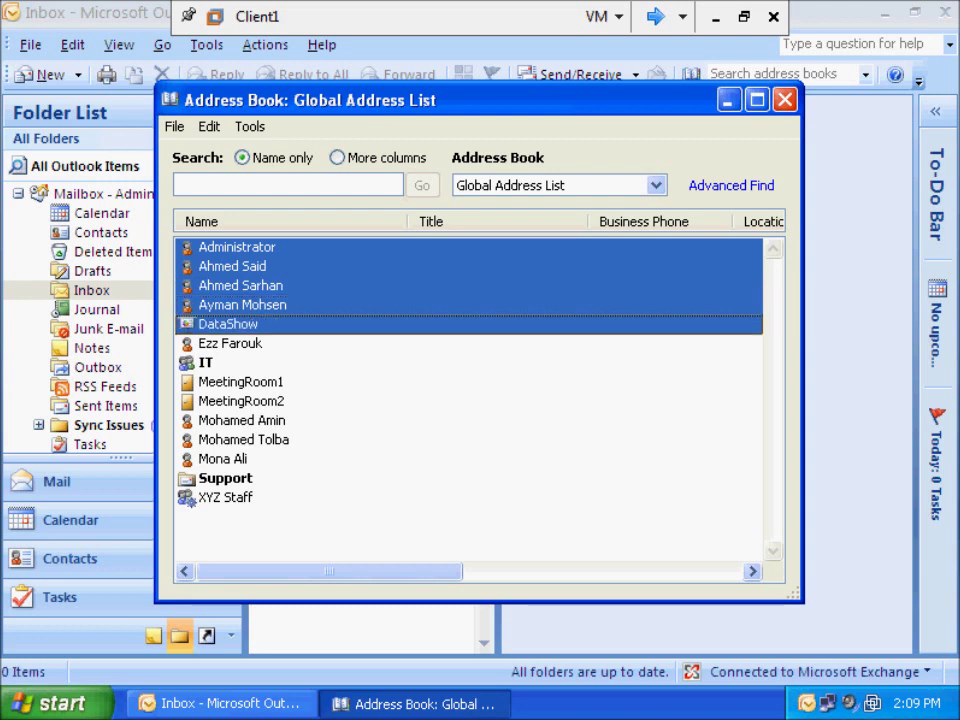
pyautogui.hotkey('shift', 'Down')
pyautogui.hotkey('shift', 'Down')
pyautogui.hotkey('shift', 'Down')
pyautogui.hotkey('shift', 'Down')
pyautogui.hotkey('shift', 'Down')
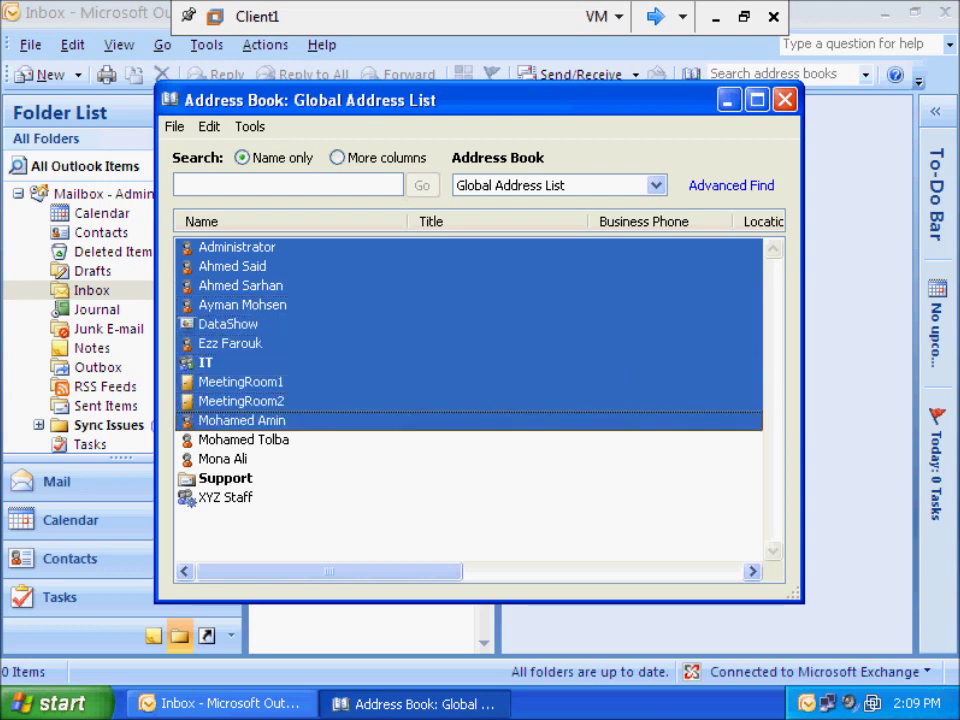
pyautogui.hotkey('shift', 'Down')
pyautogui.hotkey('shift', 'Down')
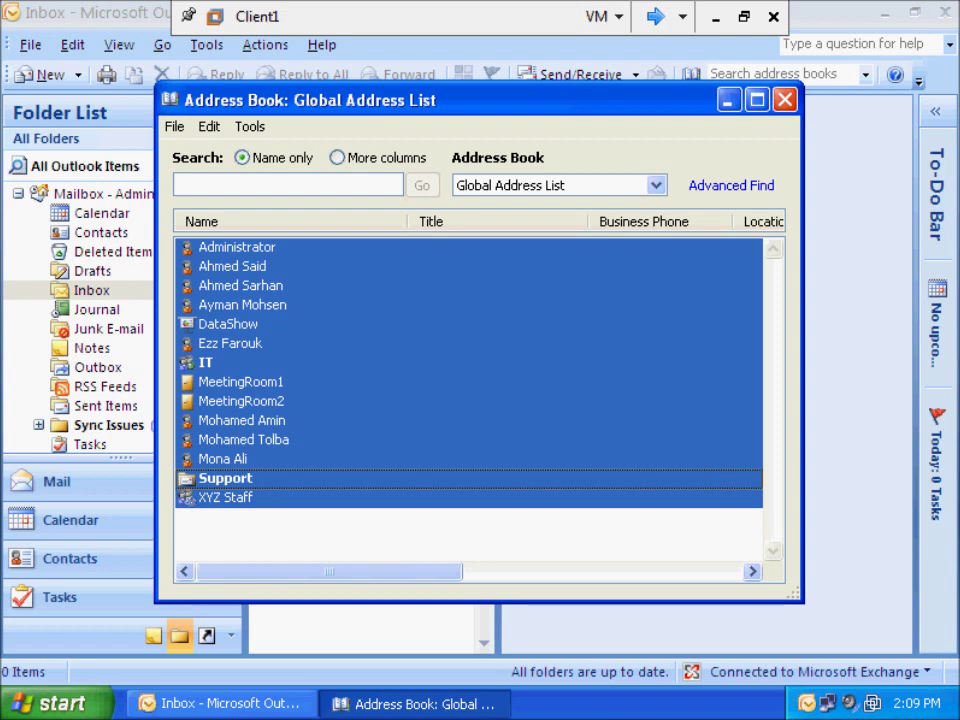
# Add the selected GAL entries to Contacts and view the Contacts folder
pyautogui.hotkey('shift', 'F10')
pyautogui.press('Down')
pyautogui.press('Down')
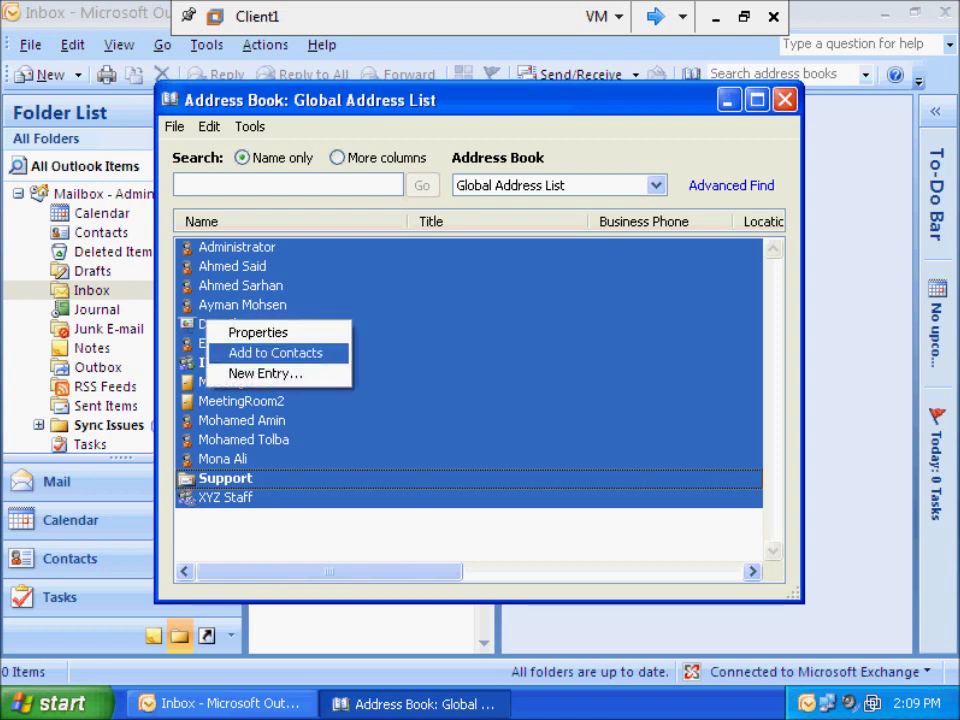
pyautogui.press('Return')
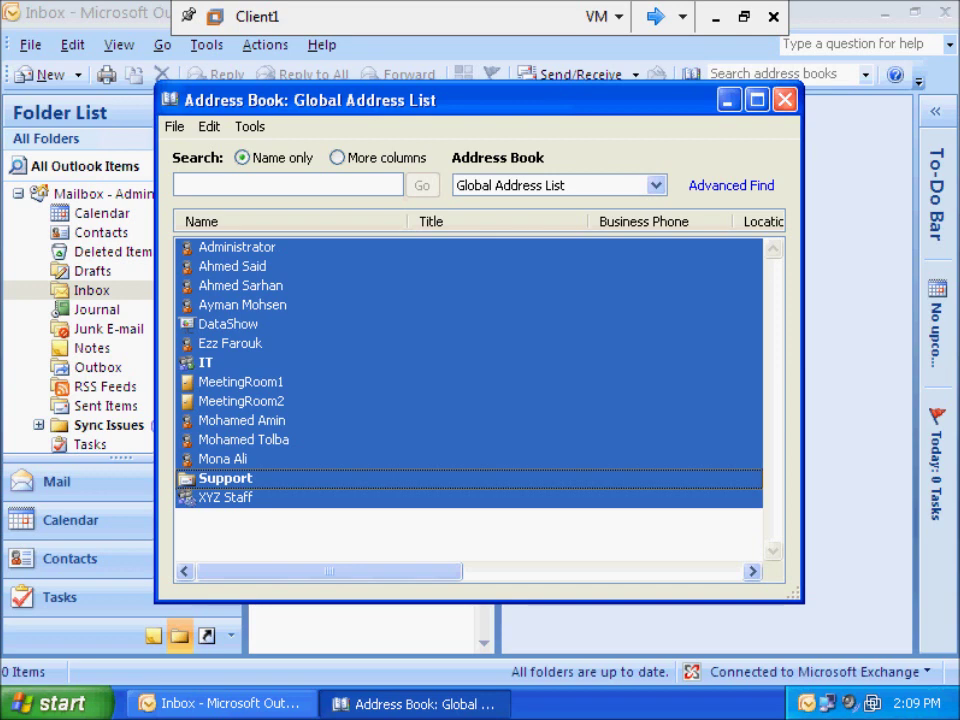
pyautogui.press('Escape')
pyautogui.click(70, 558)
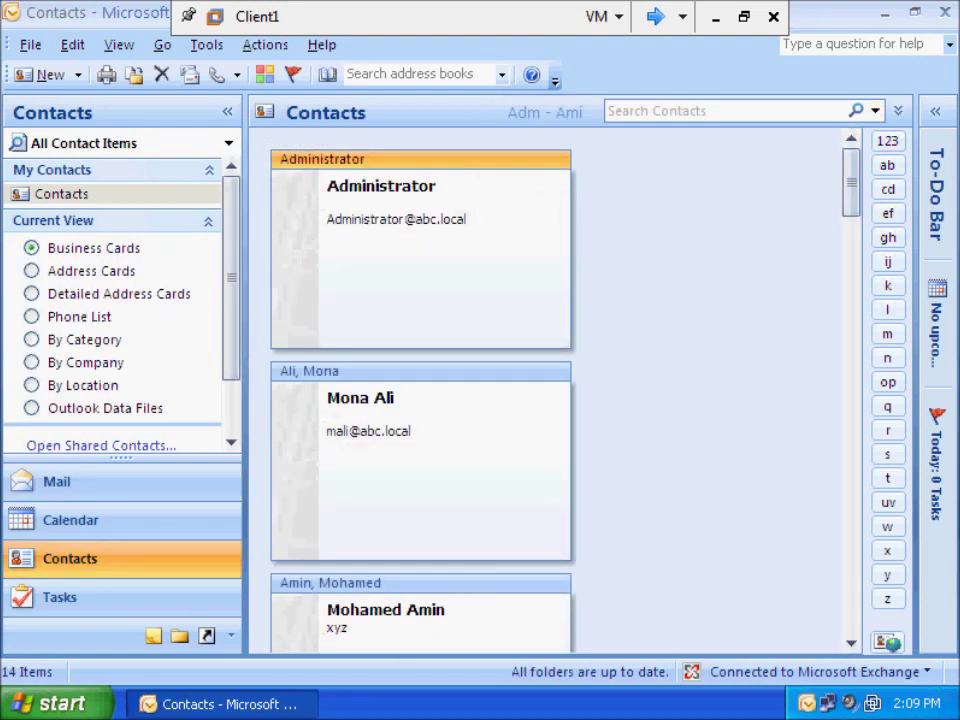
# Start the Import and Export wizard with Export to a file
pyautogui.press('alt')
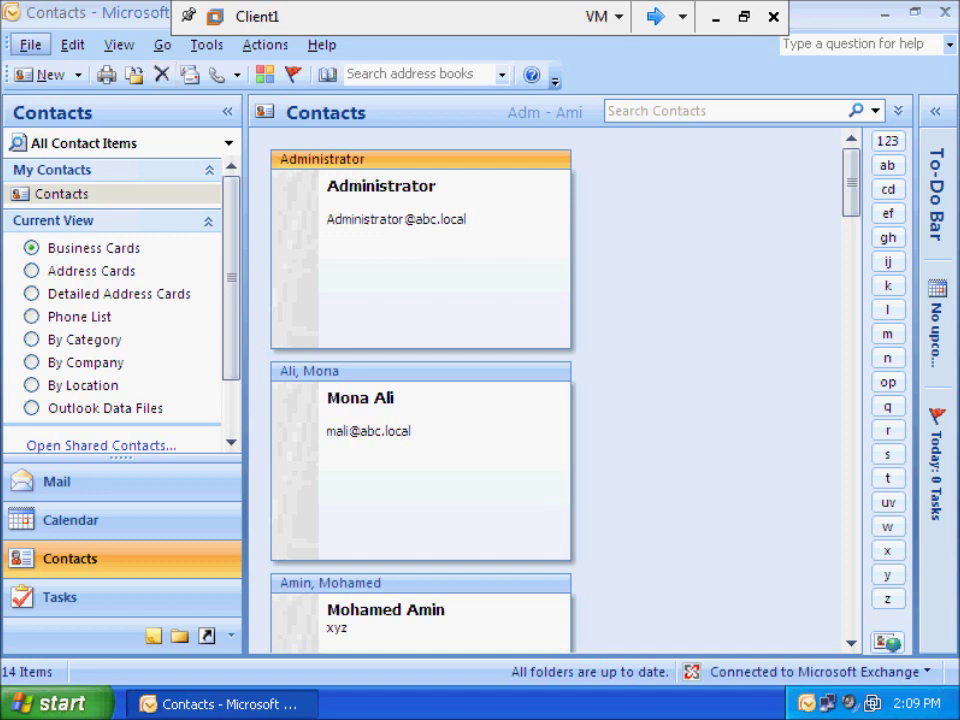
pyautogui.press('f')
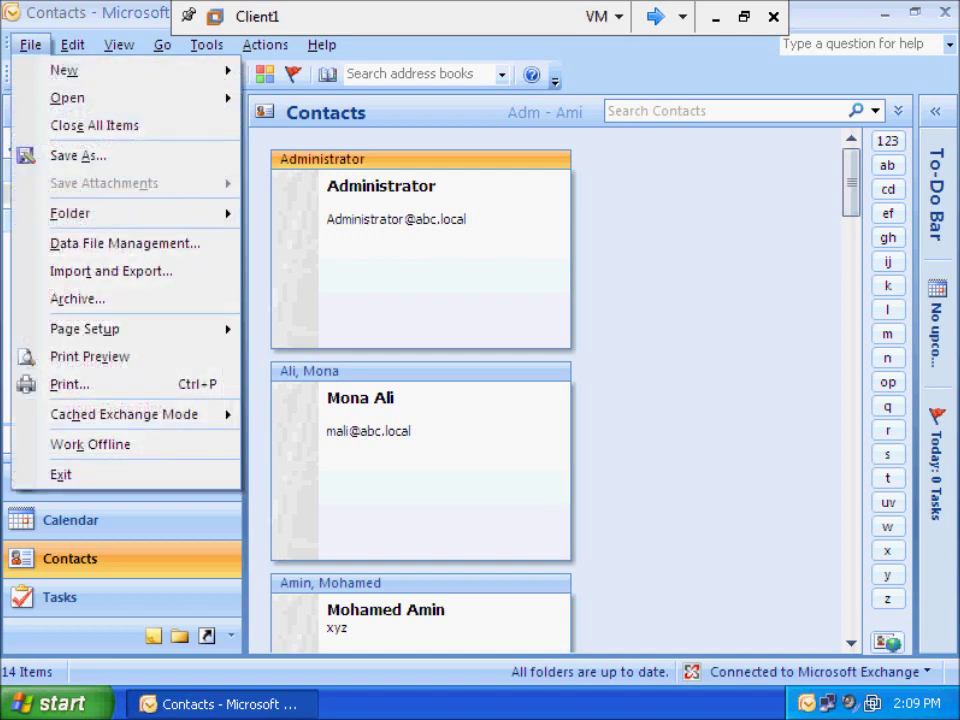
pyautogui.press('Down')
pyautogui.press('Down')
pyautogui.press('Down')
pyautogui.press('Down')
pyautogui.press('Down')
pyautogui.press('Down')
pyautogui.press('Down')
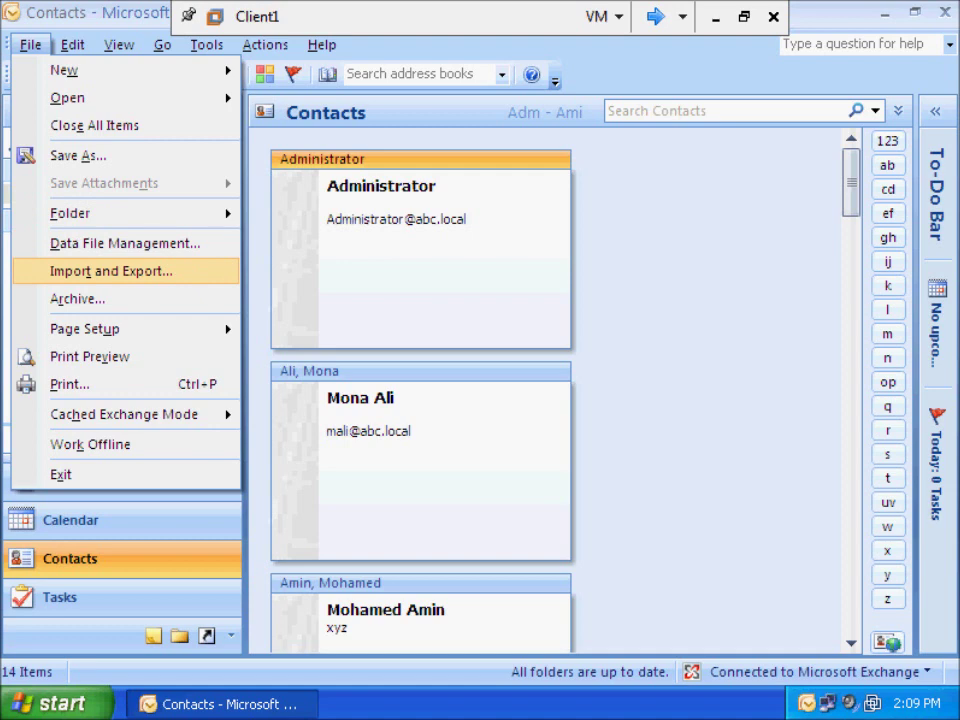
pyautogui.press('Return')
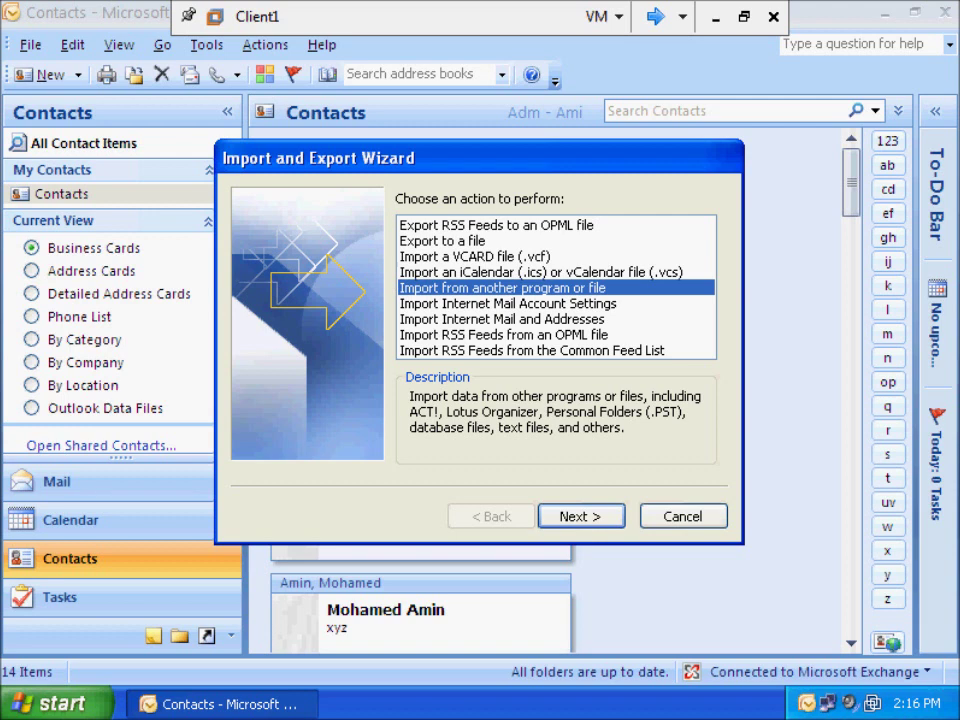
pyautogui.click(442, 240)
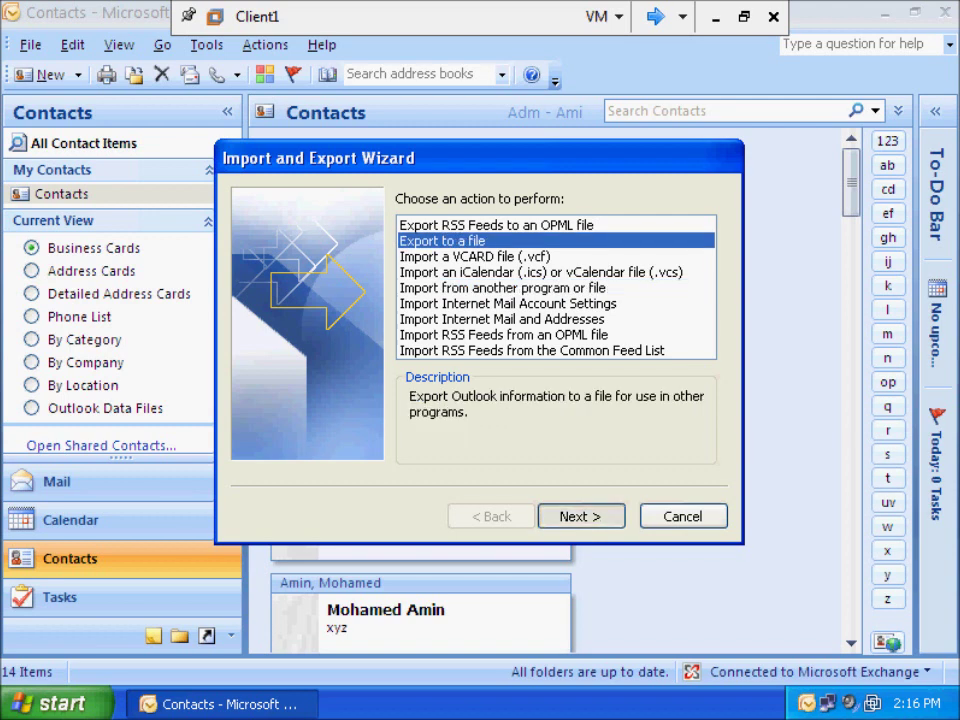
pyautogui.press('Return')
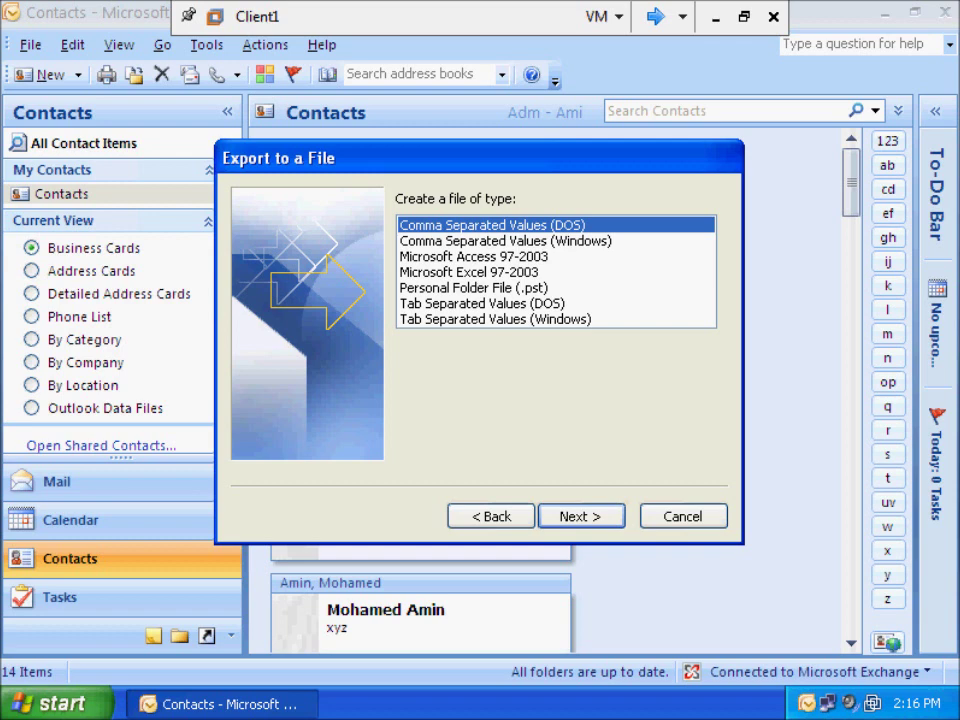
# Choose Personal Folder File (.pst), export the Contacts folder, and browse for a save location
pyautogui.click(473, 287)
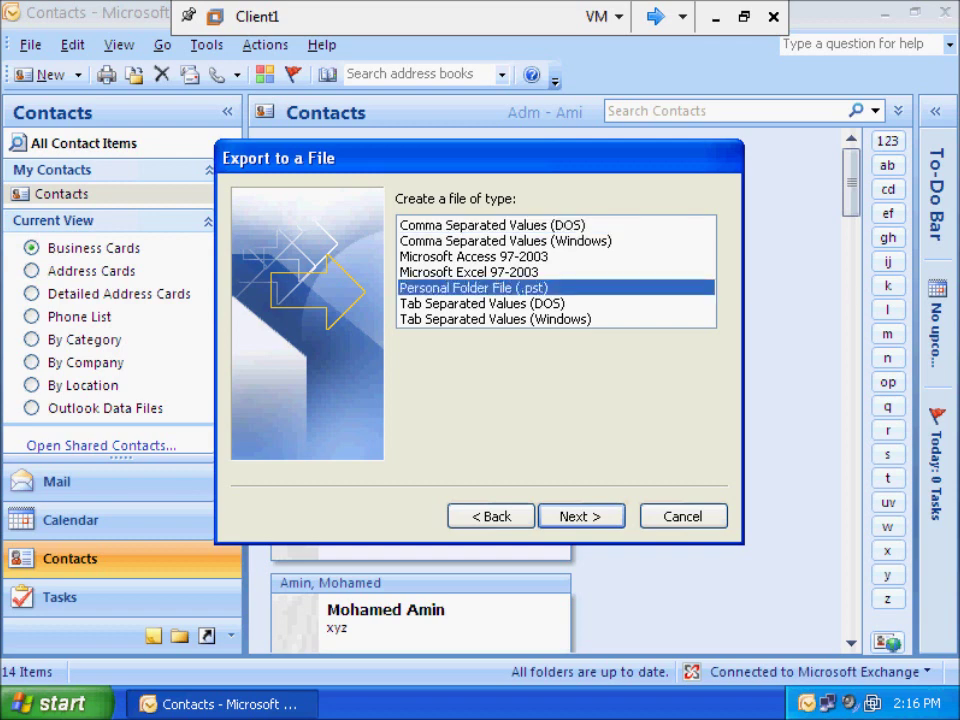
pyautogui.press('Return')
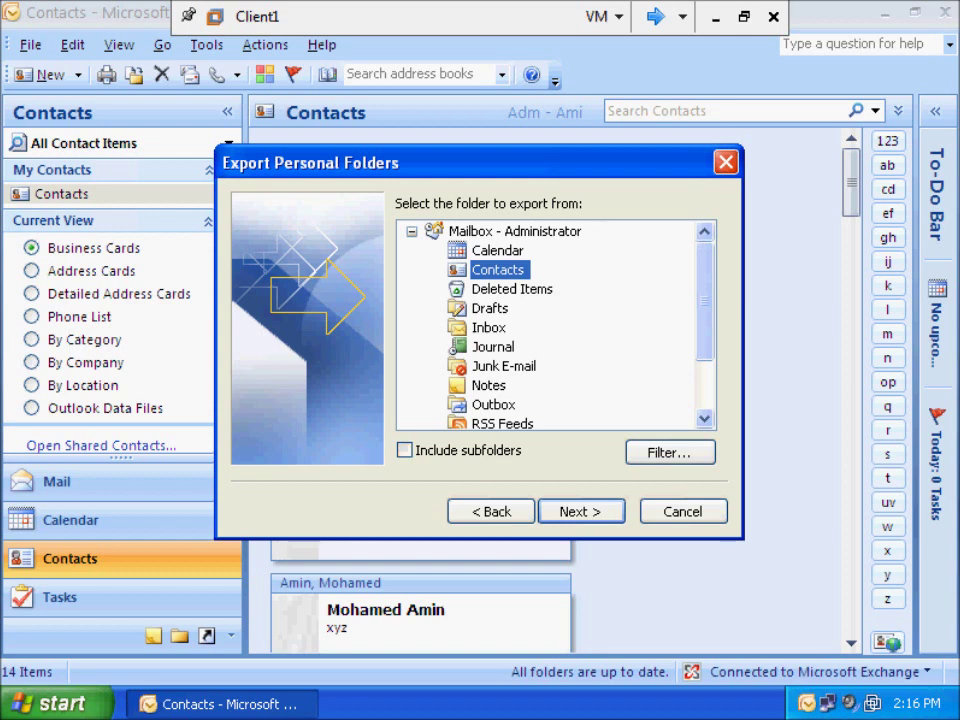
pyautogui.press('Return')
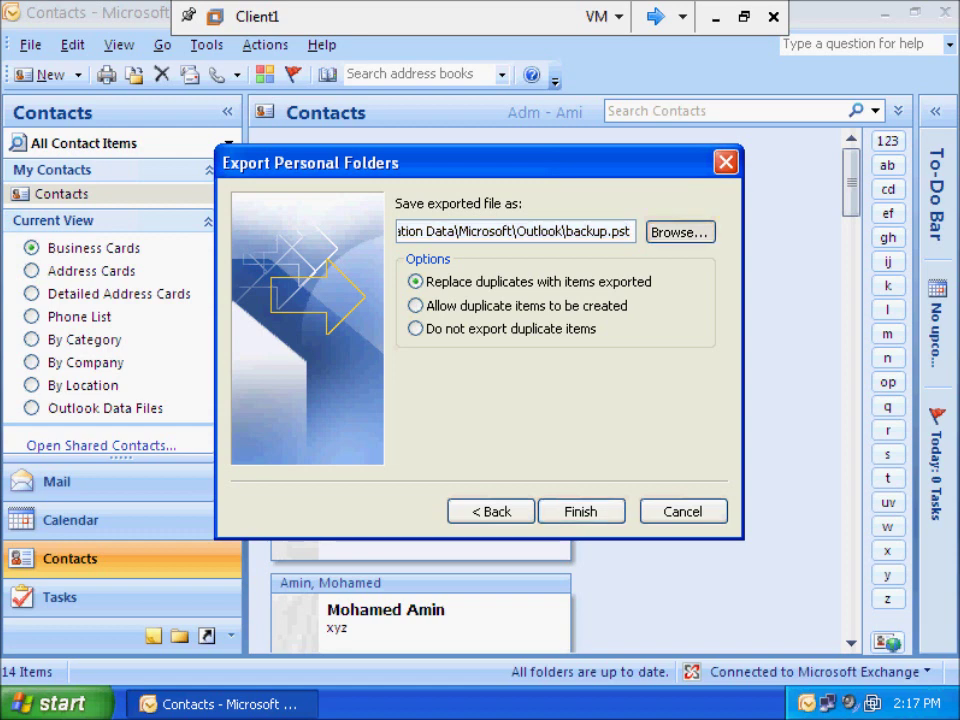
pyautogui.click(679, 232)
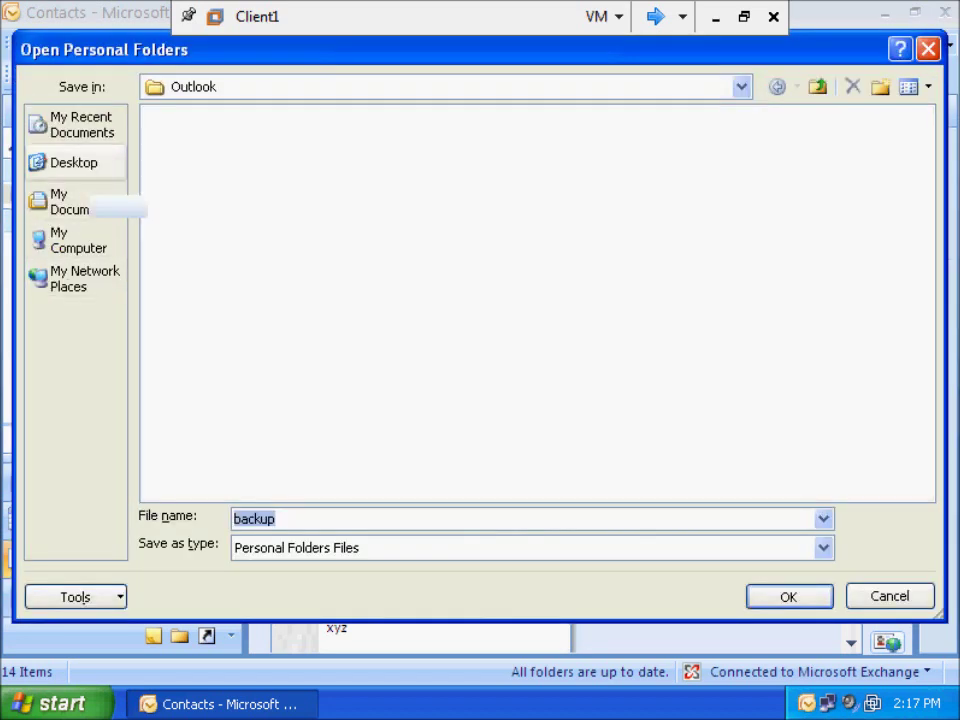
# Set the export file to C:\Contacts.pst on Local Disk (C:)
pyautogui.click(75, 240)
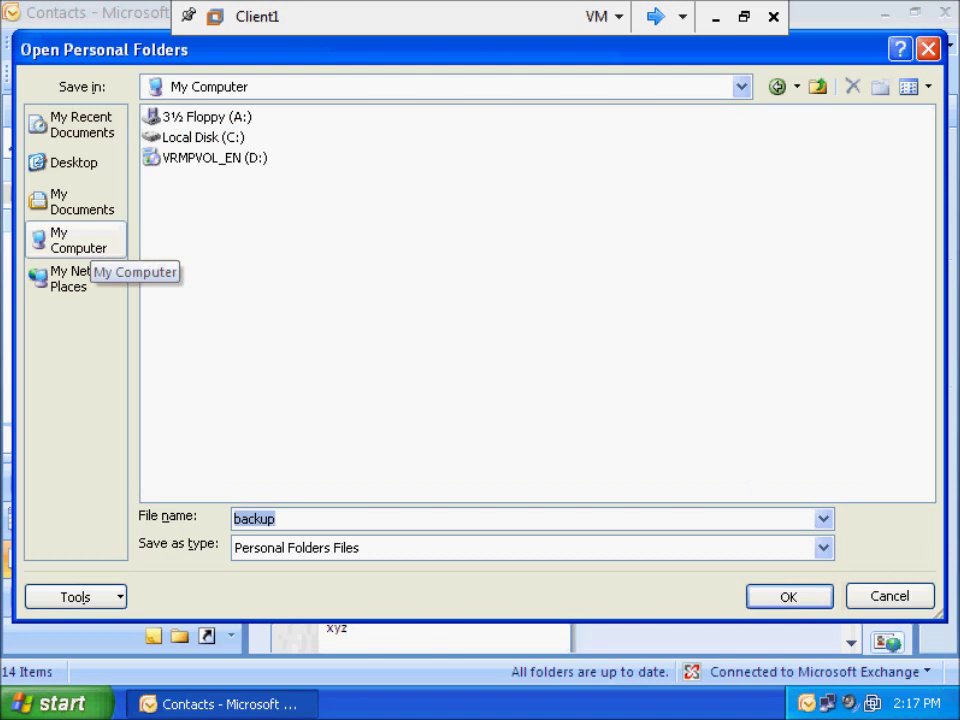
pyautogui.click(203, 137)
pyautogui.press('Return')
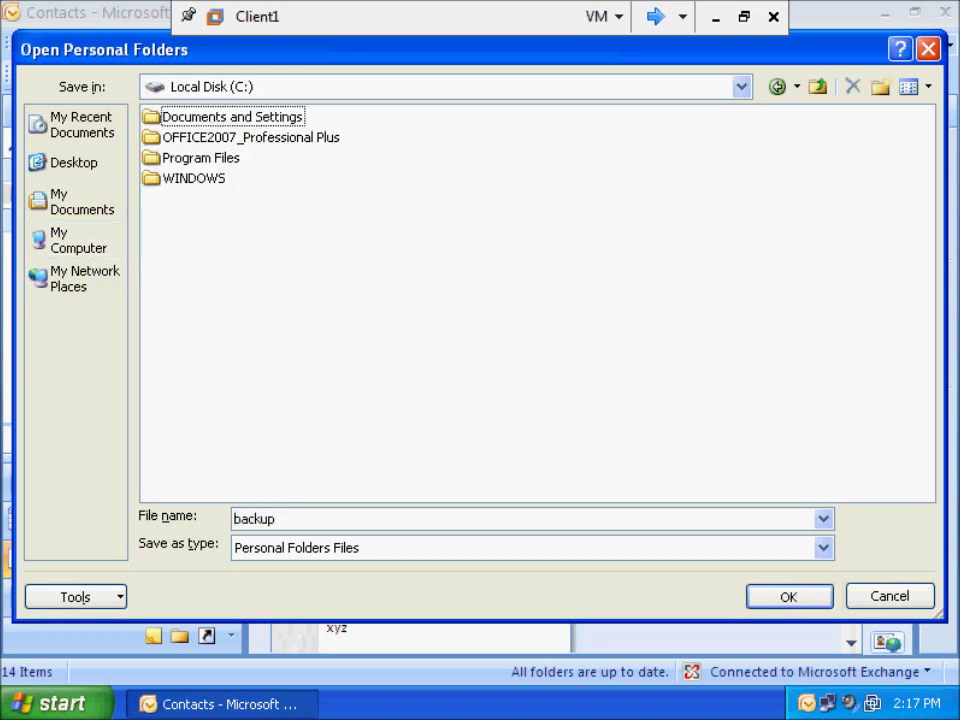
pyautogui.click(296, 518)
pyautogui.doubleClick(296, 518)
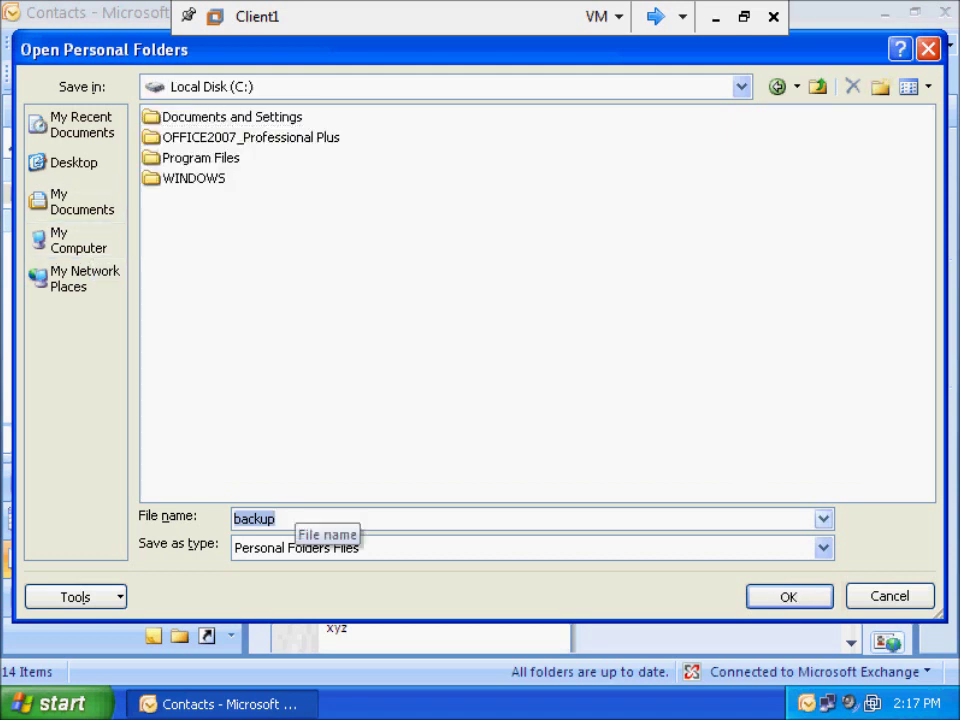
pyautogui.write('Contacts')
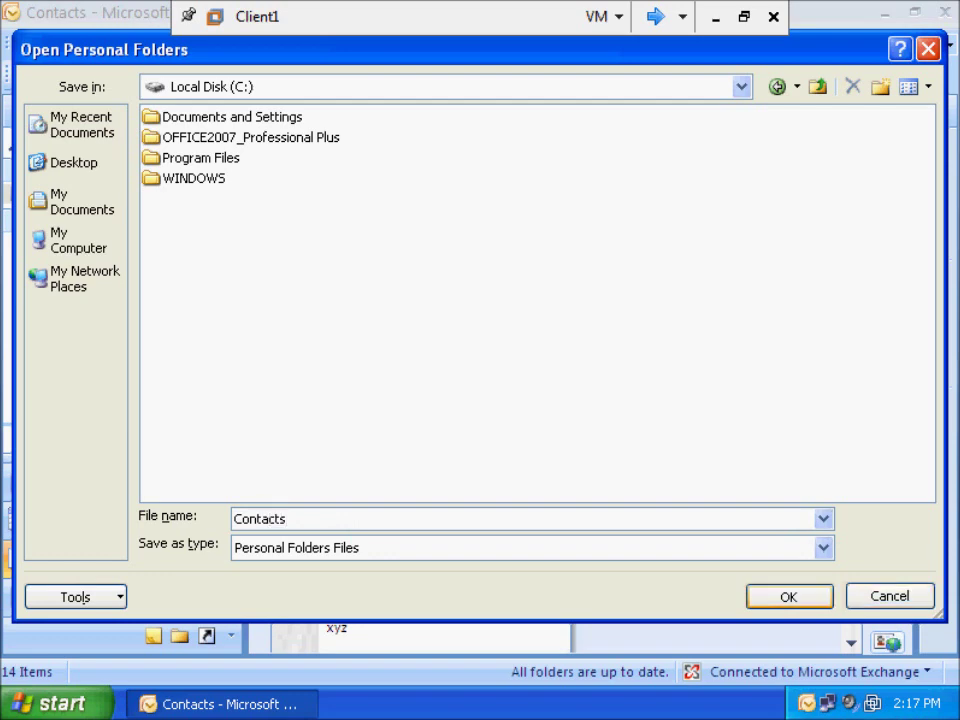
pyautogui.click(789, 596)
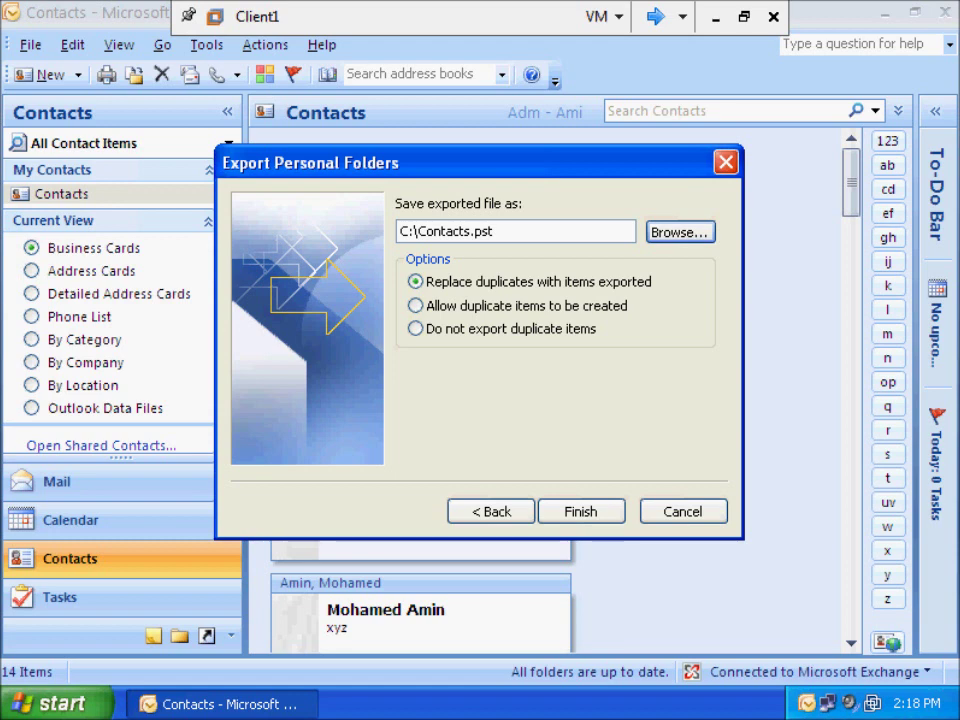
# Finish the export, naming the personal folders file Contacts
pyautogui.press('Return')
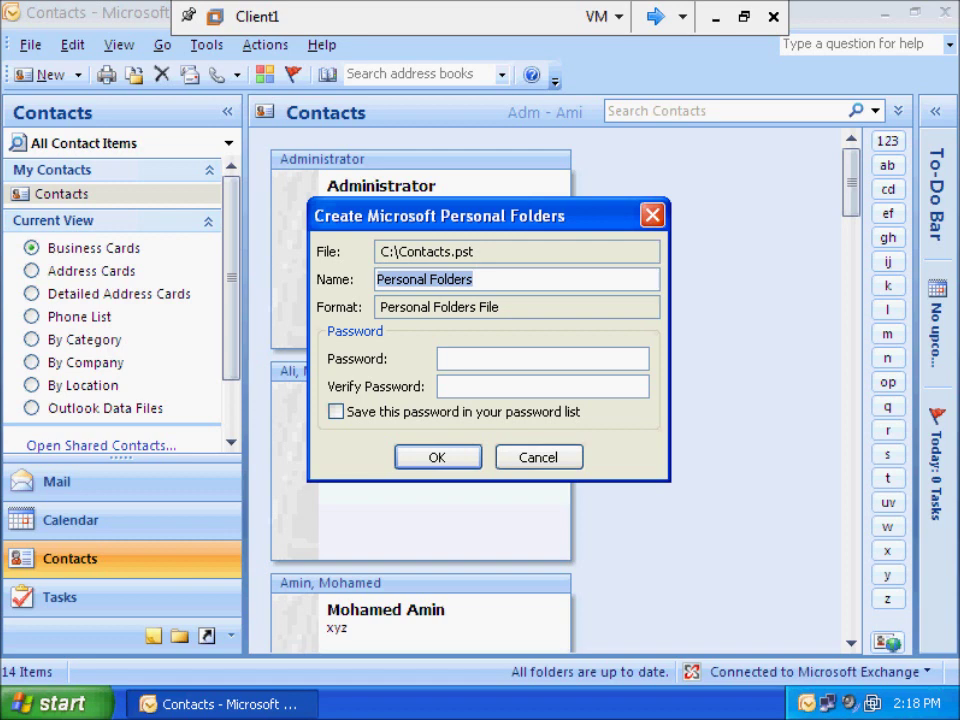
pyautogui.write('C')
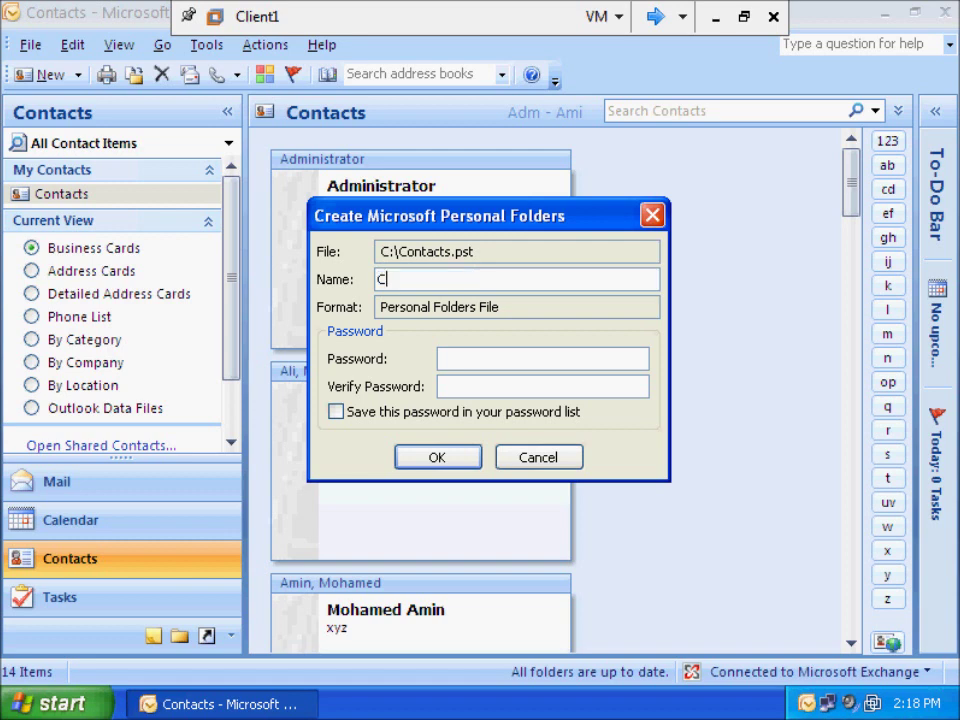
pyautogui.write('ontacts')
pyautogui.press('Return')
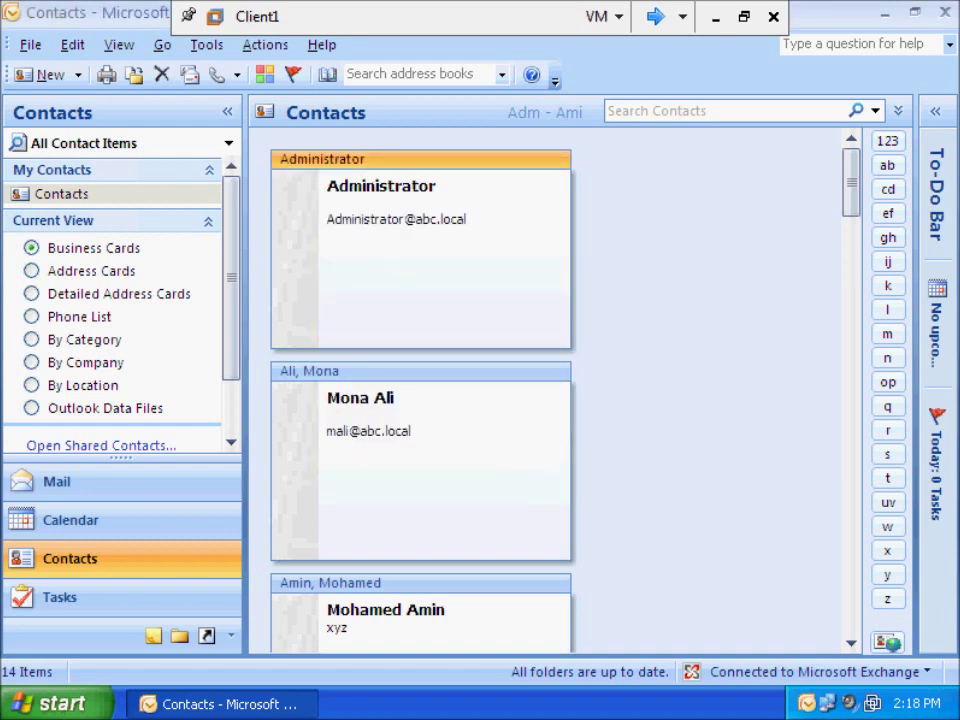
# Close Outlook and open Local Disk (C:) from My Computer
pyautogui.hotkey('alt', 'F4')
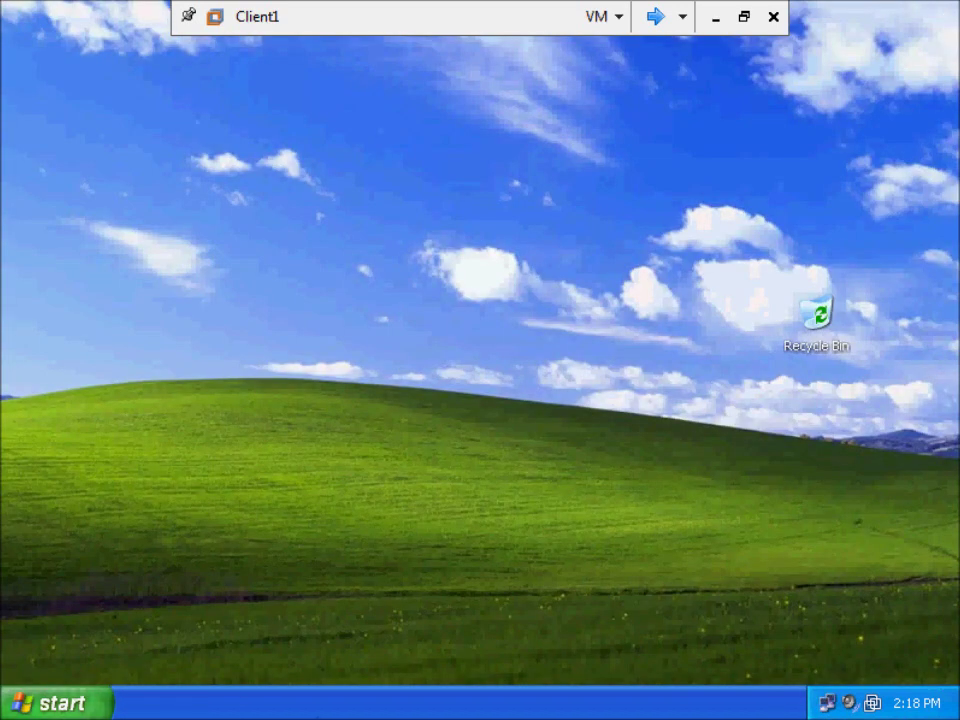
pyautogui.press('super')
pyautogui.press('Up')
pyautogui.press('Up')
pyautogui.press('Up')
pyautogui.press('Return')
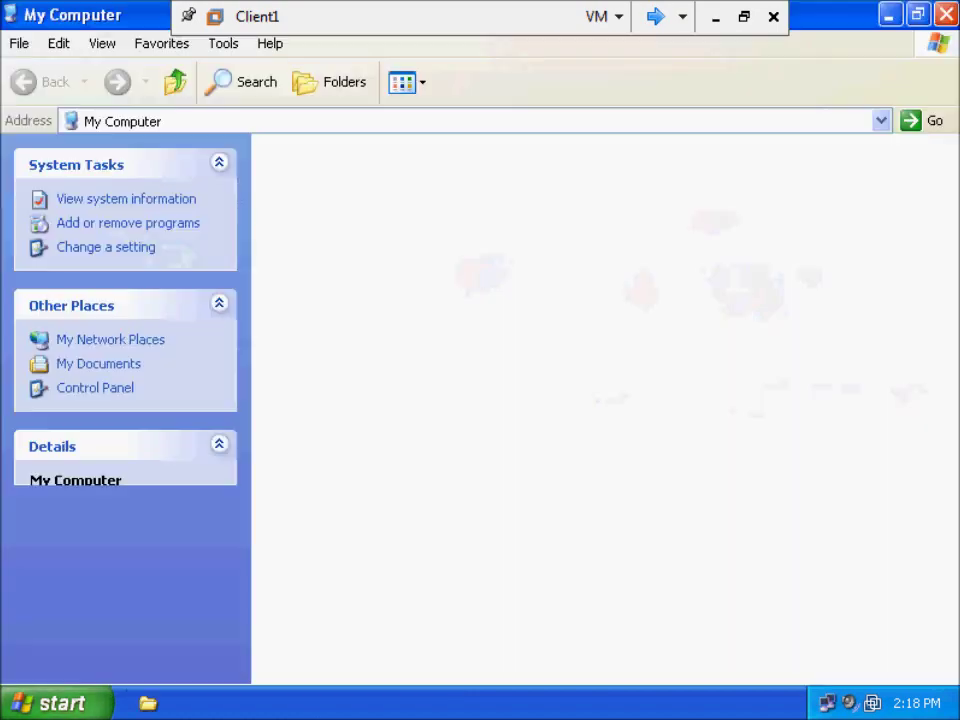
pyautogui.press('Return')
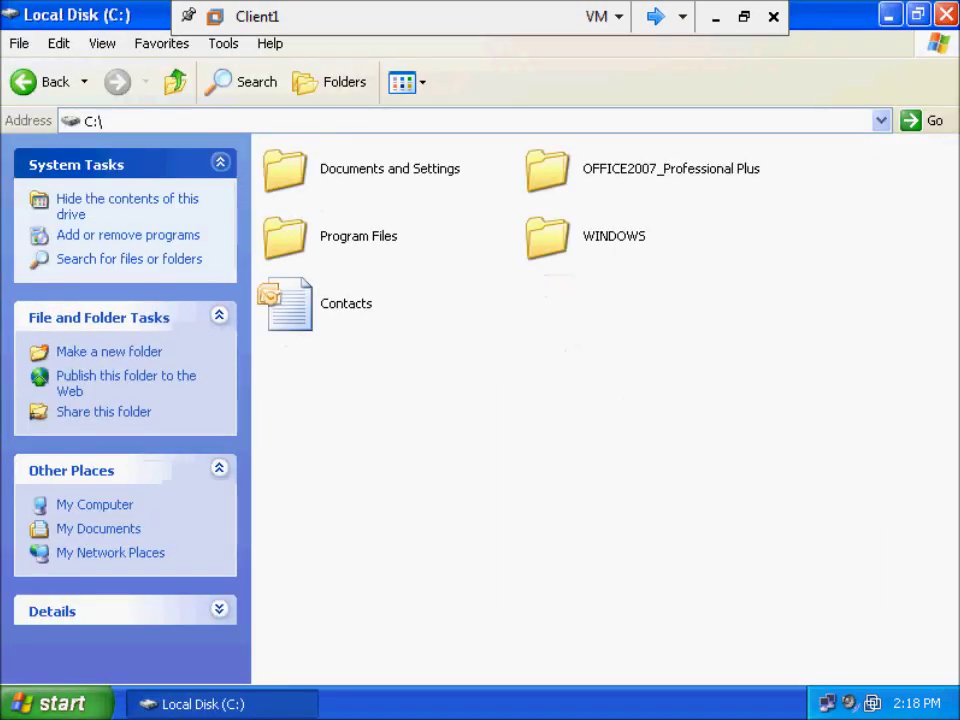
# In Folder Options > View, uncheck 'Hide extensions for known file types' and close the window
pyautogui.hotkey('alt', 't')
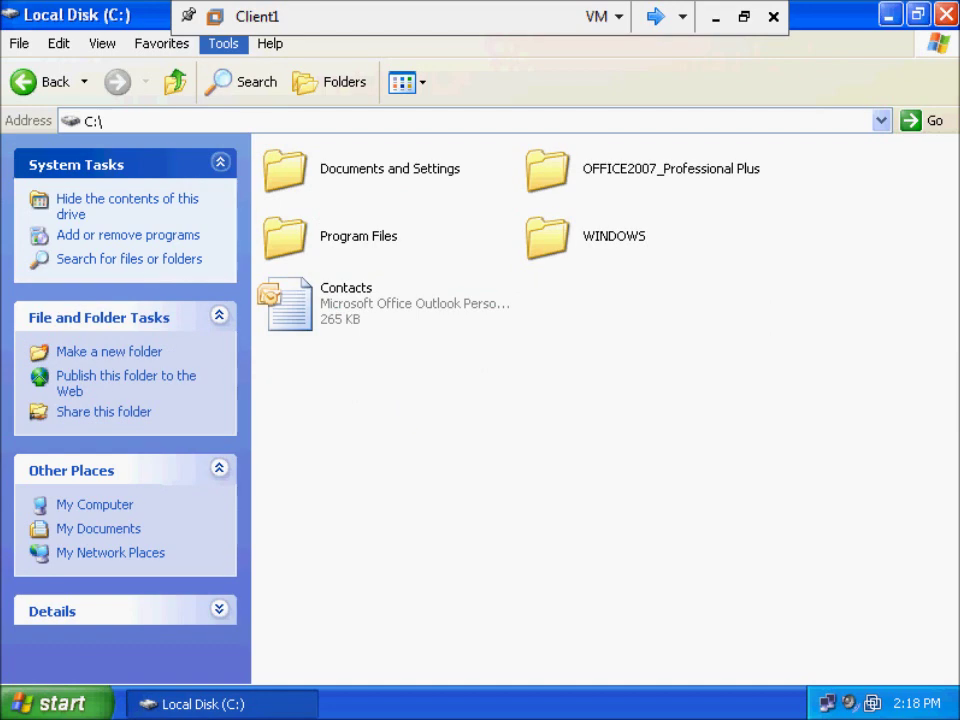
pyautogui.press('Down')
pyautogui.press('Down')
pyautogui.press('Down')
pyautogui.press('Return')
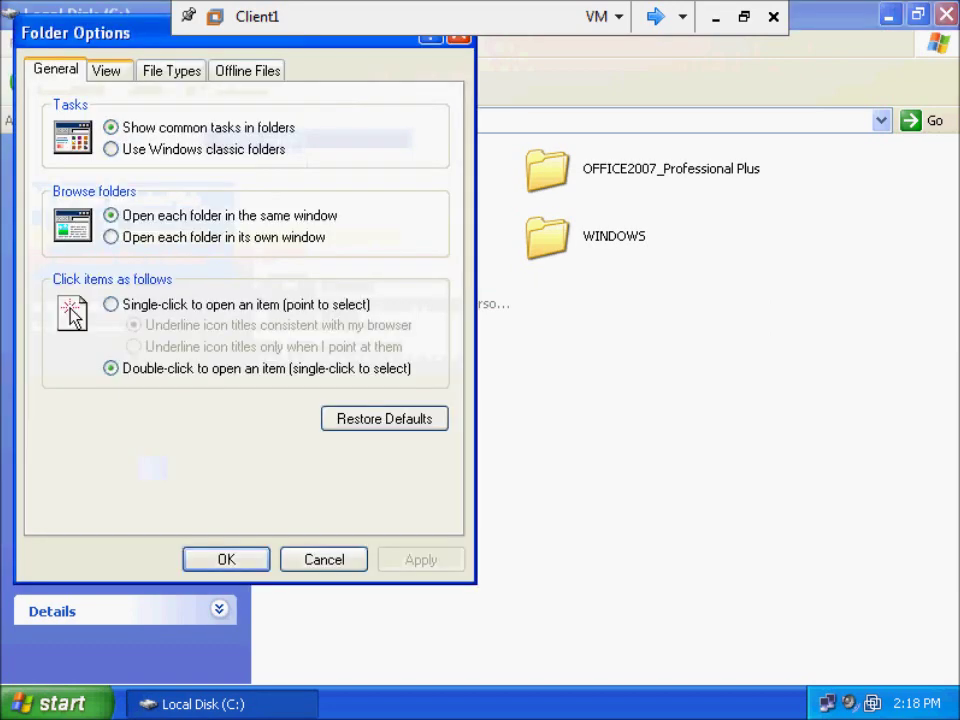
pyautogui.hotkey('ctrl', 'Tab')
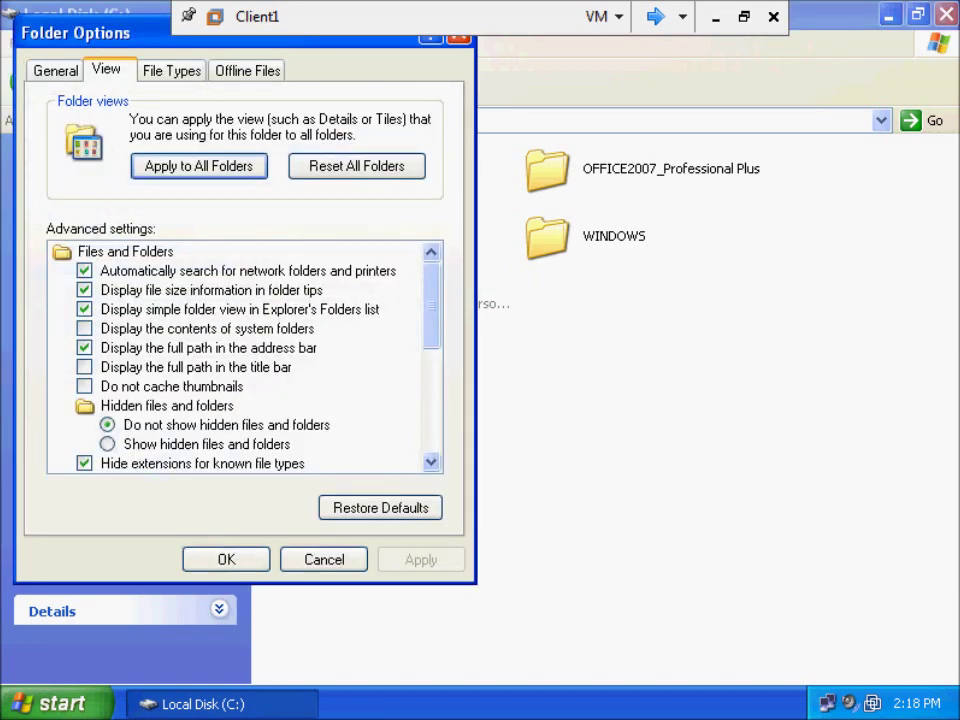
pyautogui.click(107, 444)
pyautogui.scroll(-1, 240, 355)
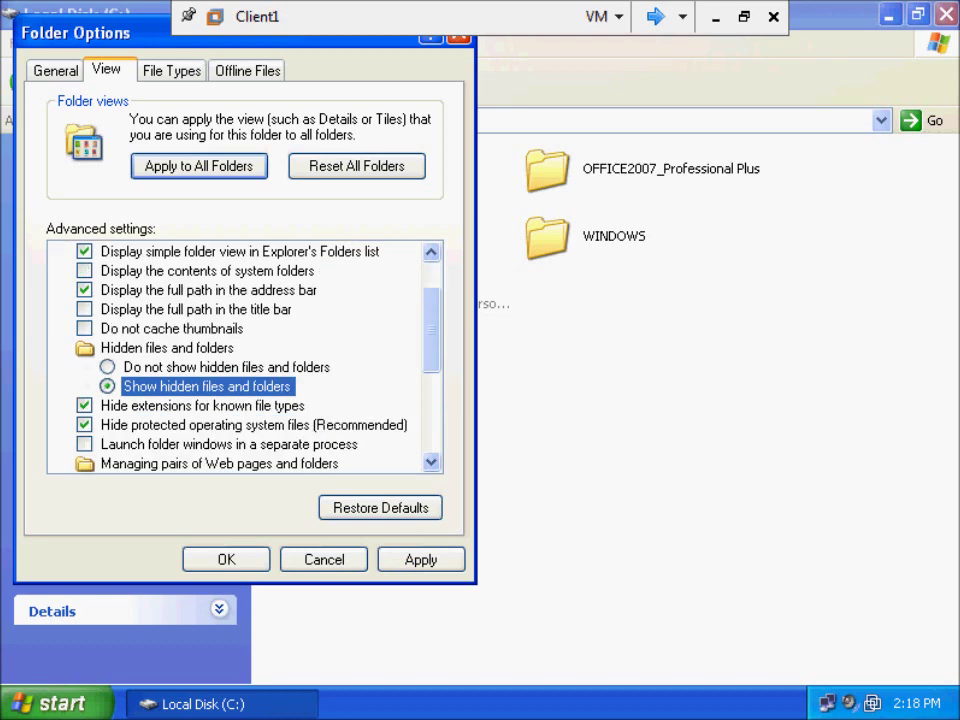
pyautogui.click(107, 367)
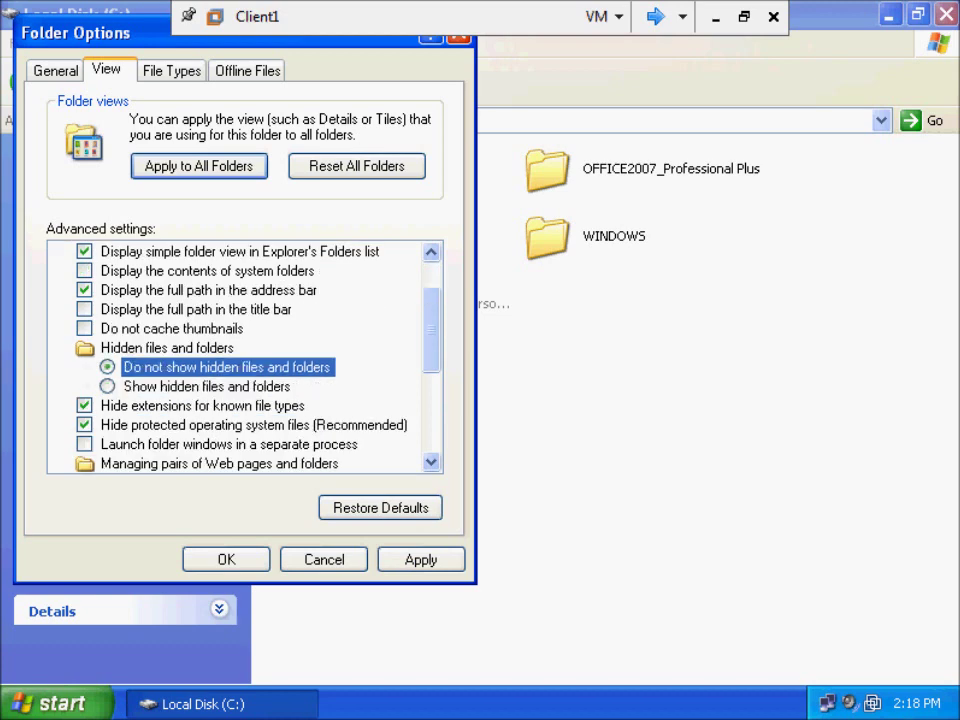
pyautogui.click(84, 405)
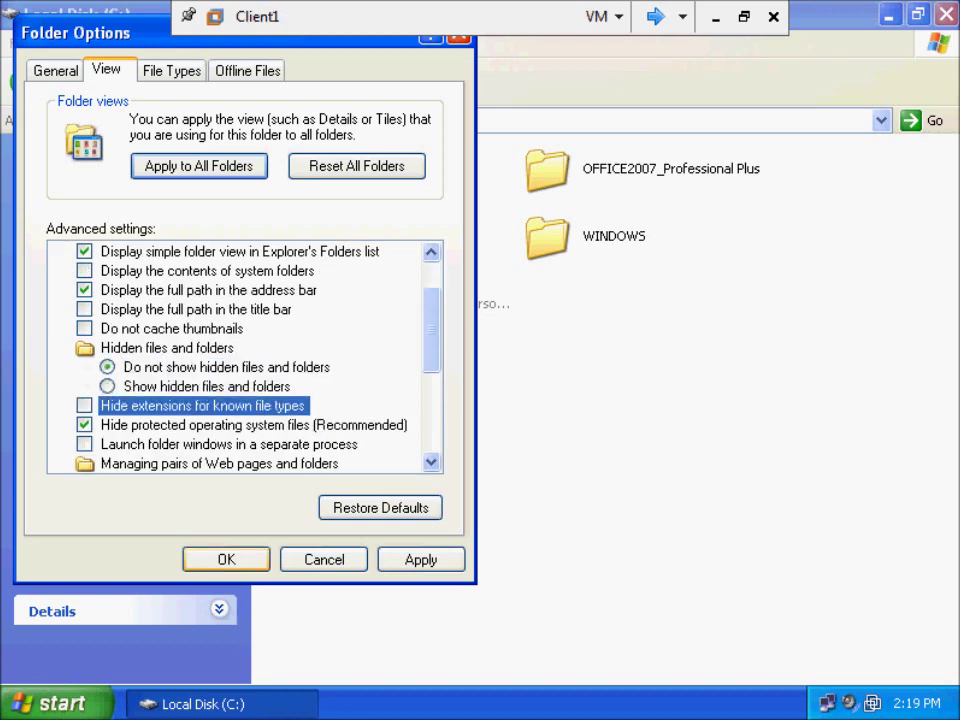
pyautogui.press('Return')
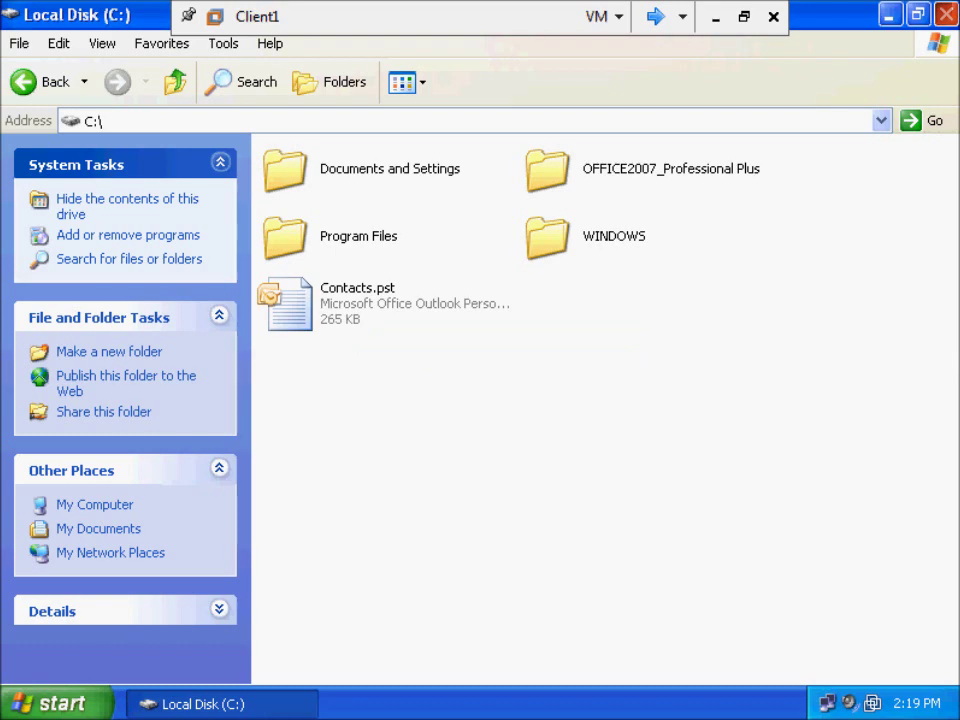
pyautogui.hotkey('alt', 'F4')
pyautogui.press('super')
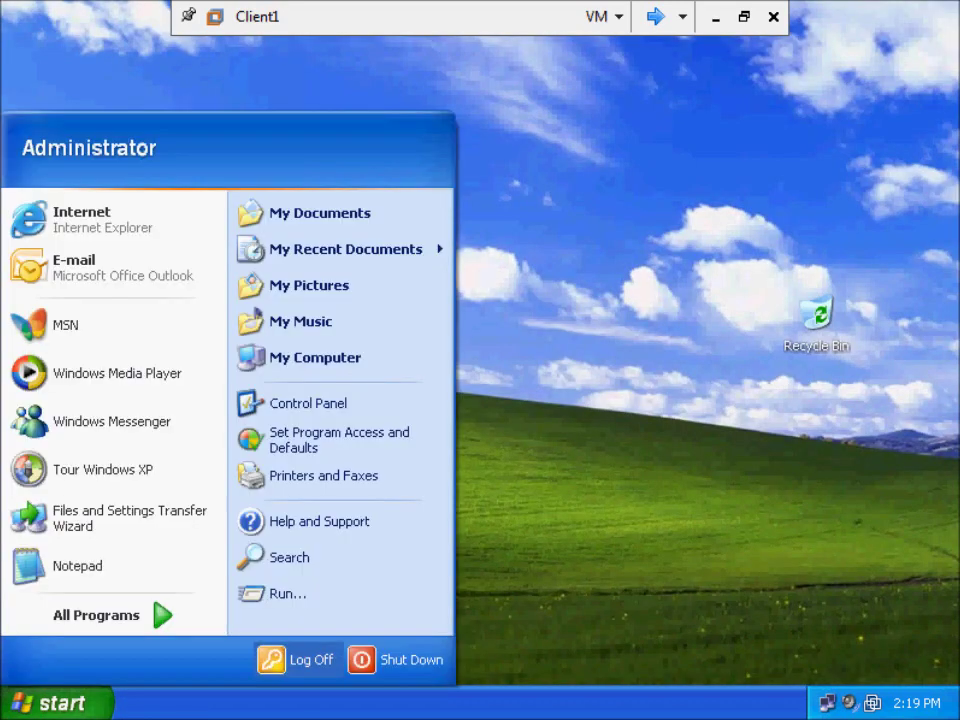
# Log off, log on with the POP3 user's name and password, and decline changing the password
pyautogui.press('l')
pyautogui.press('Return')
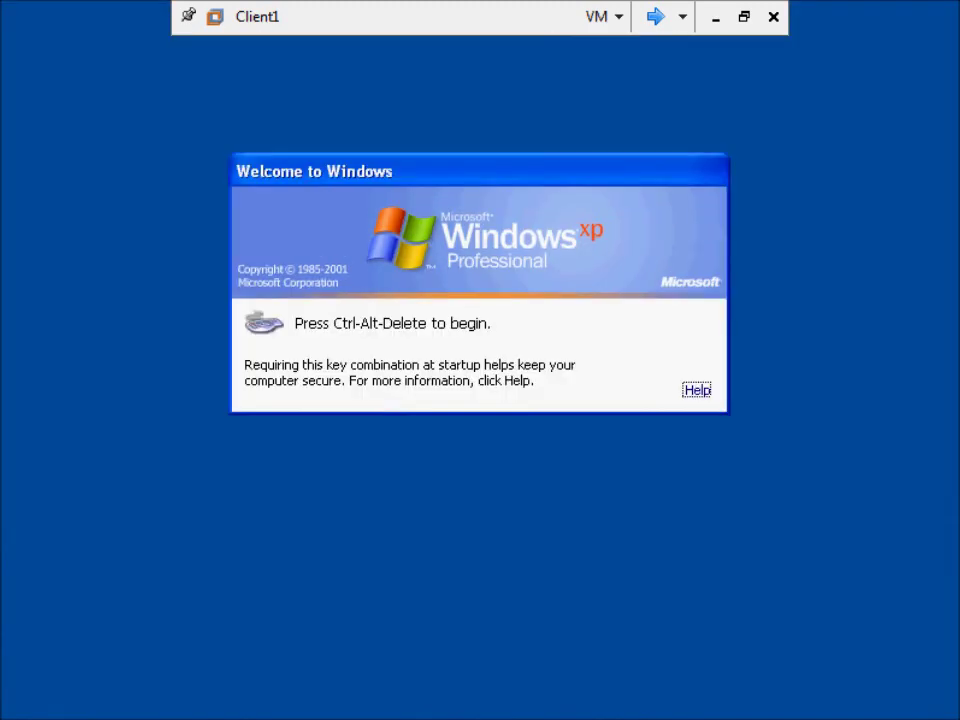
pyautogui.hotkey('ctrl', 'alt', 'Delete')
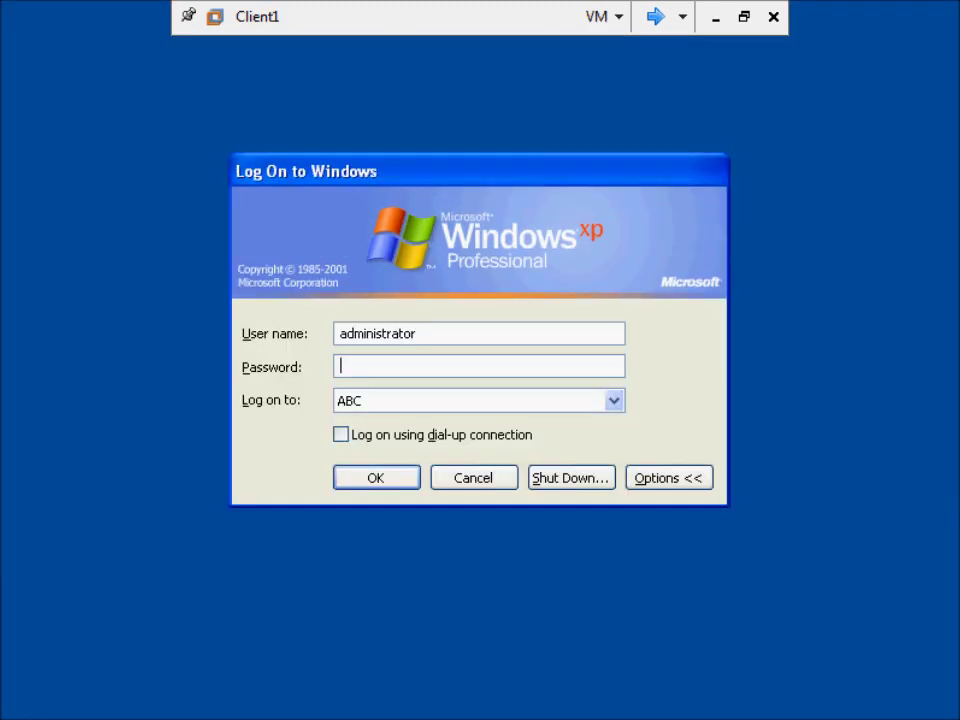
pyautogui.hotkey('shift', 'Tab')
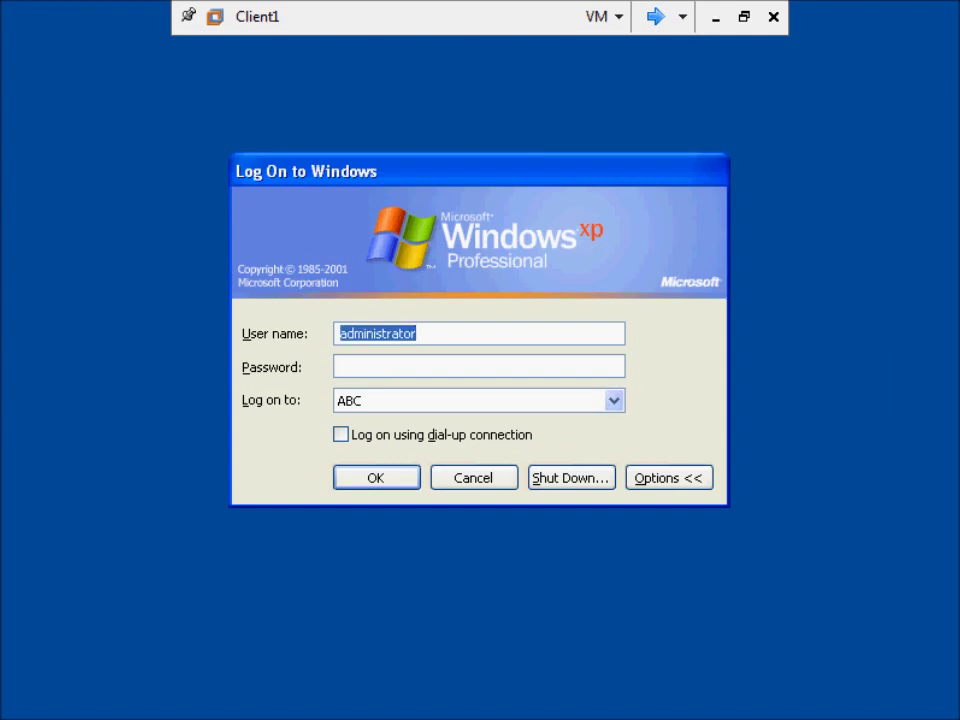
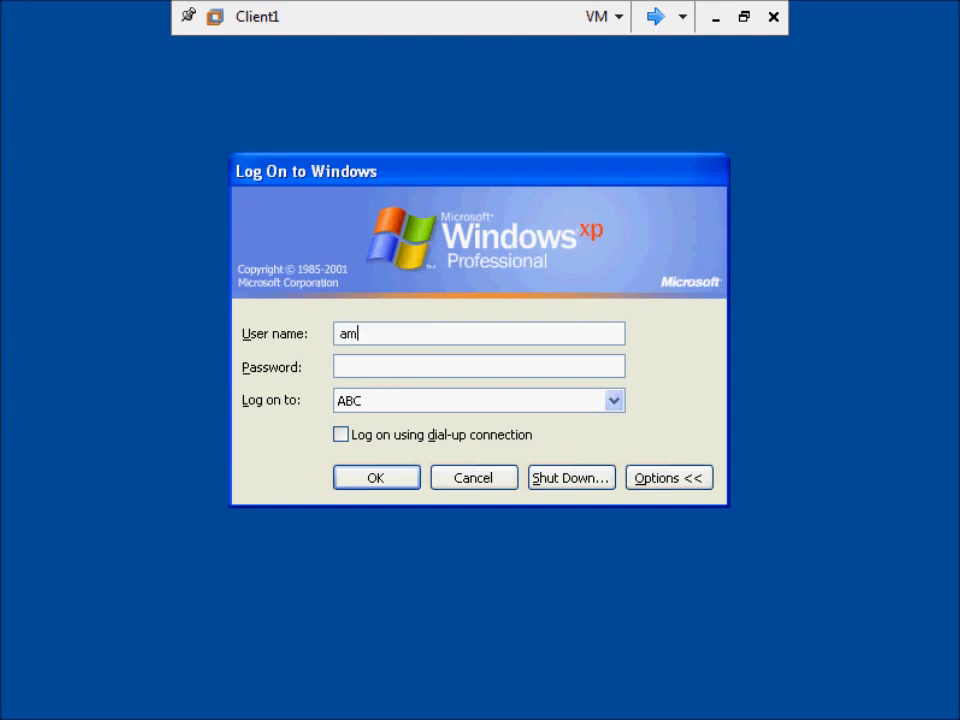
pyautogui.press('Tab')
pyautogui.write('password')
pyautogui.press('Return')
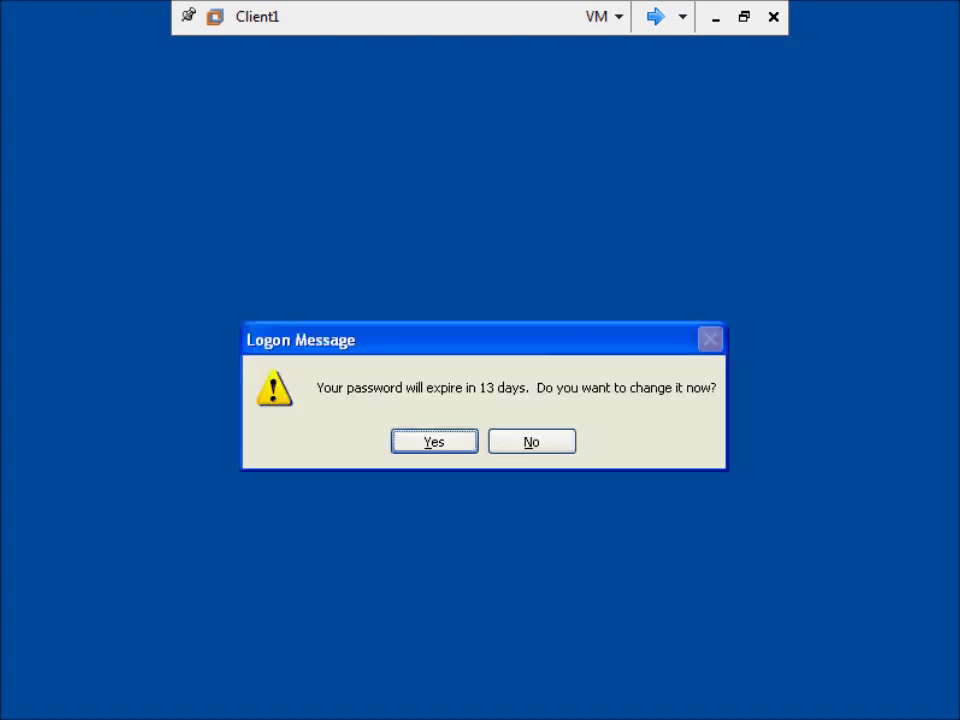
pyautogui.press('Tab')
pyautogui.press('Return')
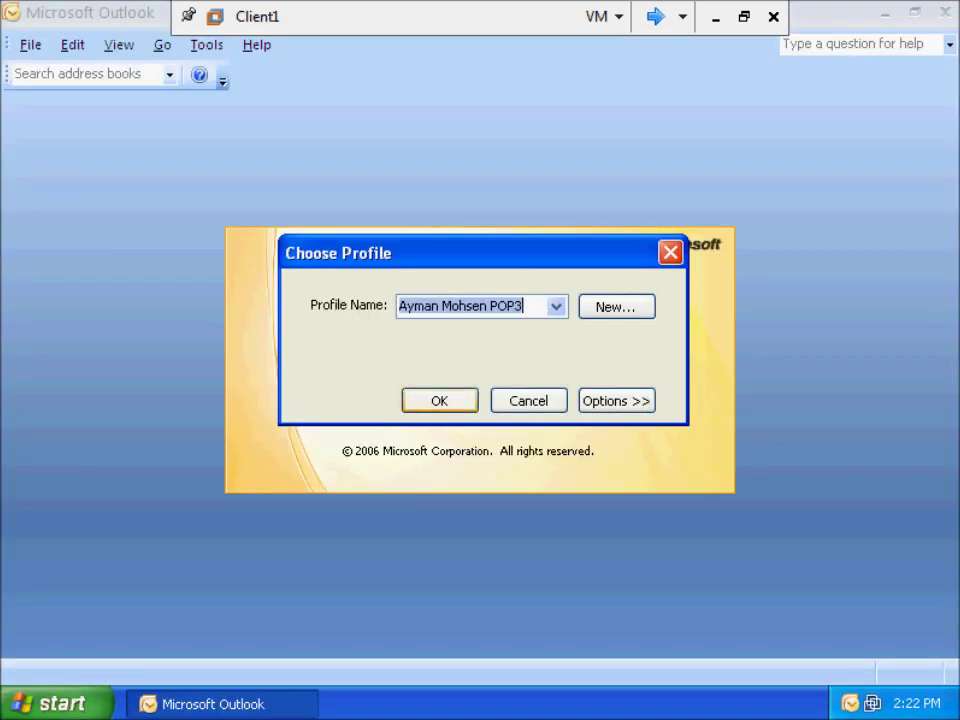
# Start Outlook with the POP3 profile and begin importing a Personal Folder File (.pst)
pyautogui.press('Return')
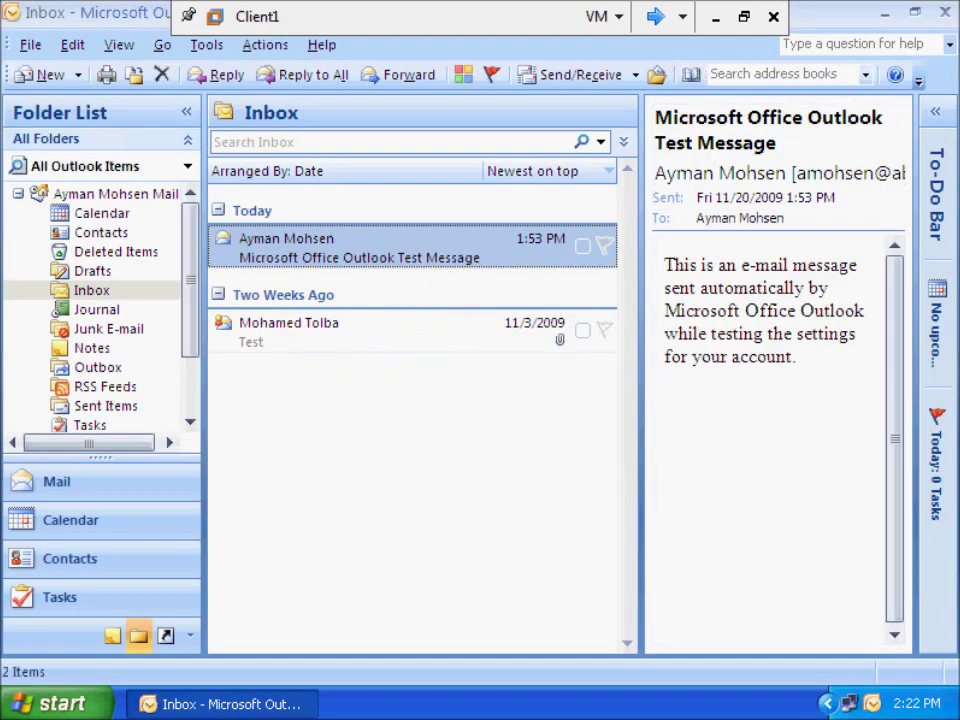
pyautogui.hotkey('alt', 'f')
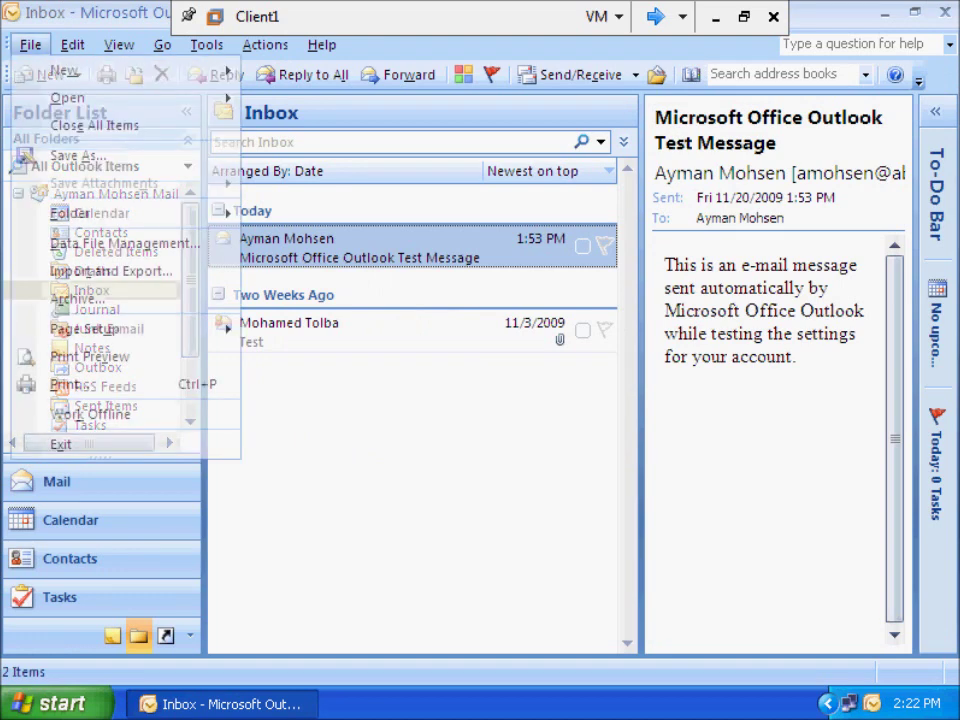
pyautogui.press('t')
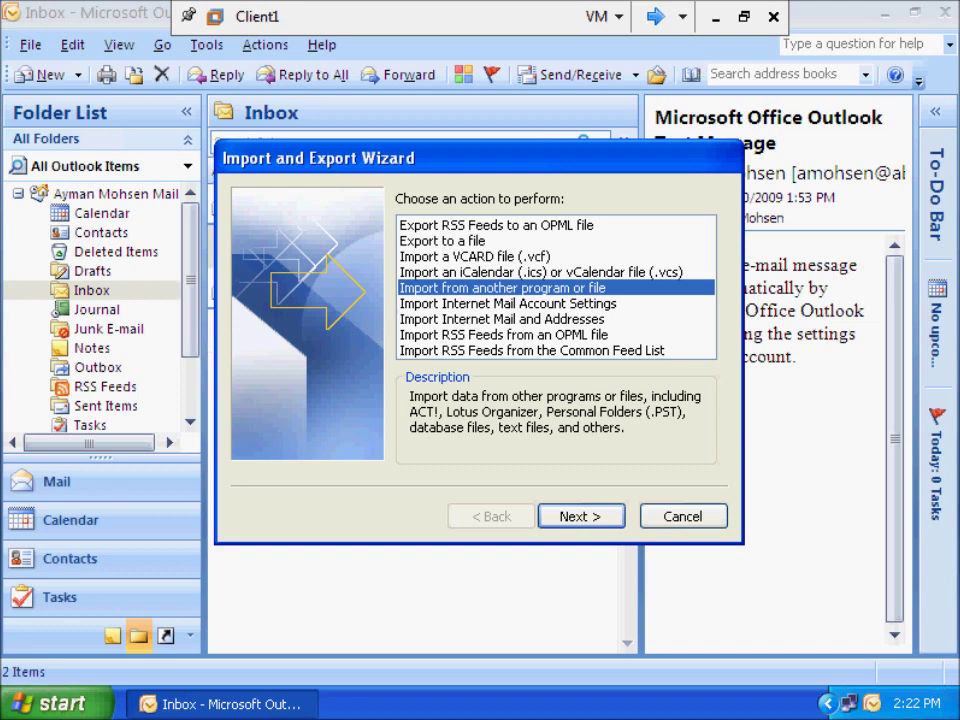
pyautogui.press('Return')
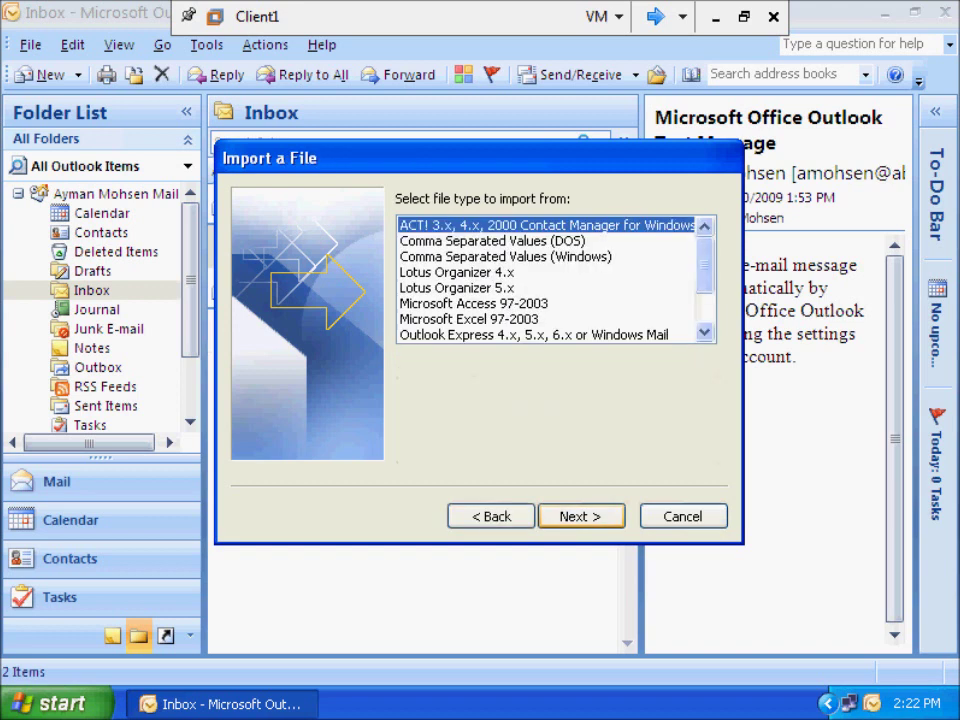
pyautogui.scroll(-1, 555, 280)
pyautogui.scroll(-1, 555, 280)
pyautogui.click(470, 318)
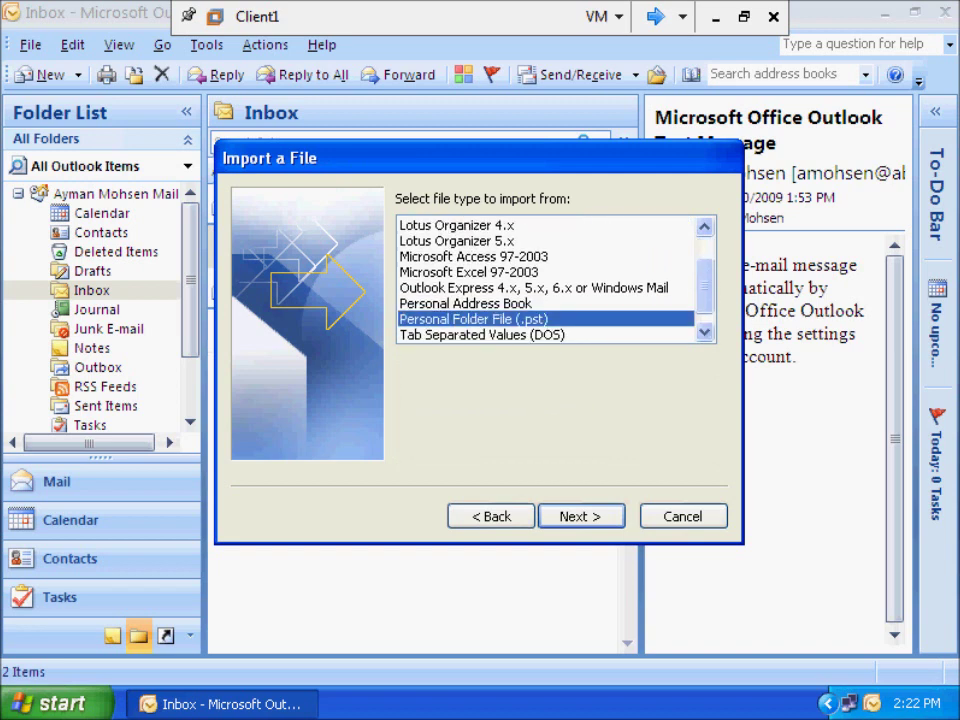
pyautogui.press('Return')
# Browse to C:\Contacts.pst as the file to import
pyautogui.hotkey('alt', 'r')
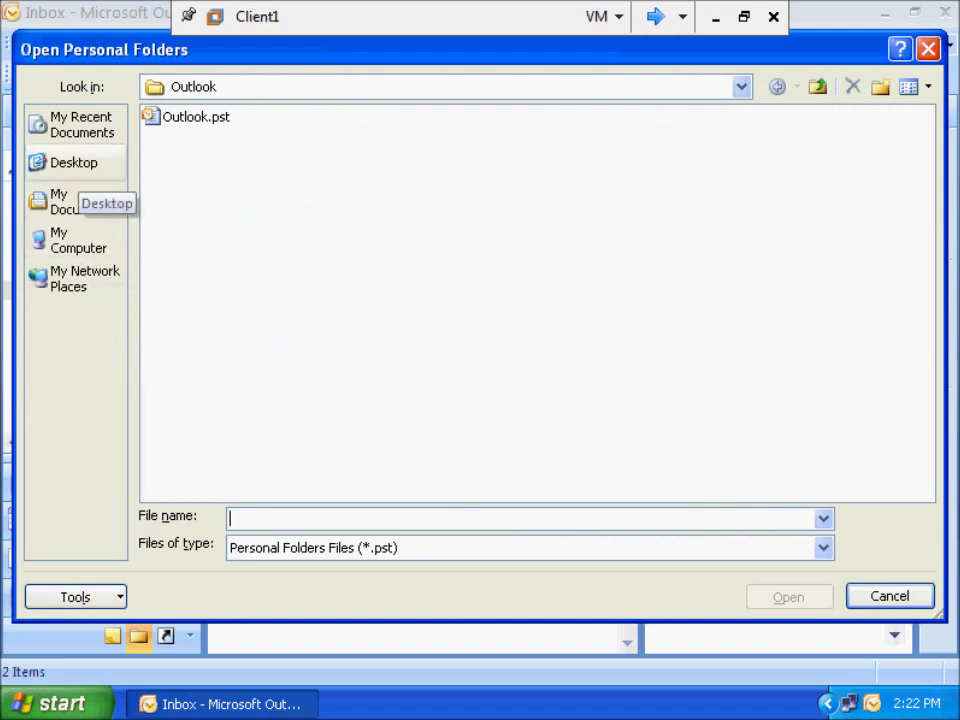
pyautogui.click(74, 165)
pyautogui.click(78, 240)
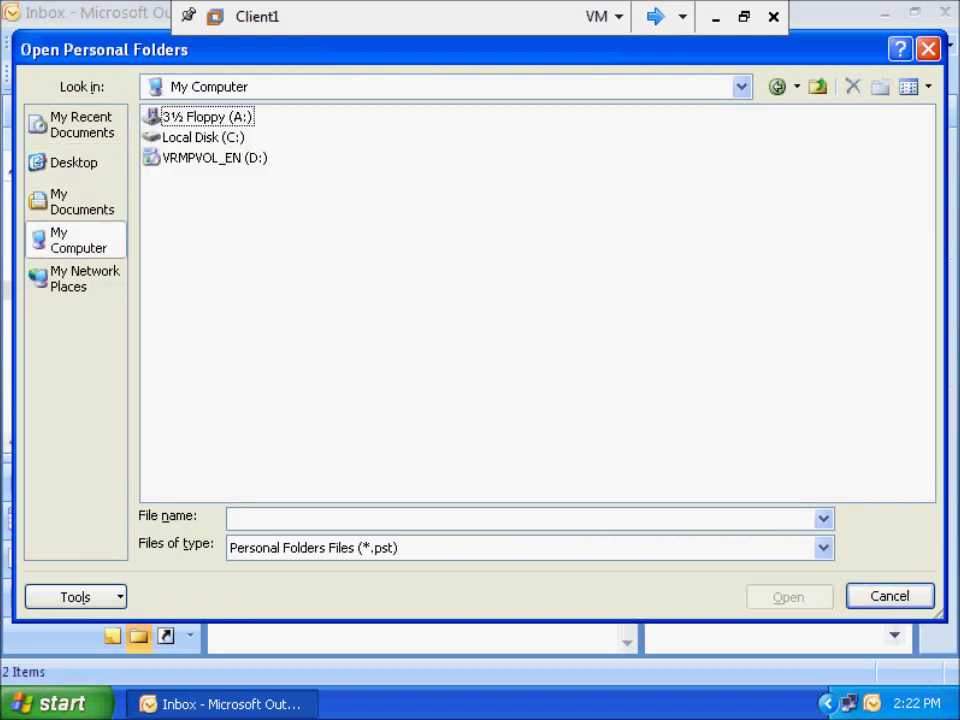
pyautogui.press('Down')
pyautogui.press('Return')
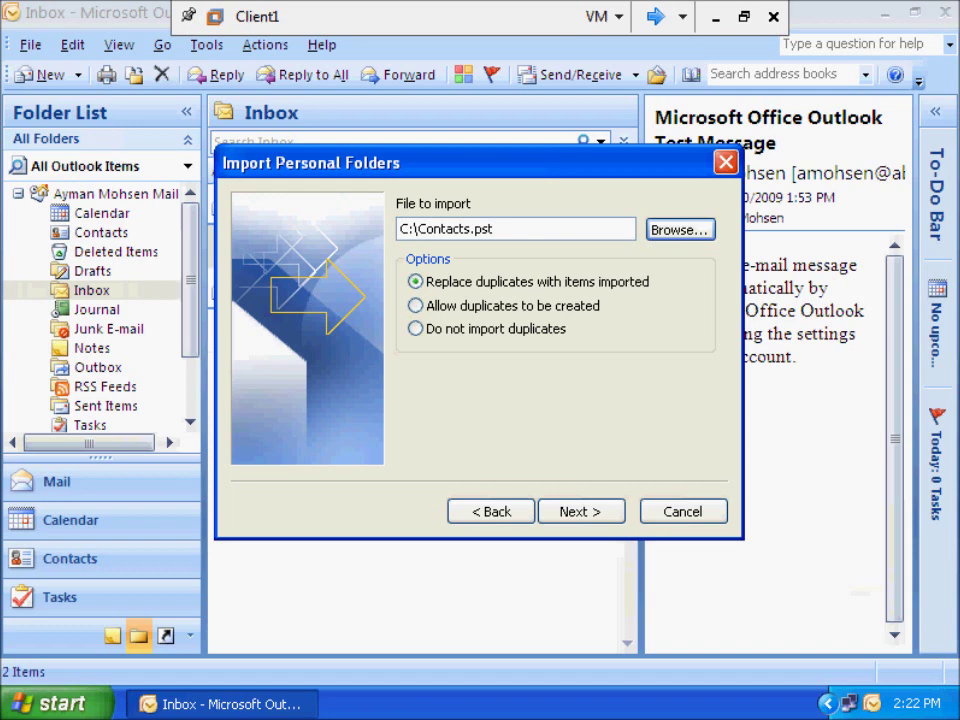
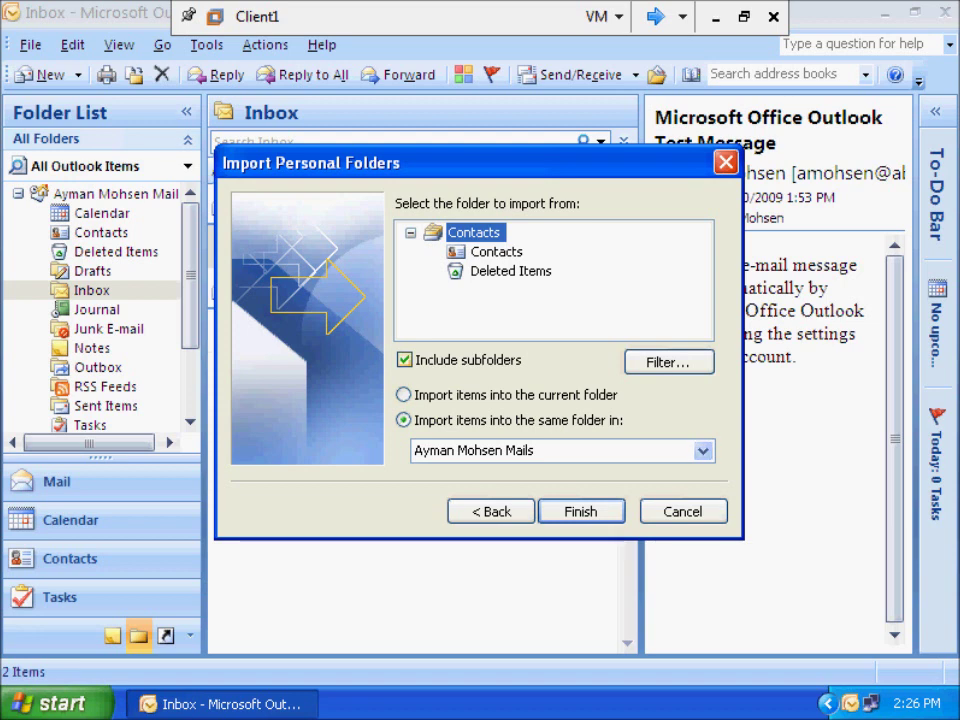
# Keep the current mailbox as the import destination and finish importing the Contacts folder
pyautogui.hotkey('alt', 'Down')
pyautogui.press('Return')
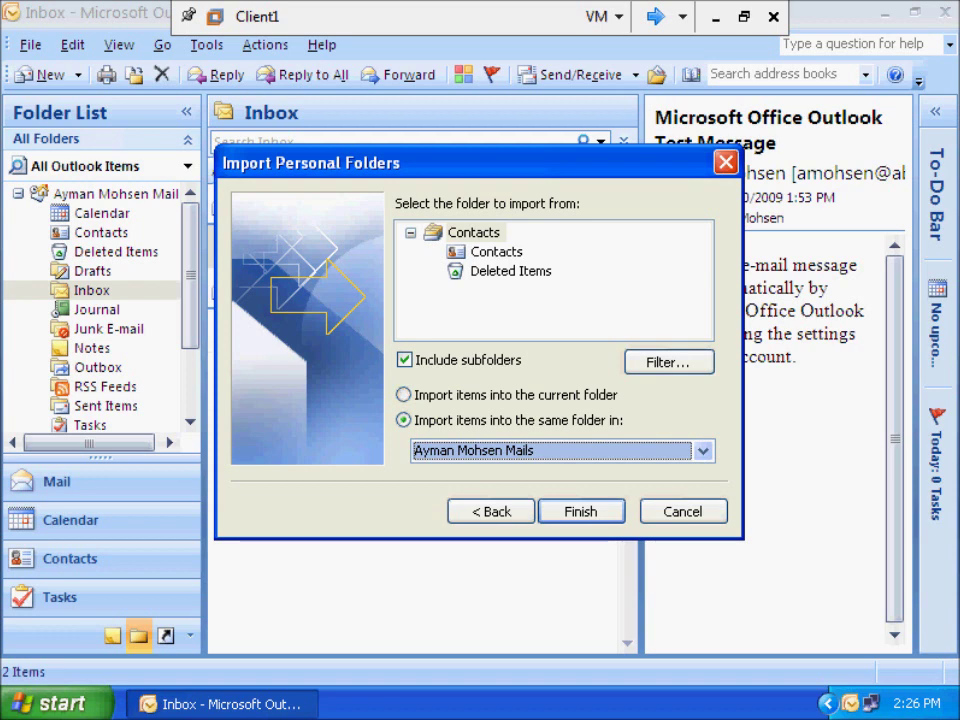
pyautogui.press('Return')
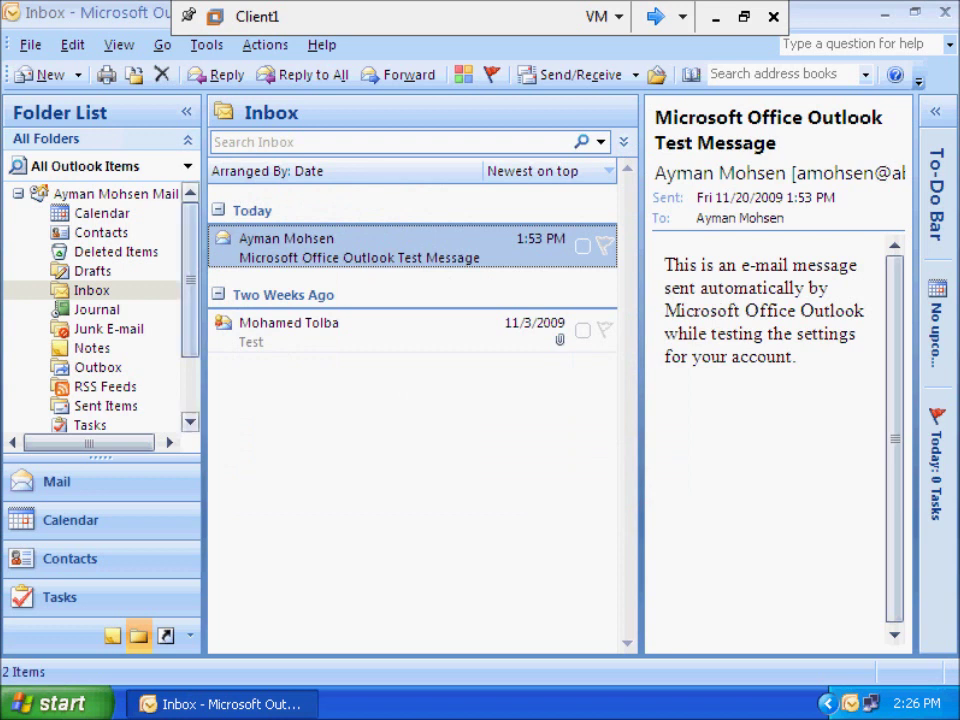
pyautogui.scroll(-1, 95, 300)
pyautogui.scroll(-1, 95, 300)
pyautogui.scroll(2, 95, 300)
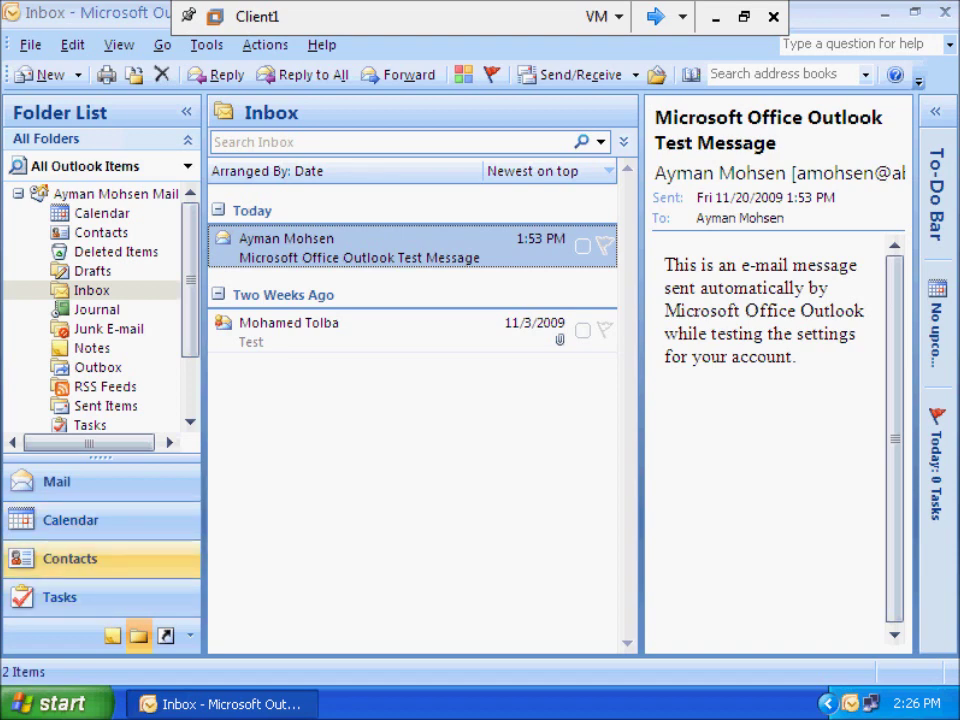
pyautogui.click(70, 558)
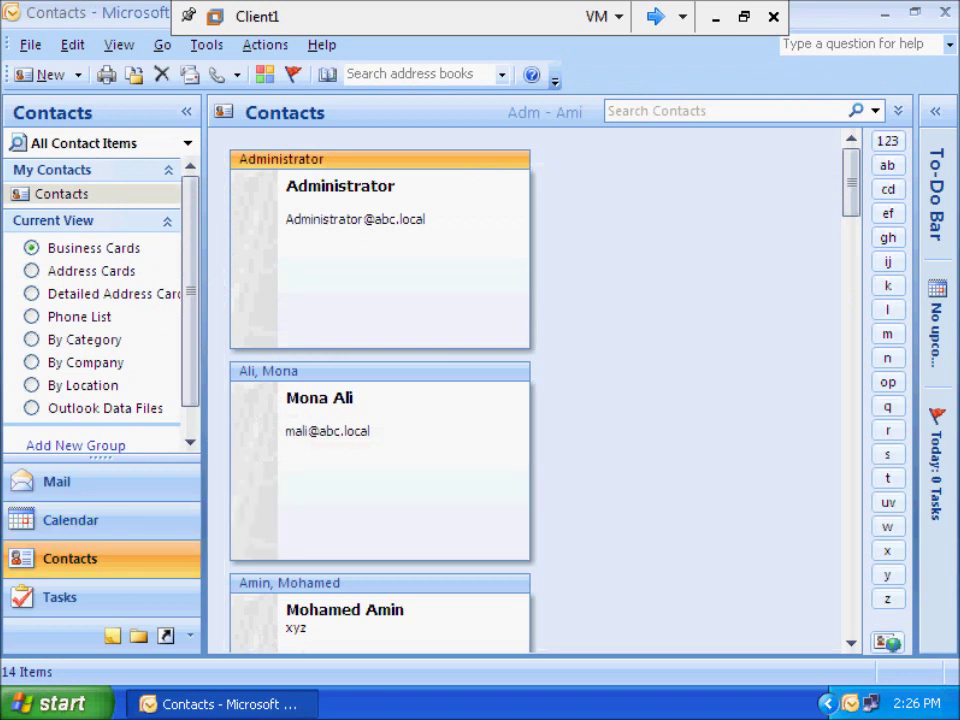
pyautogui.click(56, 481)
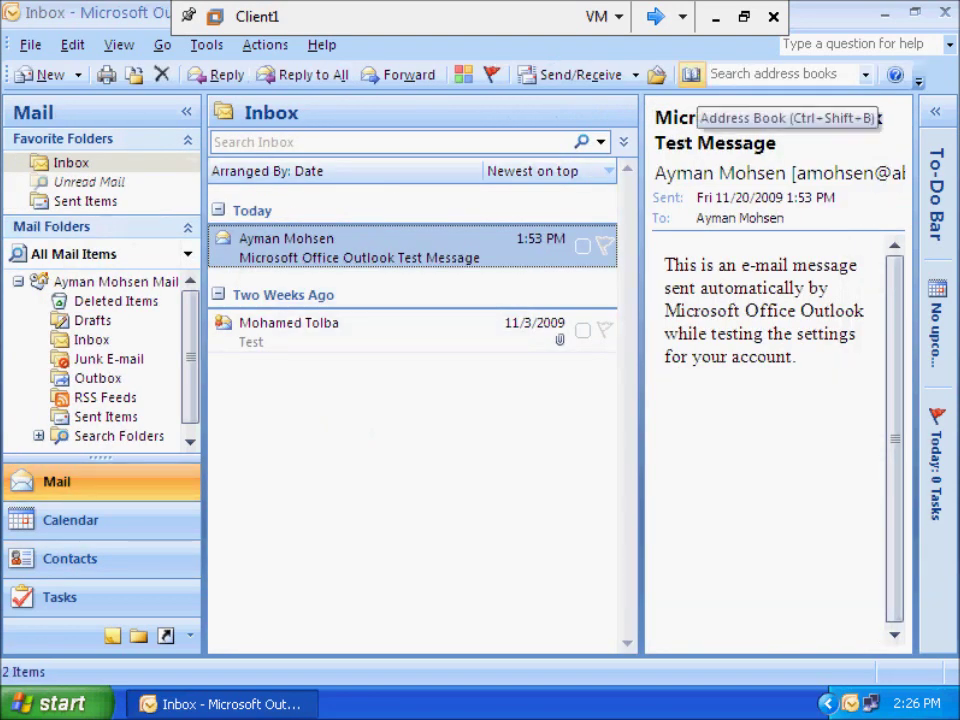
pyautogui.click(691, 75)
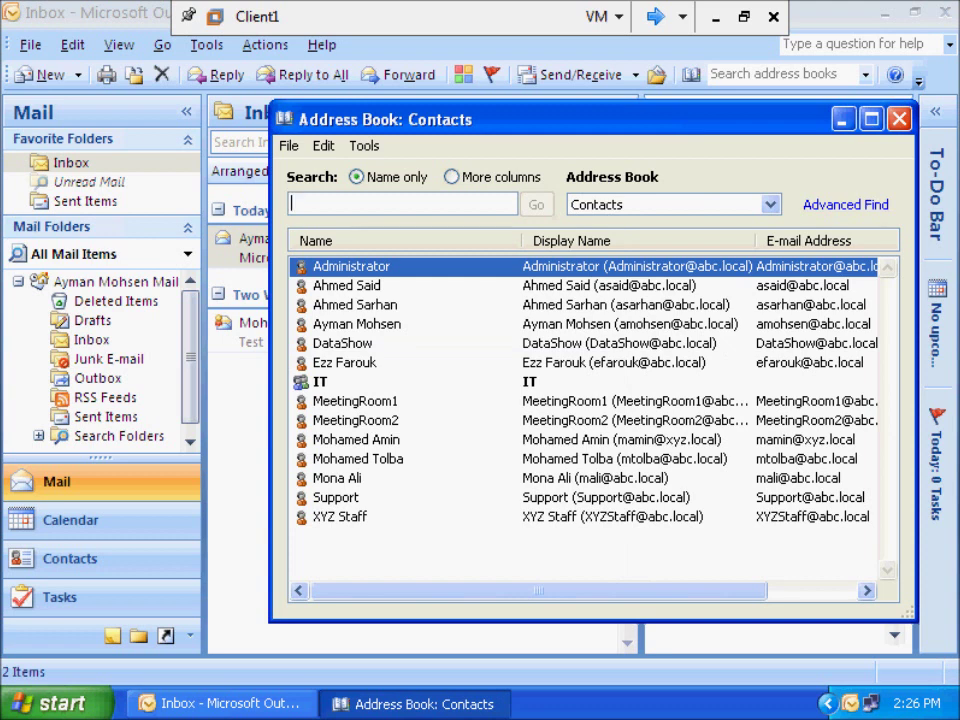
pyautogui.click(870, 119)
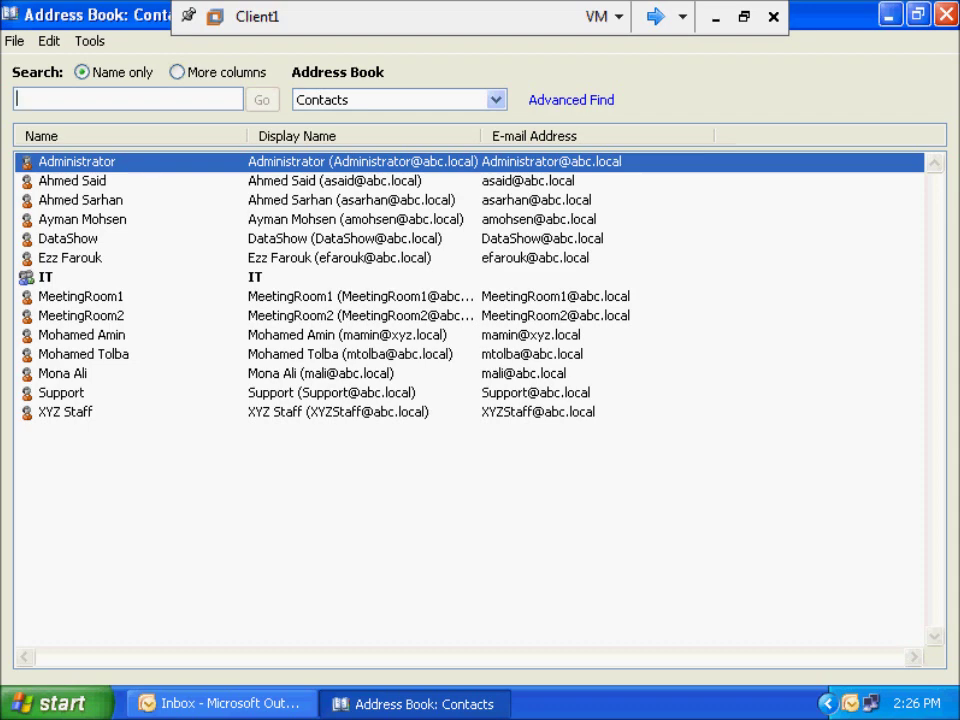
pyautogui.press('Escape')
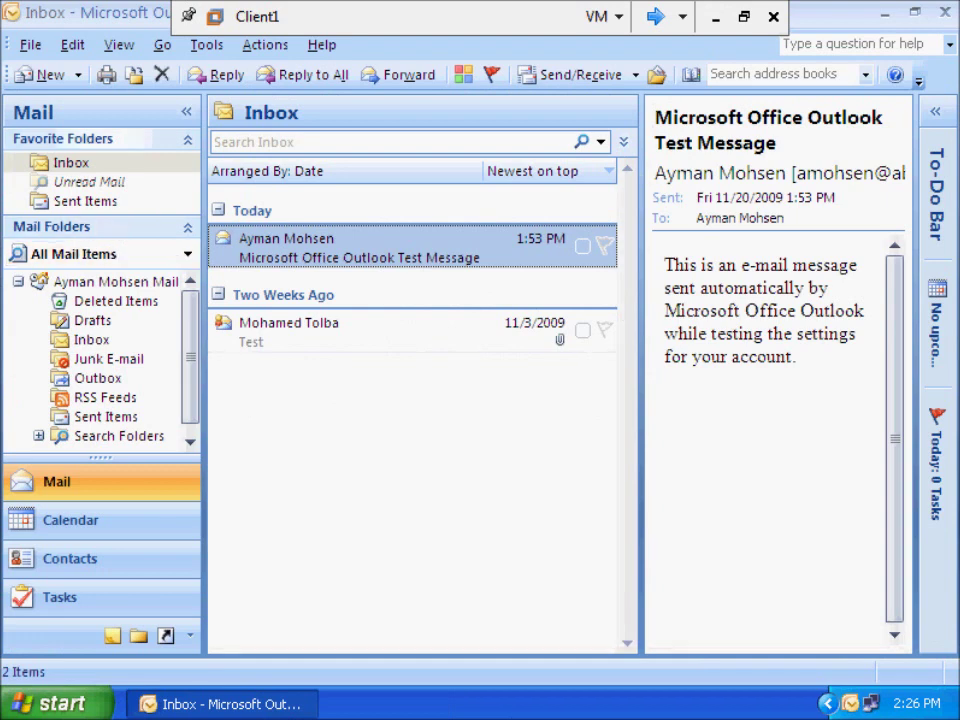
pyautogui.click(77, 74)
pyautogui.press('Escape')
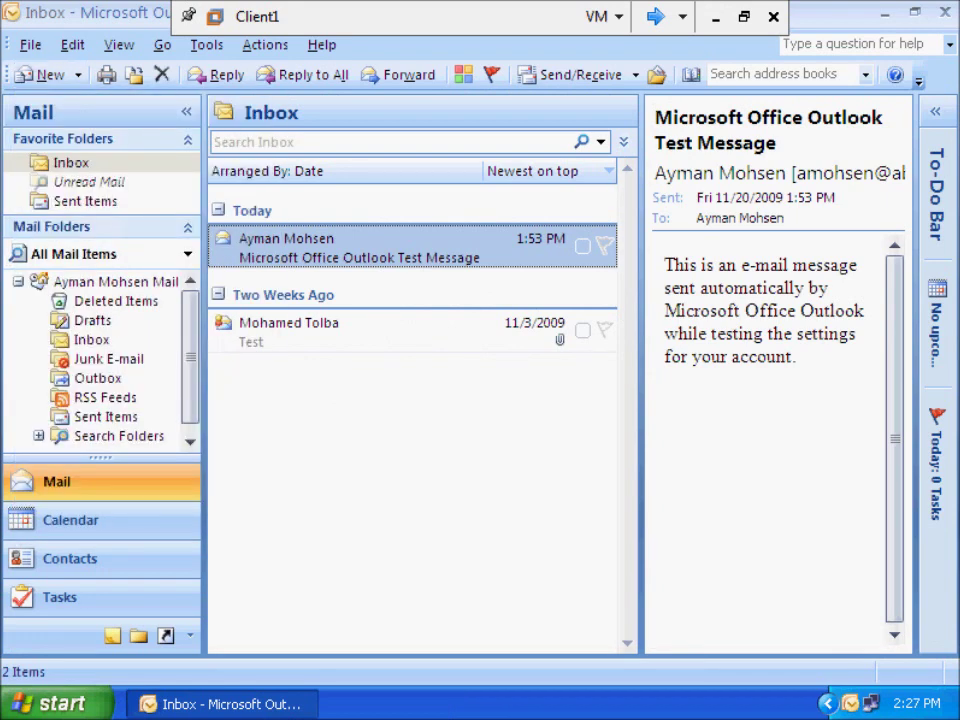
# Start a new message addressed to the Administrator contact from the Contacts address book
pyautogui.hotkey('ctrl', 'n')
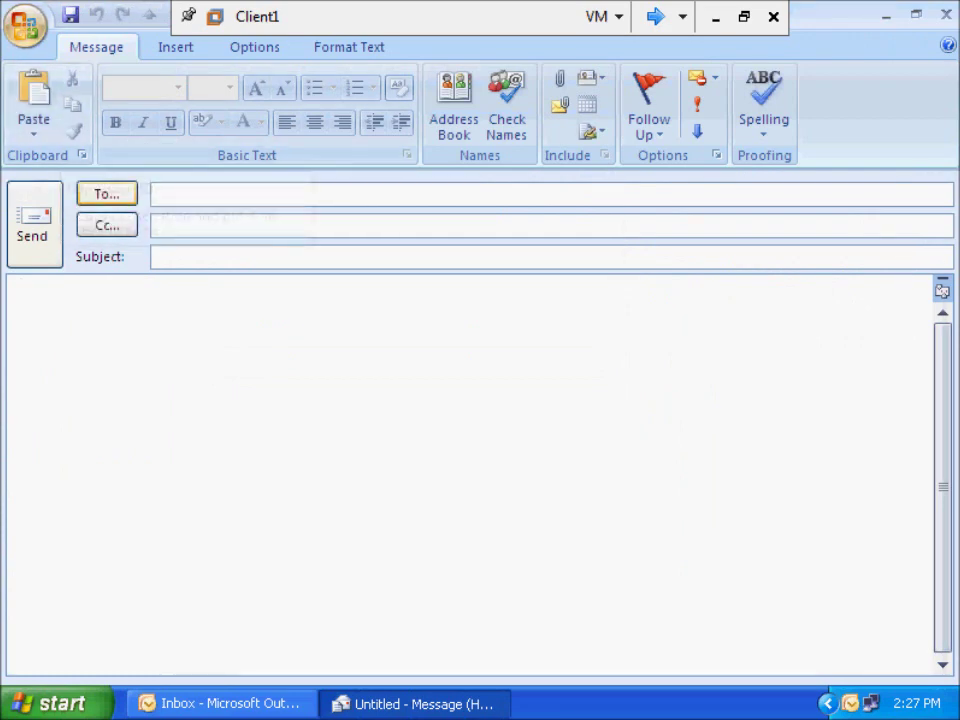
pyautogui.hotkey('ctrl', 'shift', 'b')
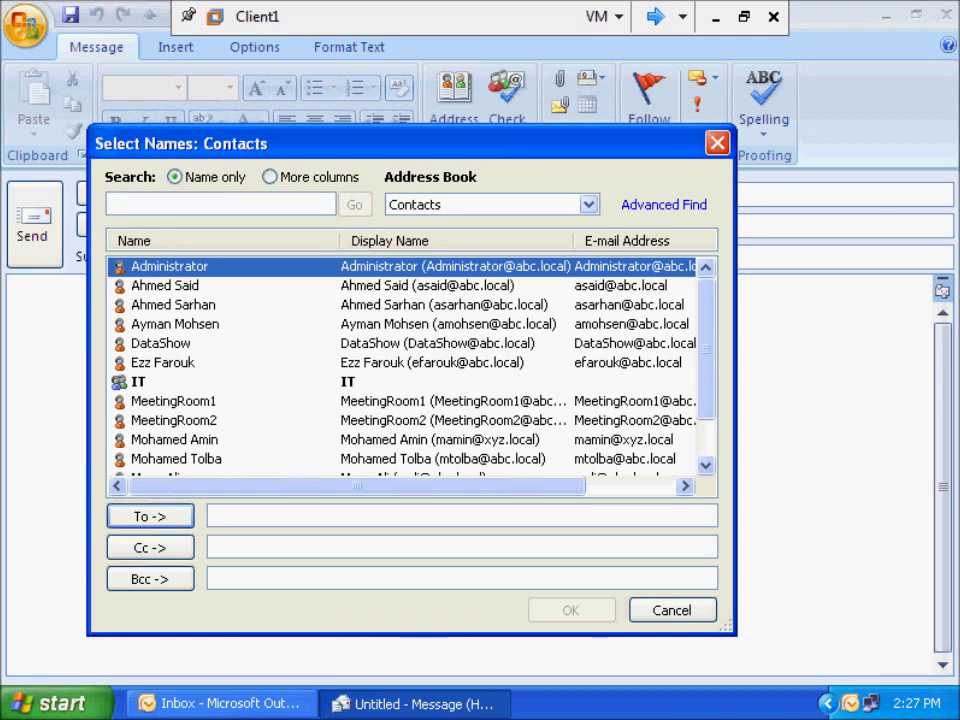
pyautogui.press('Tab')
pyautogui.hotkey('alt', 'Down')
pyautogui.press('Return')
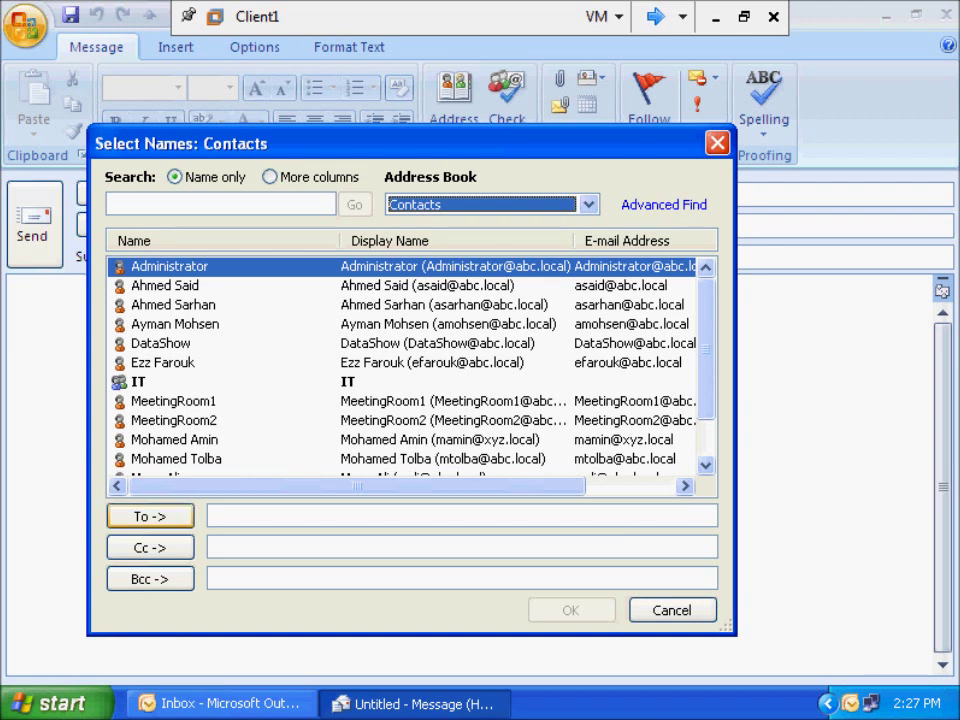
pyautogui.click(150, 516)
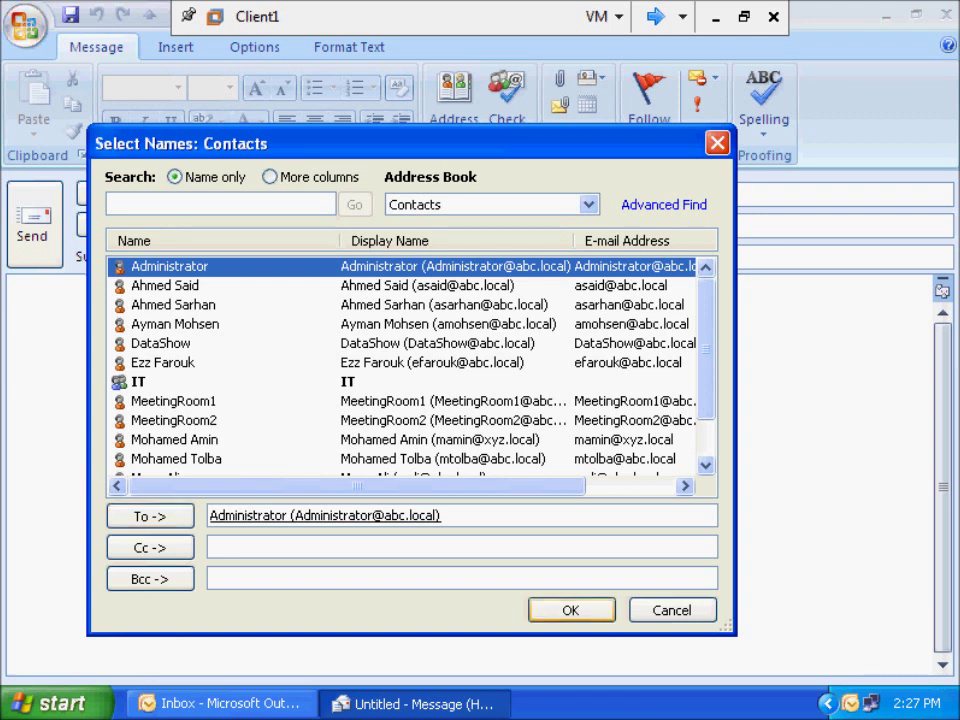
pyautogui.press('Return')
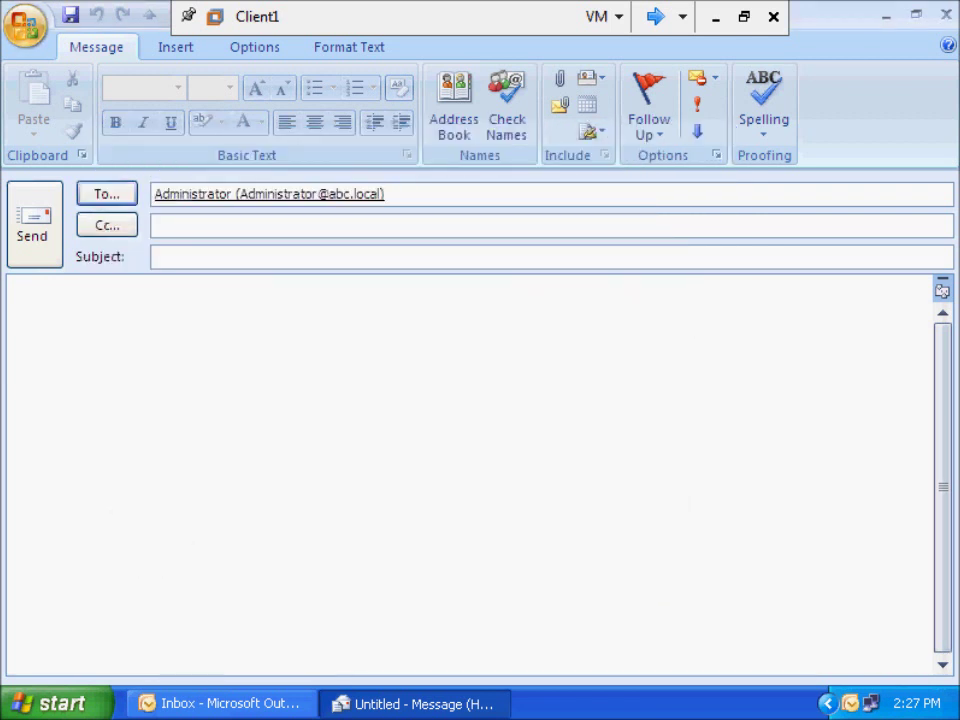
# Give the message the subject 'Test' and send it
pyautogui.click(156, 257)
pyautogui.write('Test')
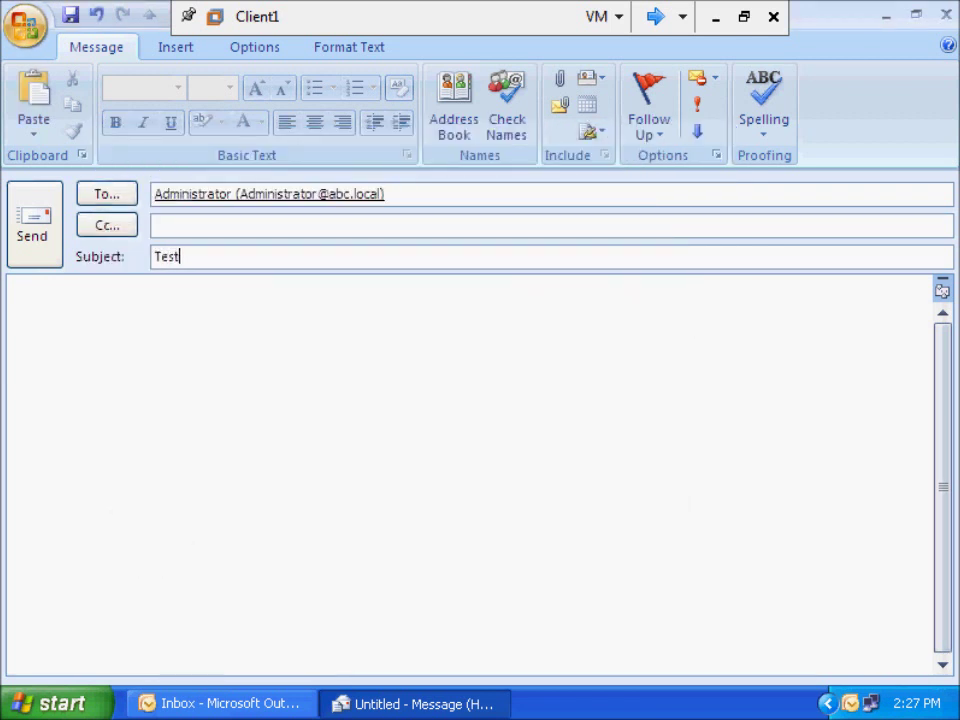
pyautogui.hotkey('alt', 's')
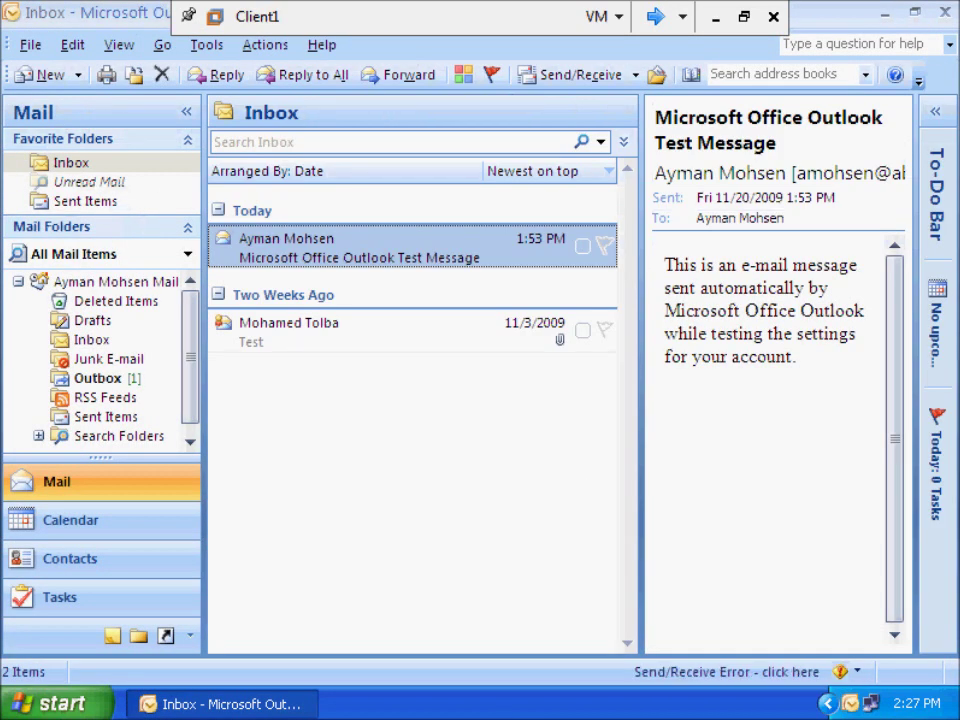
# In the Outbox, dismiss the send error report and open the unsent Test message
pyautogui.click(97, 378)
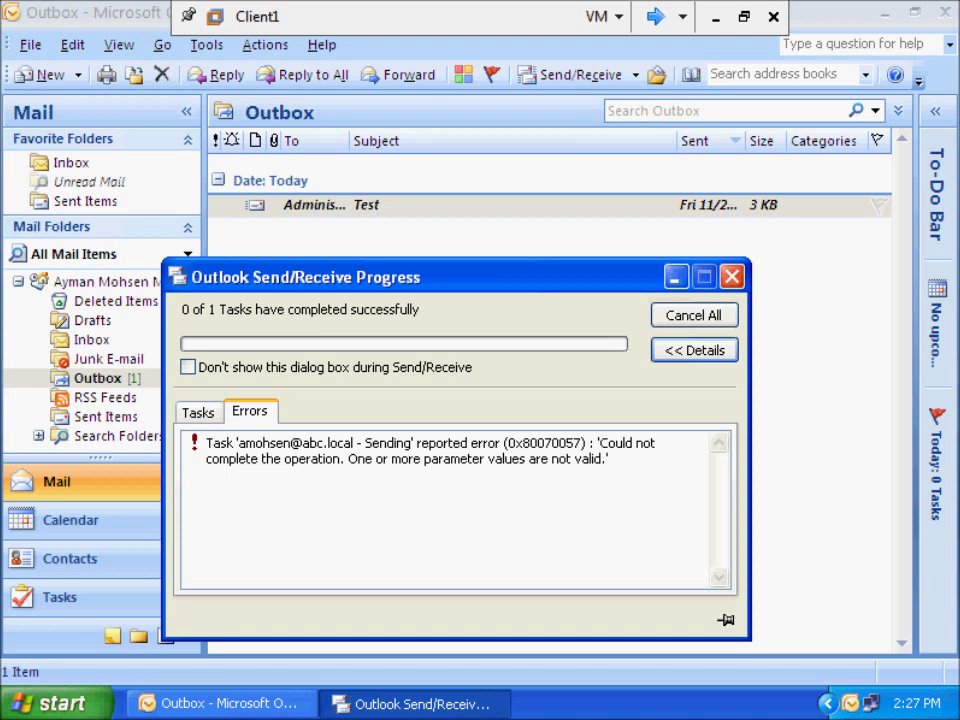
pyautogui.click(731, 277)
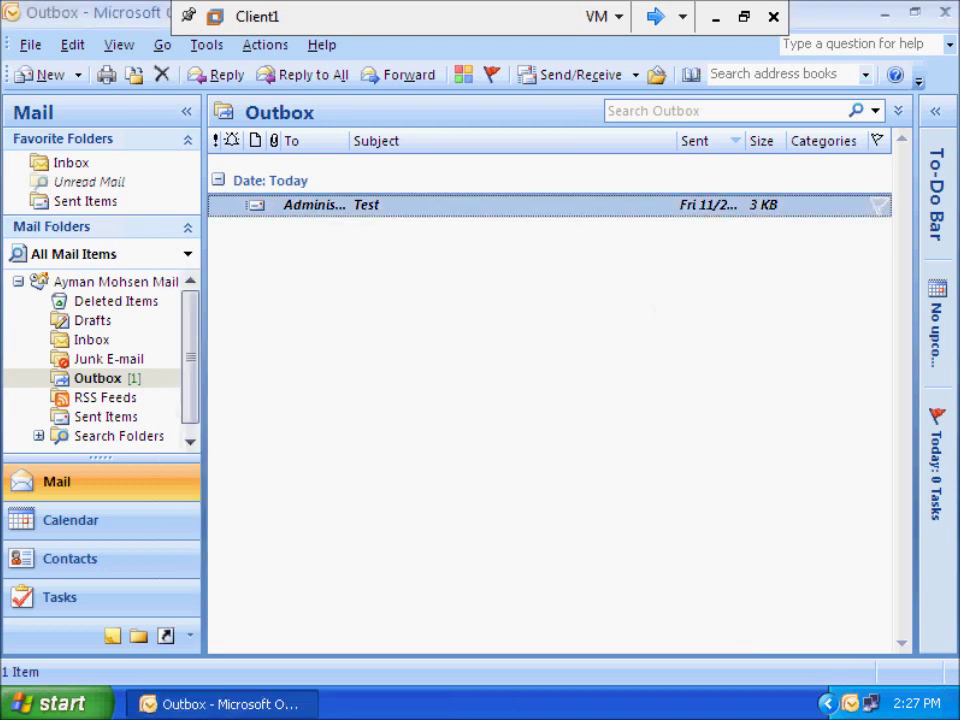
pyautogui.press('Return')
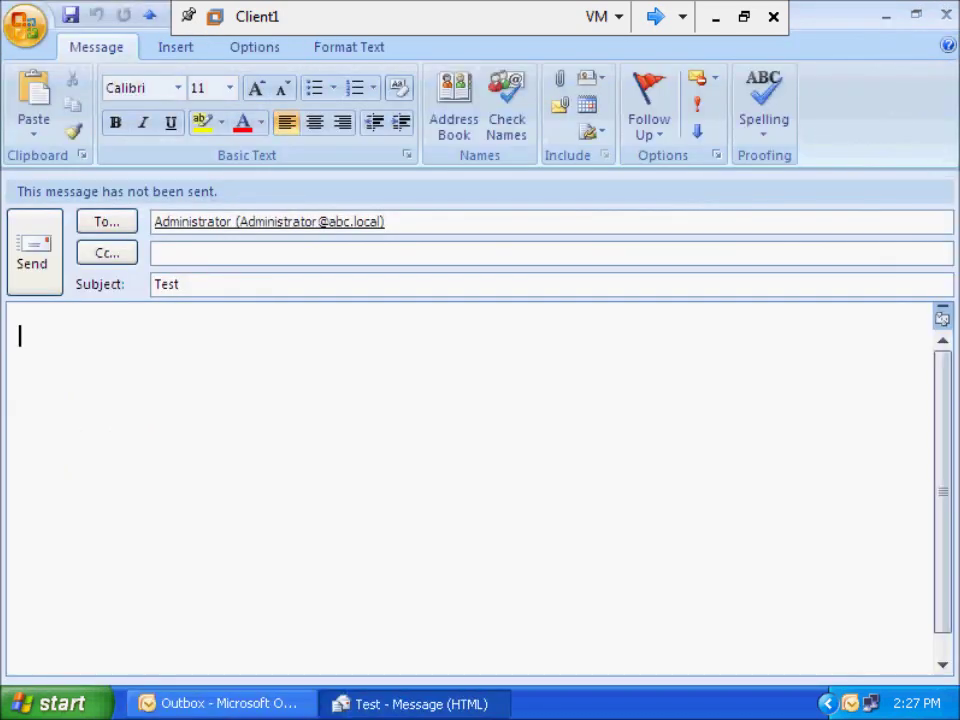
# Replace the recipient with the administrator's e-mail address and send the message
pyautogui.click(385, 221)
pyautogui.hotkey('ctrl', 'a')
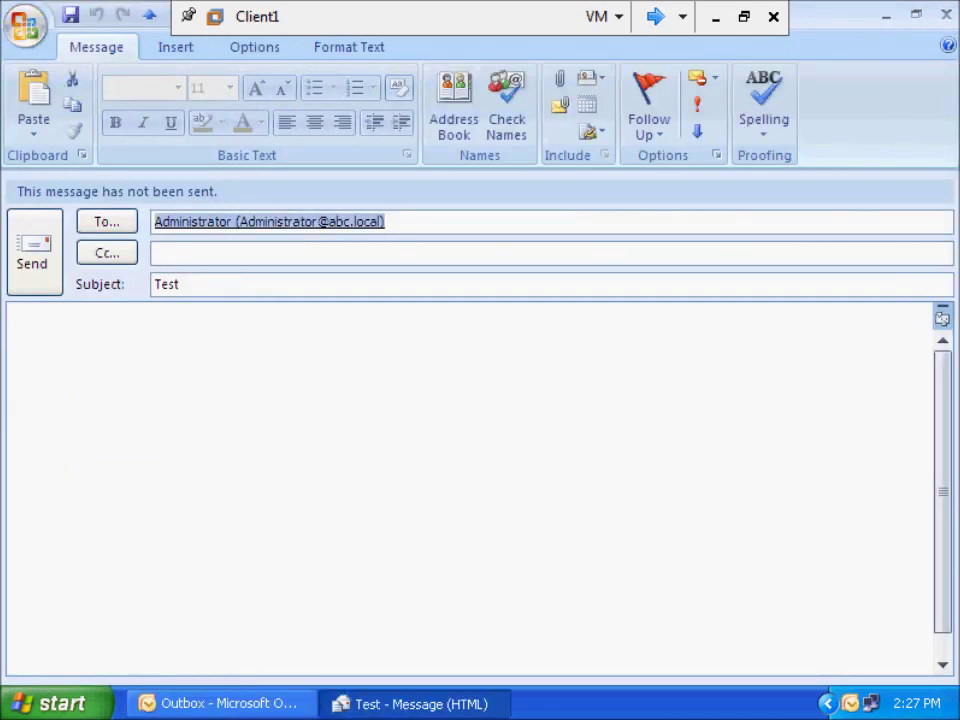
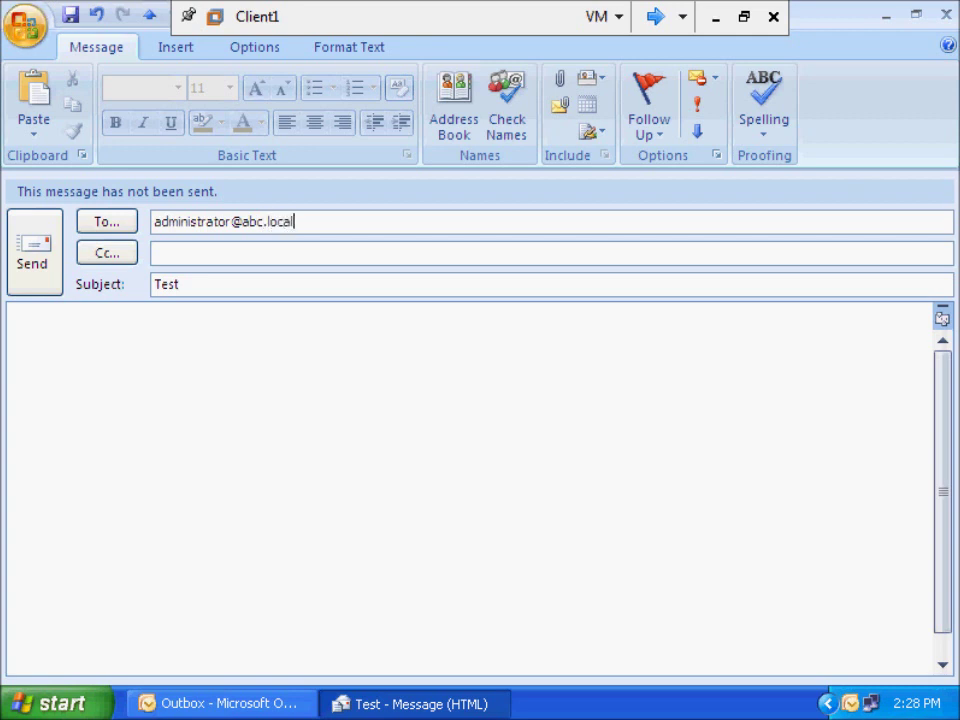
pyautogui.click(33, 252)
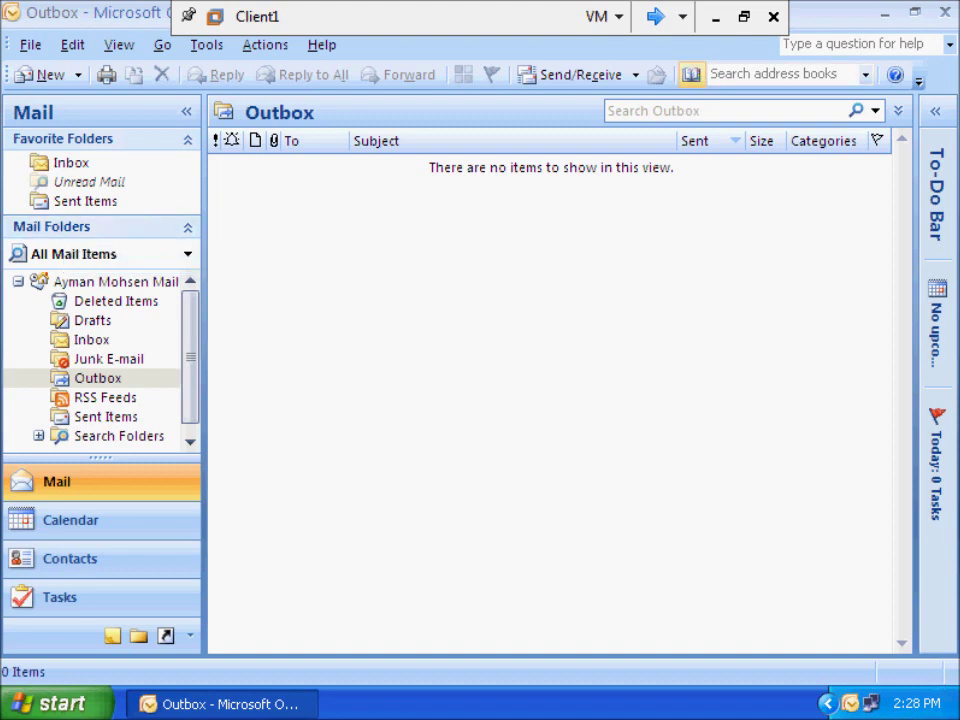
# Open the Address Book listing the imported Contacts with Ctrl+Shift+B
pyautogui.hotkey('ctrl', 'shift', 'b')
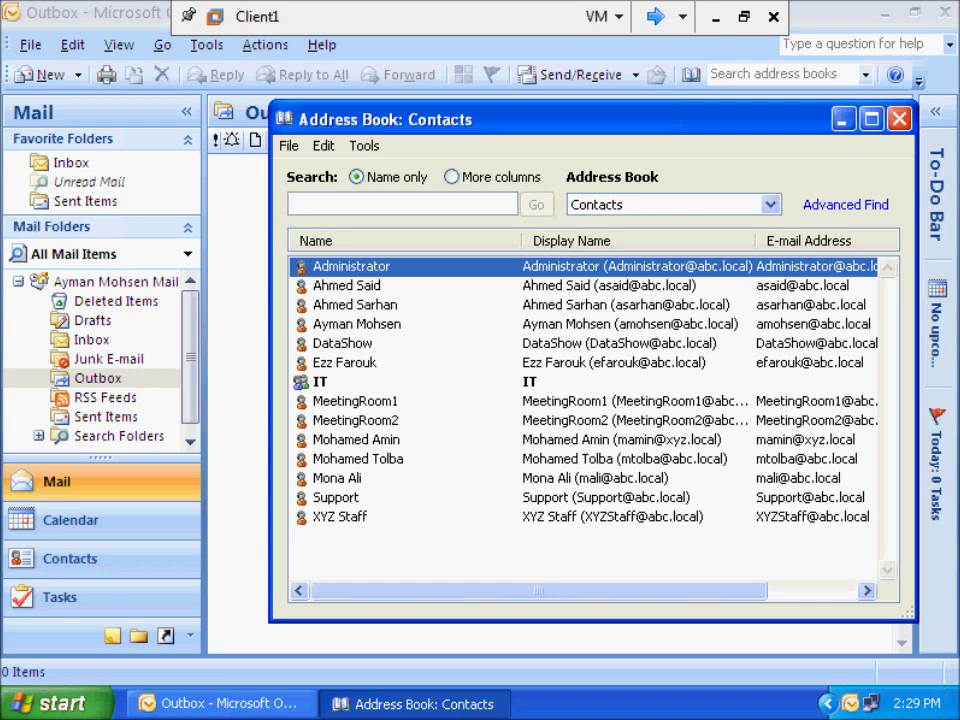
# View the third contact's details card, then close it and the Address Book
pyautogui.click(355, 304)
pyautogui.press('Return')
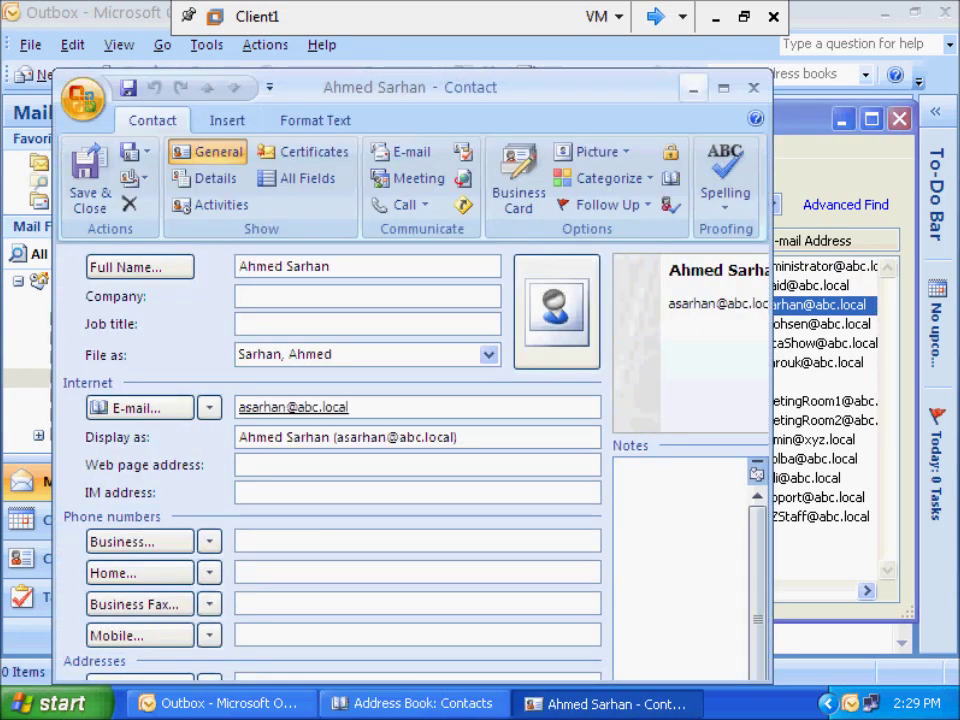
pyautogui.press('Escape')
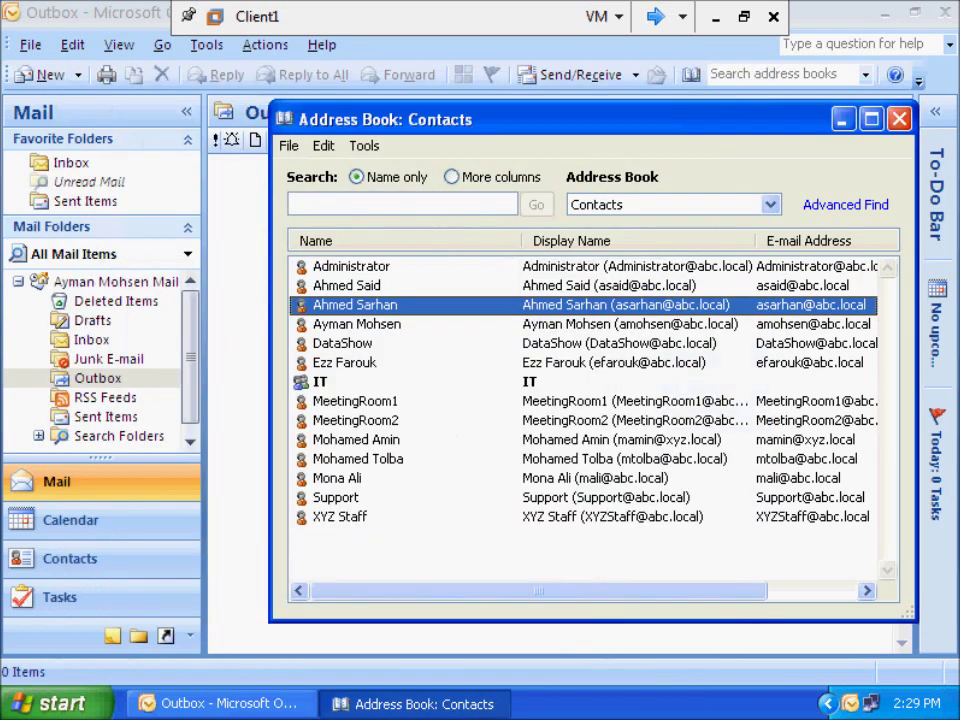
pyautogui.press('Escape')
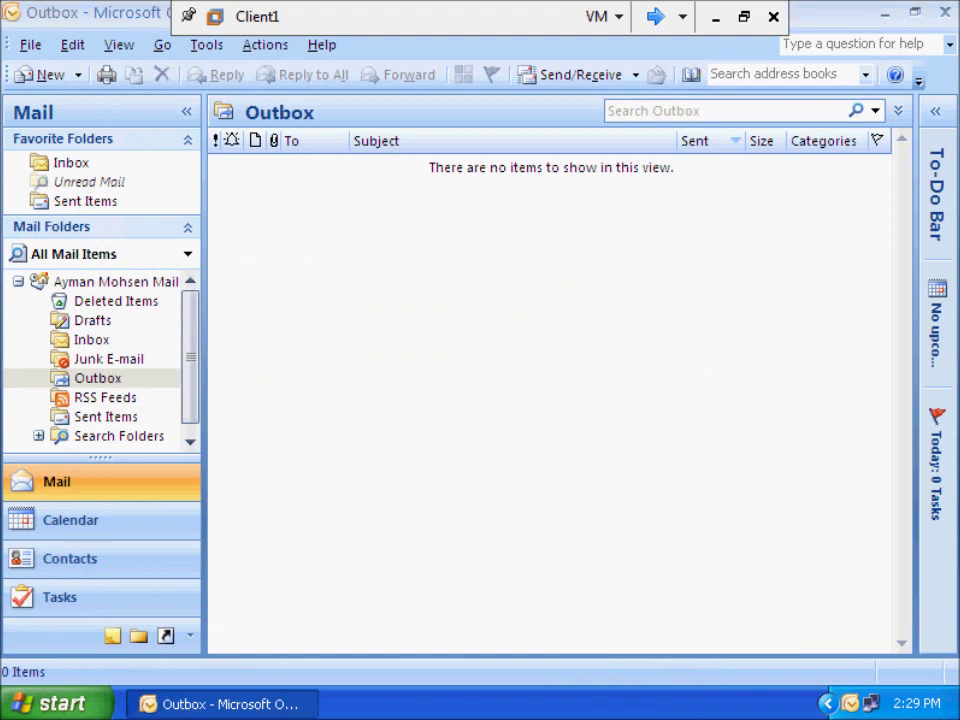
# Return to the Inbox, exit Outlook and switch back to the Client1 virtual machine
pyautogui.click(91, 339)
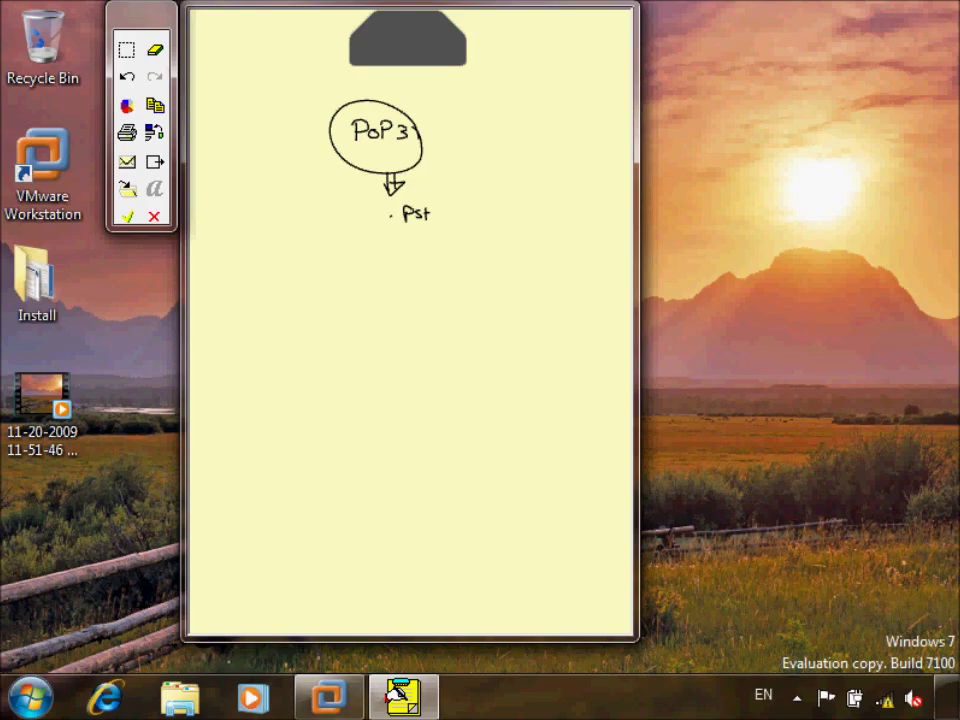
pyautogui.hotkey('alt', 'Tab')
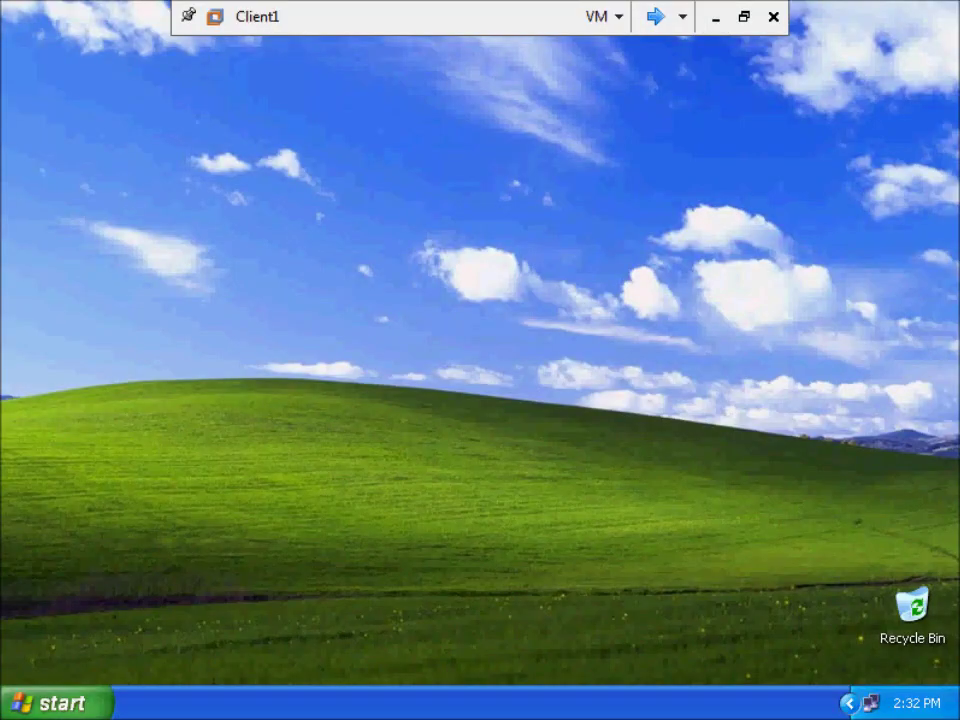
pyautogui.press('super')
# Launch E-mail (Microsoft Office Outlook) from the Start menu and accept the security warning
pyautogui.press('Up')
pyautogui.press('Up')
pyautogui.press('Up')
pyautogui.press('Up')
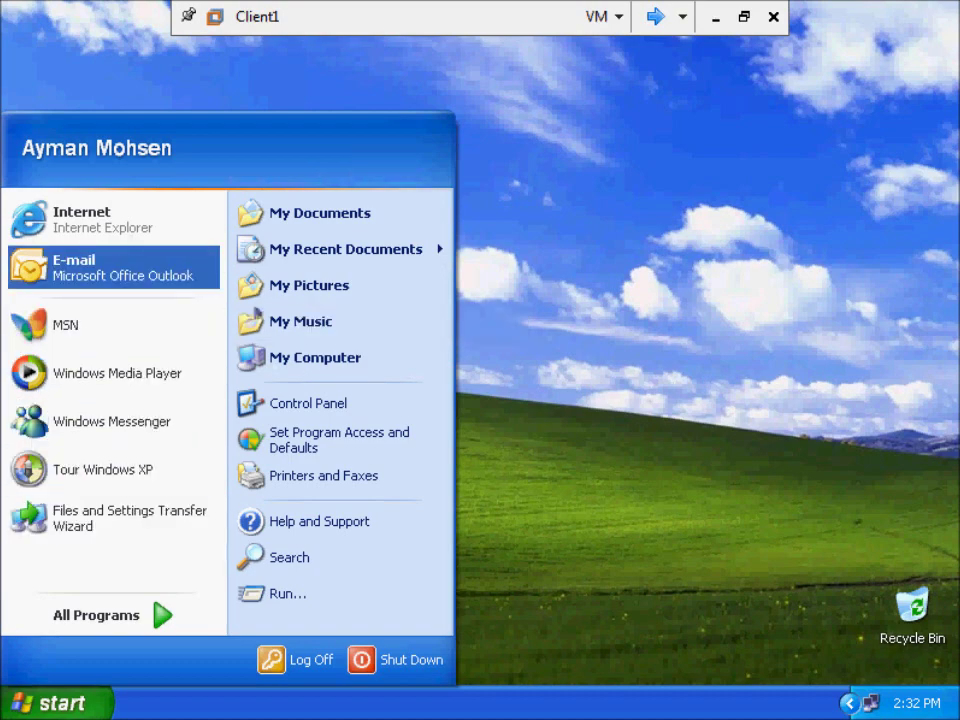
pyautogui.press('Return')
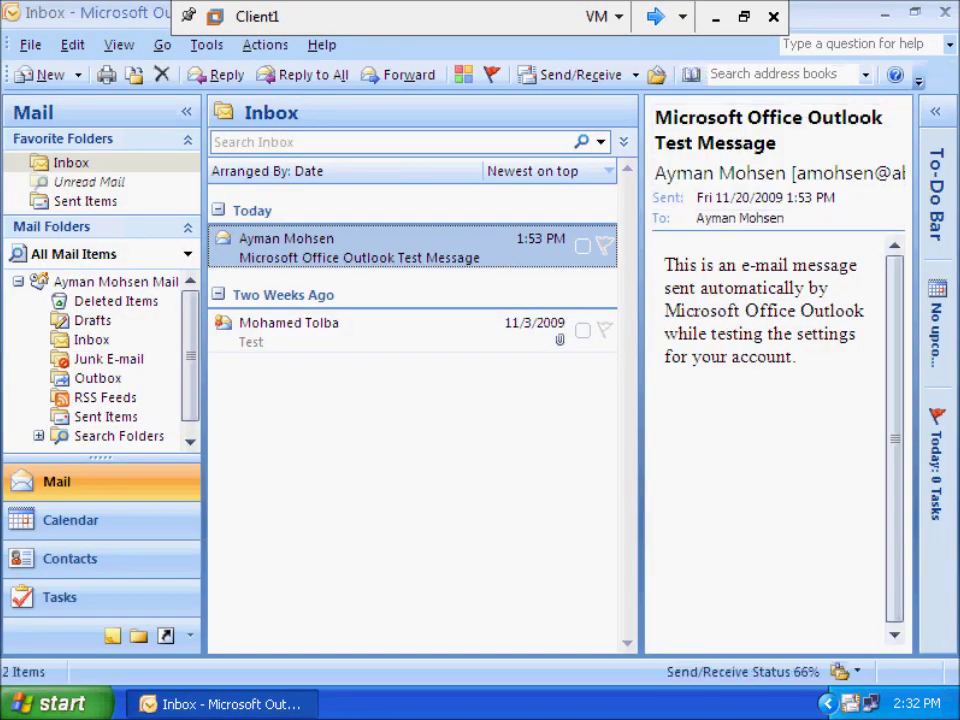
pyautogui.press('Return')
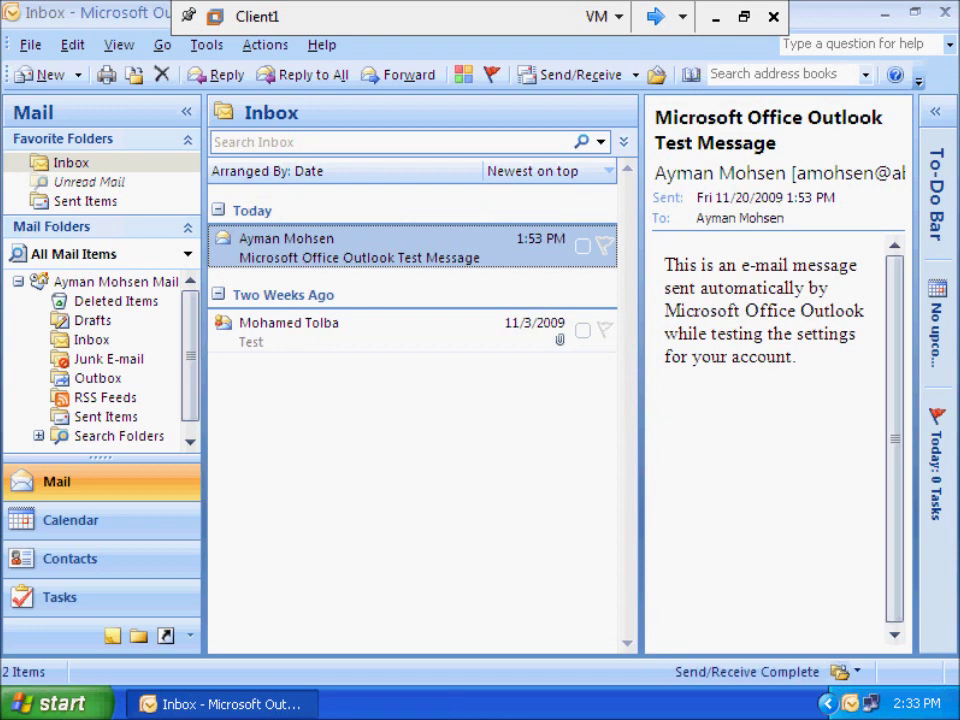
# Show the Sent Items folder holding the Test message sent at 2:28 PM
pyautogui.click(105, 416)
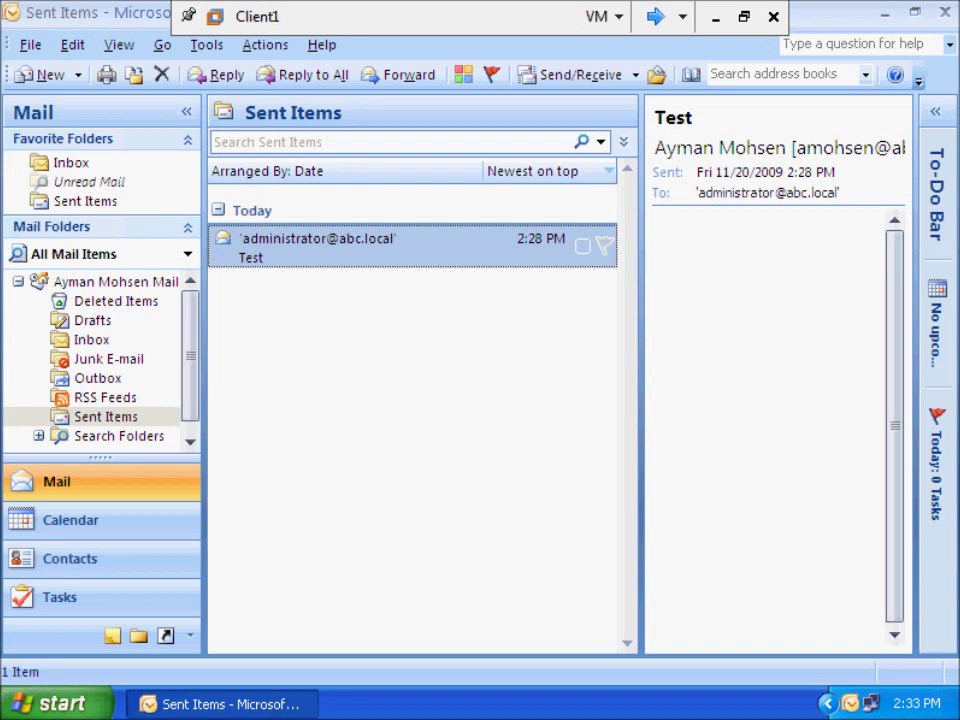
pyautogui.click(105, 416)
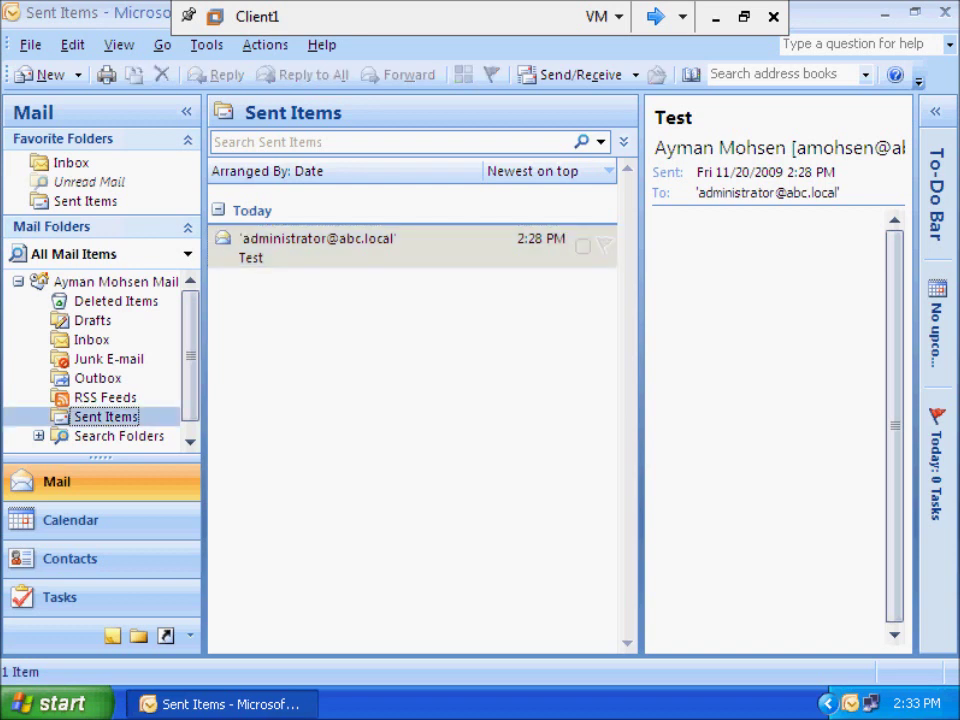